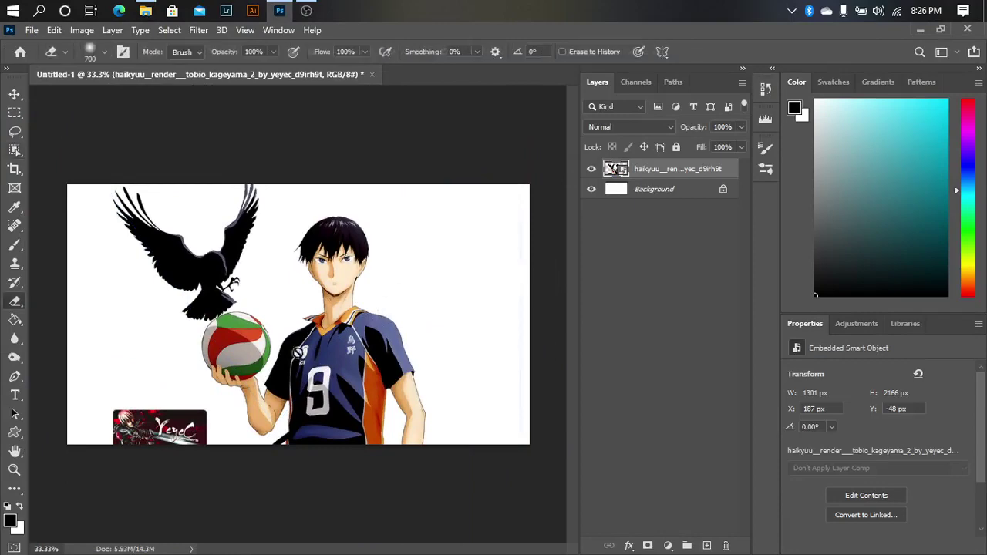
# Open the brush picker to shrink the eraser size before erasing the render's watermark.
pyautogui.rightClick(231, 290)
# Delete the white Background layer and place the forest JPG from Downloads behind the player.
pyautogui.press('Return')
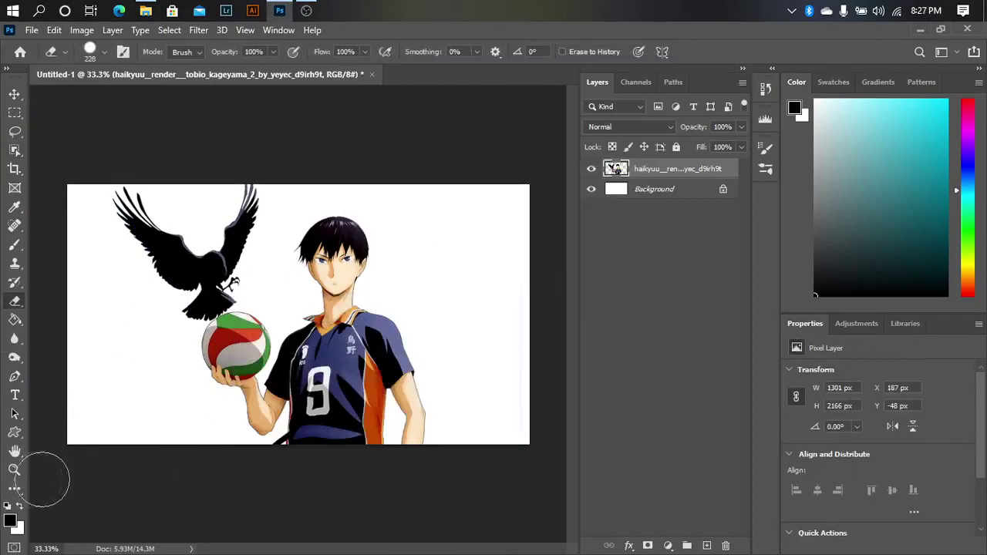
pyautogui.moveTo(708, 199); pyautogui.dragTo(726, 545)
pyautogui.hotkey('alt', 'Tab')
pyautogui.click(59, 360)
pyautogui.scroll(5, 570, 446)
pyautogui.scroll(5, 570, 445)
pyautogui.scroll(5, 571, 446)
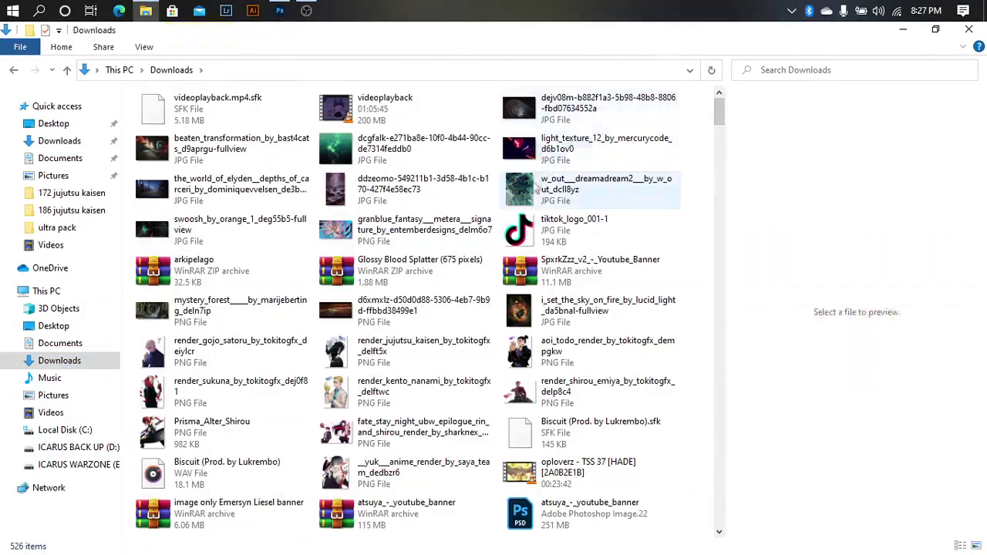
pyautogui.click(401, 191)
pyautogui.click(280, 10)
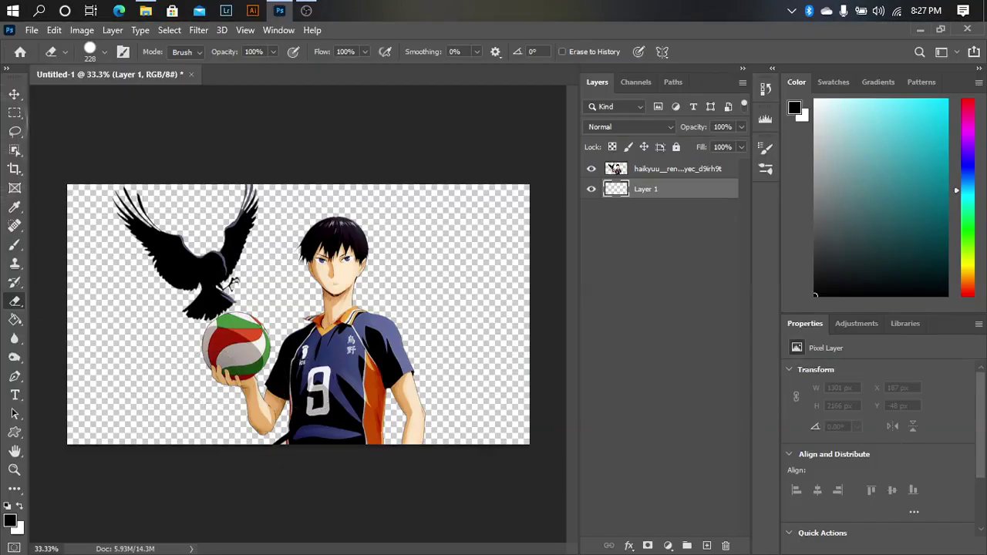
pyautogui.moveTo(279, 10); pyautogui.dragTo(255, 353)
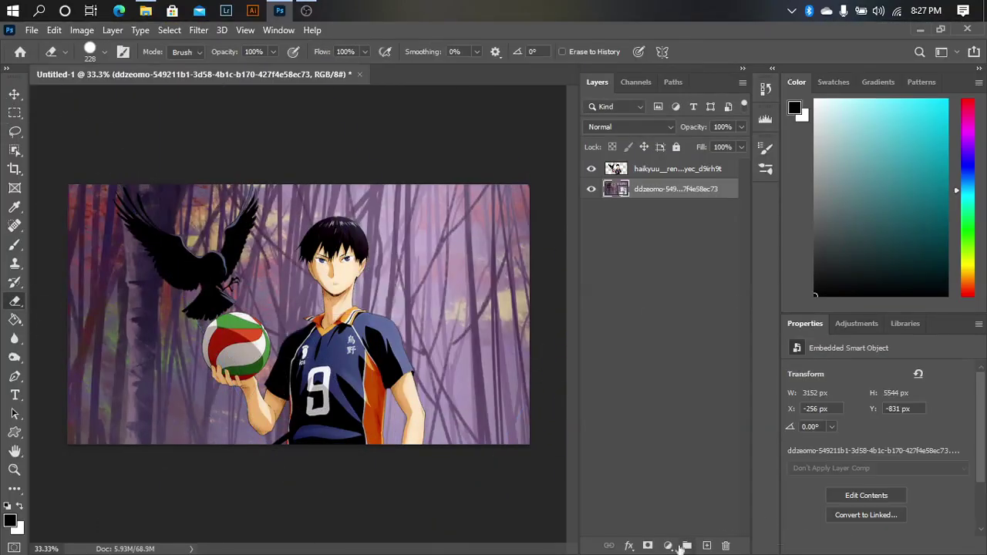
# Desaturate the forest with a Hue/Saturation adjustment at Saturation -72.
pyautogui.click(668, 545)
pyautogui.click(709, 411)
pyautogui.moveTo(881, 458); pyautogui.dragTo(799, 474)
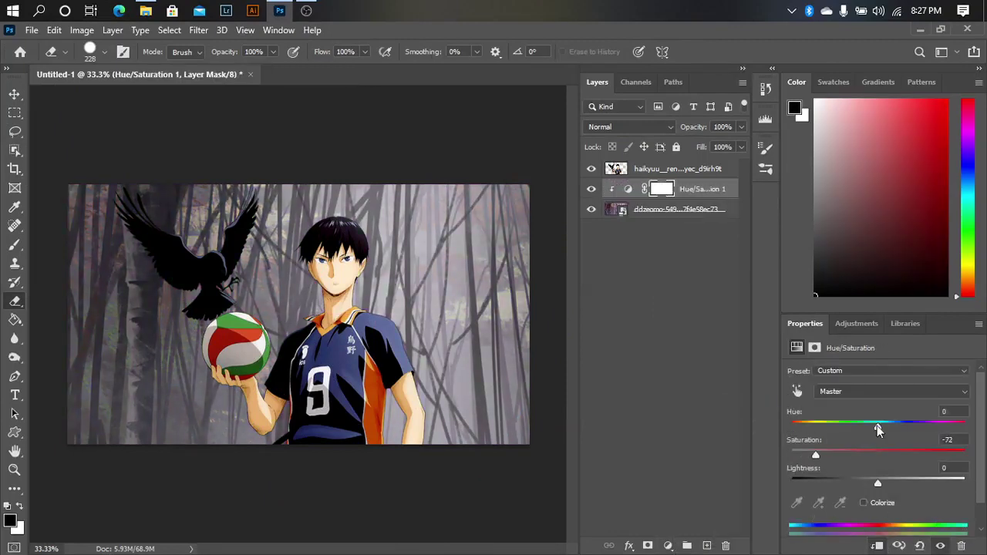
# Darken the edges with a radial Gradient Fill layer scaled to 319.
pyautogui.click(668, 545)
pyautogui.click(727, 304)
pyautogui.click(652, 298)
pyautogui.click(648, 312)
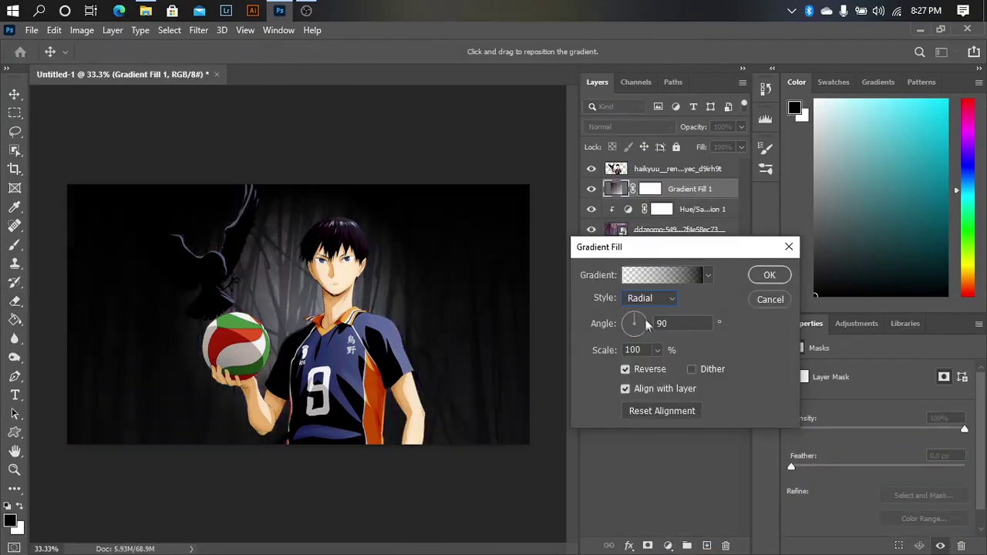
pyautogui.moveTo(657, 350); pyautogui.dragTo(683, 371)
pyautogui.click(770, 275)
pyautogui.click(679, 209)
pyautogui.click(145, 10)
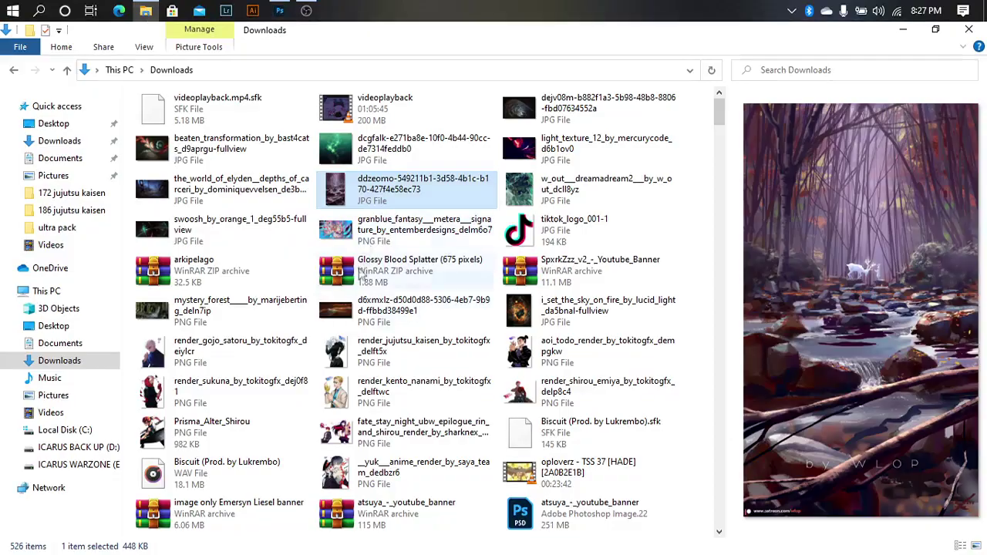
# Place the mystery_forest PNG into the banner and blend it with Linear Dodge (Add).
pyautogui.moveTo(255, 312); pyautogui.dragTo(359, 313)
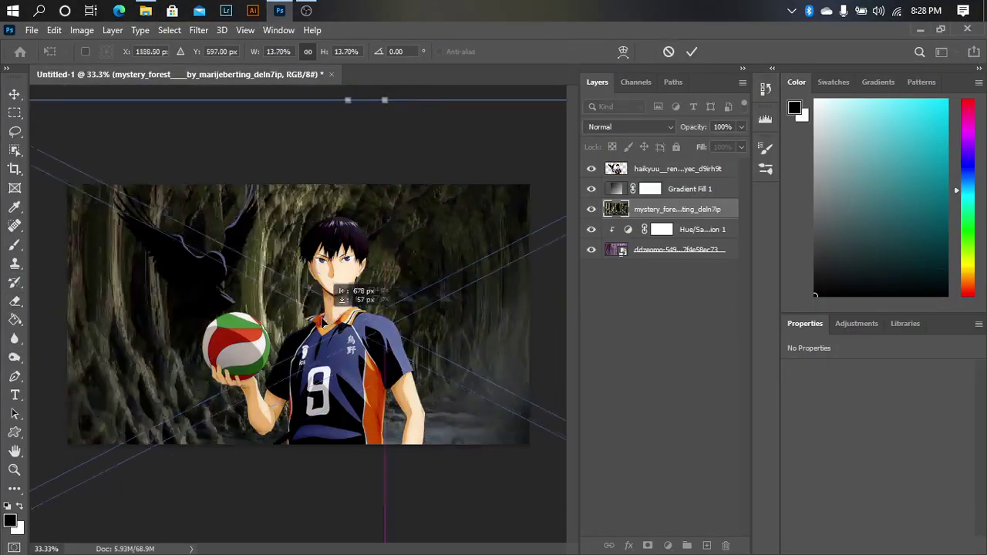
pyautogui.press('Return')
pyautogui.click(629, 126)
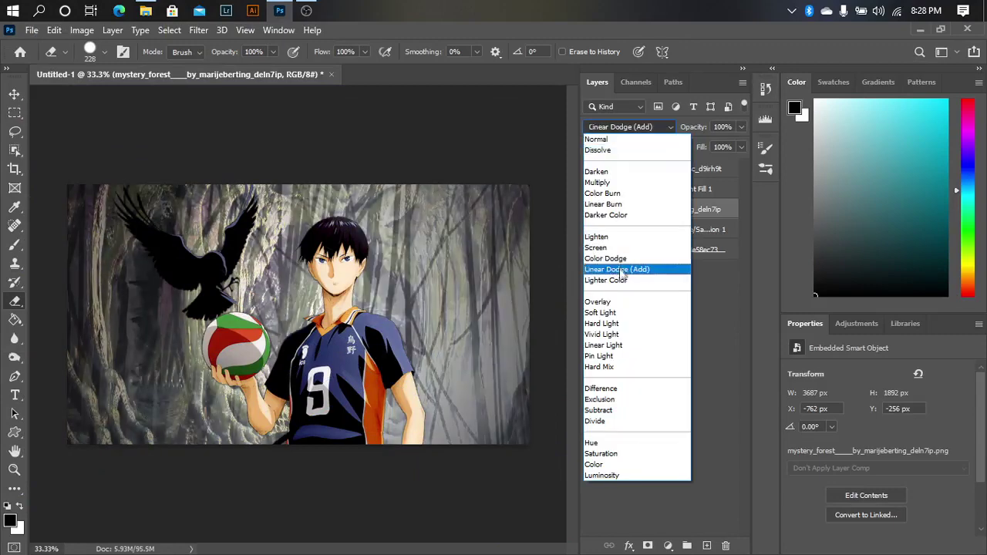
pyautogui.click(618, 269)
# Rasterize the mystery_forest layer and erase parts with a 700 px eraser.
pyautogui.click(388, 230)
pyautogui.press('Return')
pyautogui.rightClick(351, 193)
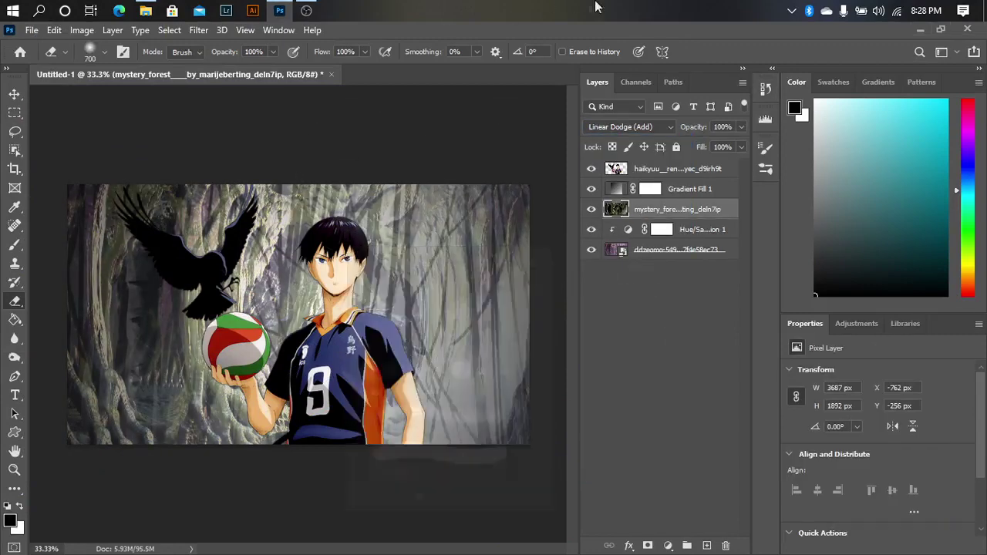
pyautogui.doubleClick(440, 463)
# Clip a Hue/Saturation at Saturation -100, return to Normal blending, and nudge the texture.
pyautogui.click(668, 546)
pyautogui.click(698, 404)
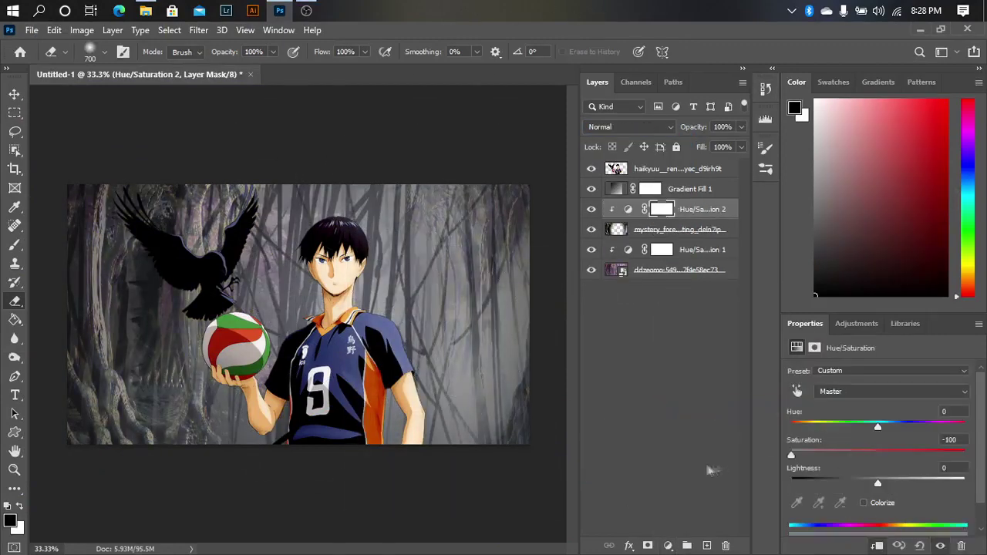
pyautogui.click(679, 269)
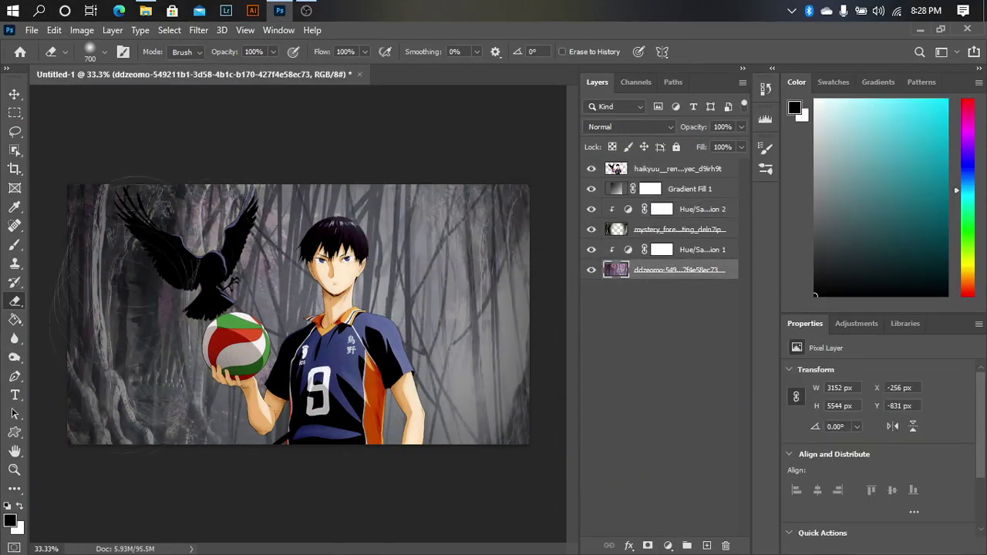
pyautogui.click(678, 230)
pyautogui.click(628, 127)
pyautogui.click(609, 132)
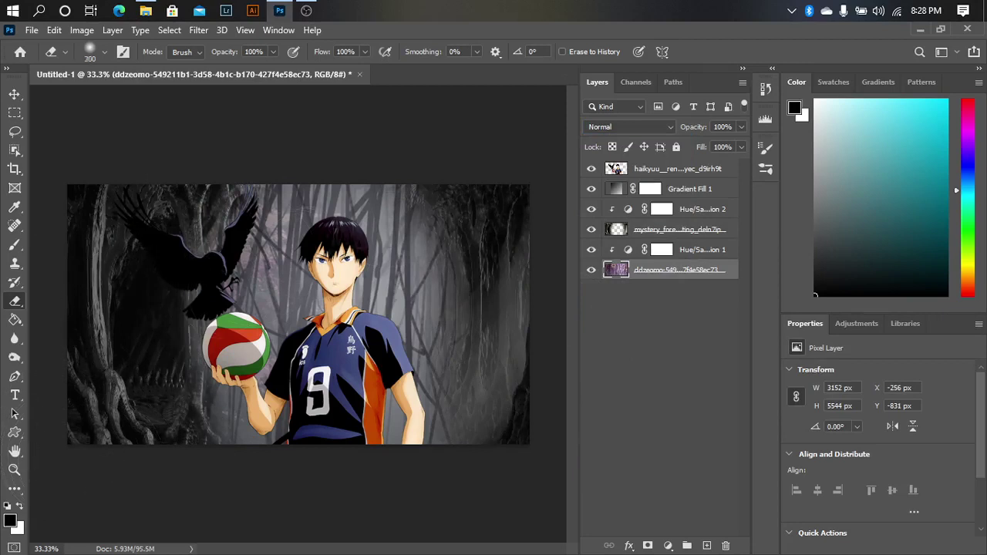
pyautogui.moveTo(411, 296); pyautogui.dragTo(414, 294)
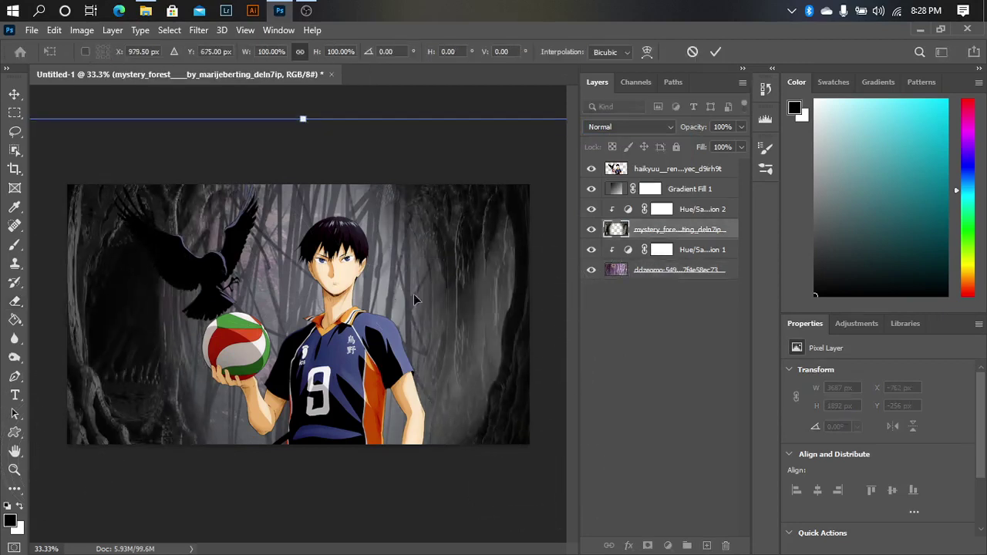
# Preview light_texture, videoplayback and the_world_of_elyden in the Downloads folder.
pyautogui.click(145, 10)
pyautogui.click(224, 189)
pyautogui.click(543, 158)
pyautogui.click(344, 104)
pyautogui.click(197, 189)
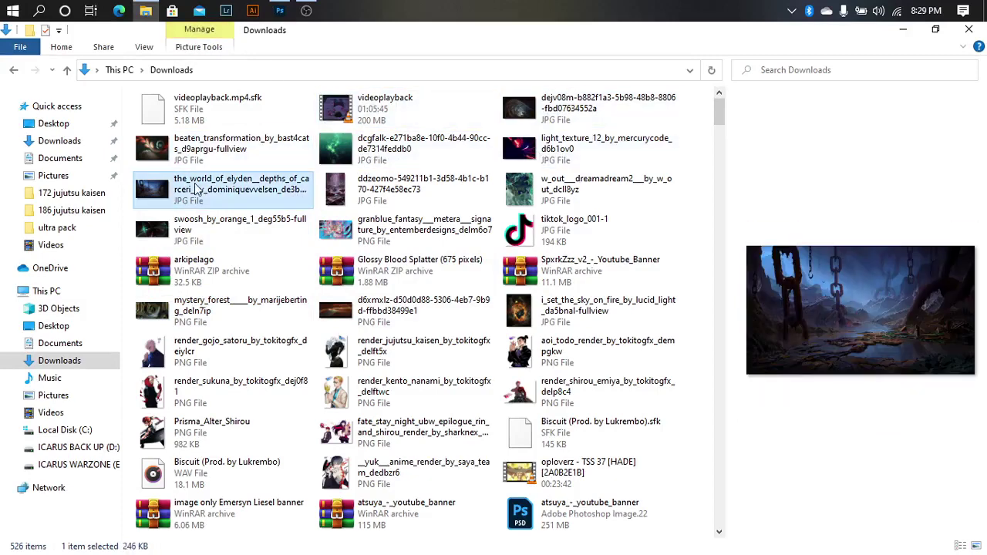
# Navigate to the pack new folder on the ICARUS BACK UP (D:) drive.
pyautogui.click(529, 320)
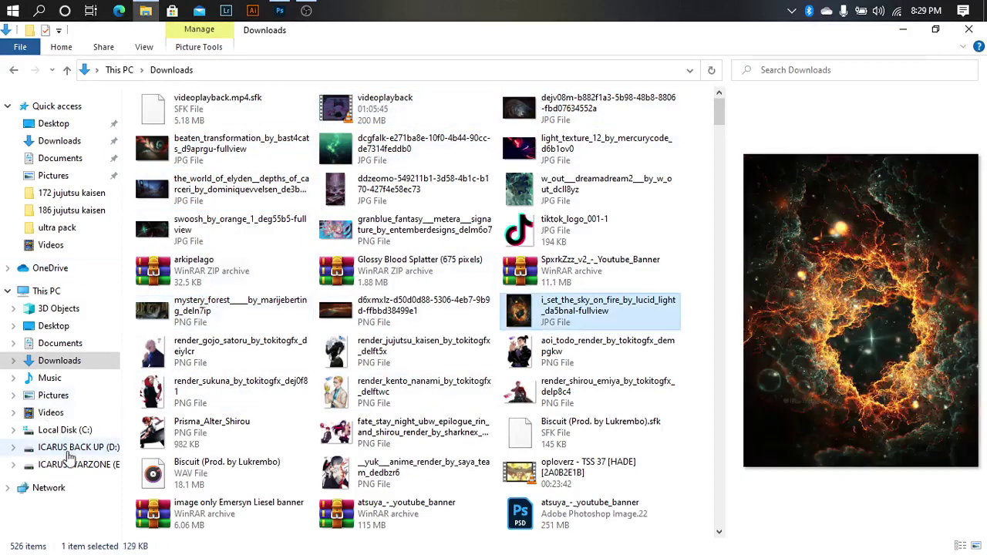
pyautogui.click(77, 447)
pyautogui.doubleClick(193, 131)
pyautogui.doubleClick(188, 222)
# Browse the fractal previews in pack new, including the red swirl and deh4np9.
pyautogui.click(583, 247)
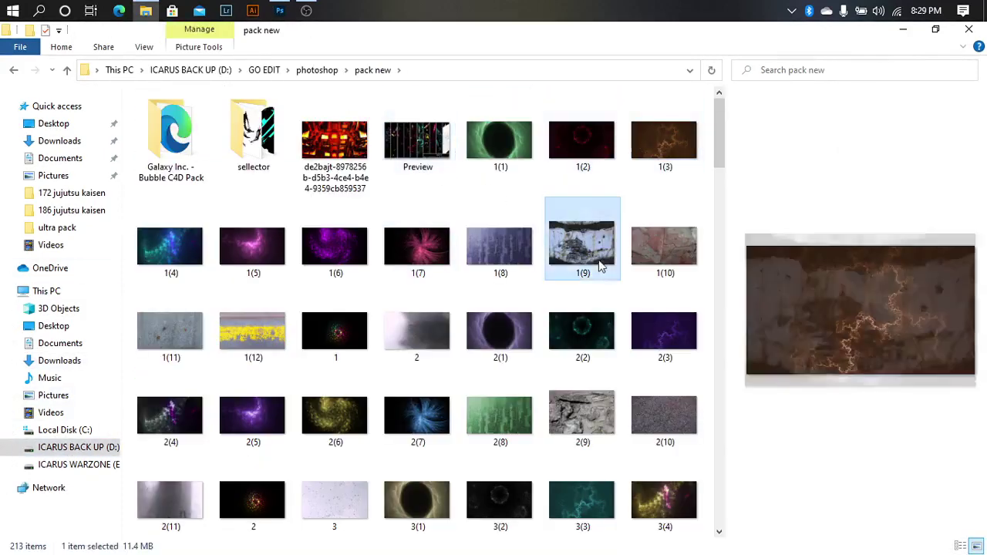
pyautogui.scroll(-5, 582, 246)
pyautogui.scroll(-5, 583, 262)
pyautogui.click(664, 262)
pyautogui.press('Down')
pyautogui.press('Left')
pyautogui.press('Left')
pyautogui.press('Left')
pyautogui.press('Left')
pyautogui.press('Left')
pyautogui.press('Left')
pyautogui.press('Down')
pyautogui.press('Right')
pyautogui.press('Right')
pyautogui.scroll(-5, 403, 483)
pyautogui.press('Right')
pyautogui.press('Right')
pyautogui.press('Down')
pyautogui.press('Right')
pyautogui.click(663, 273)
# Keep browsing fractals, previewing Random params 1(1) and dejaigf.
pyautogui.press('Up')
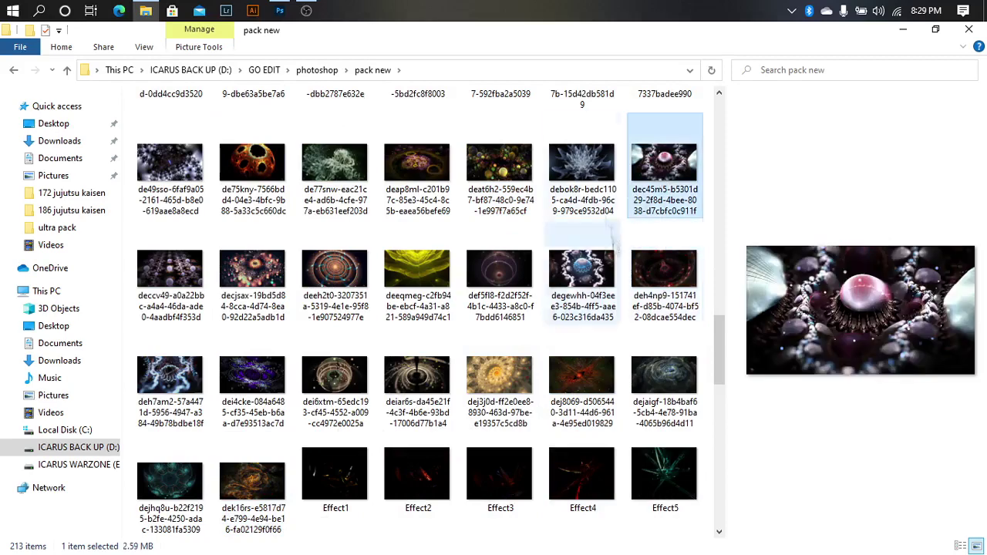
pyautogui.press('Up')
pyautogui.press('Up')
pyautogui.press('Up')
pyautogui.press('Down')
pyautogui.press('Left')
pyautogui.press('Left')
pyautogui.scroll(-10, 409, 463)
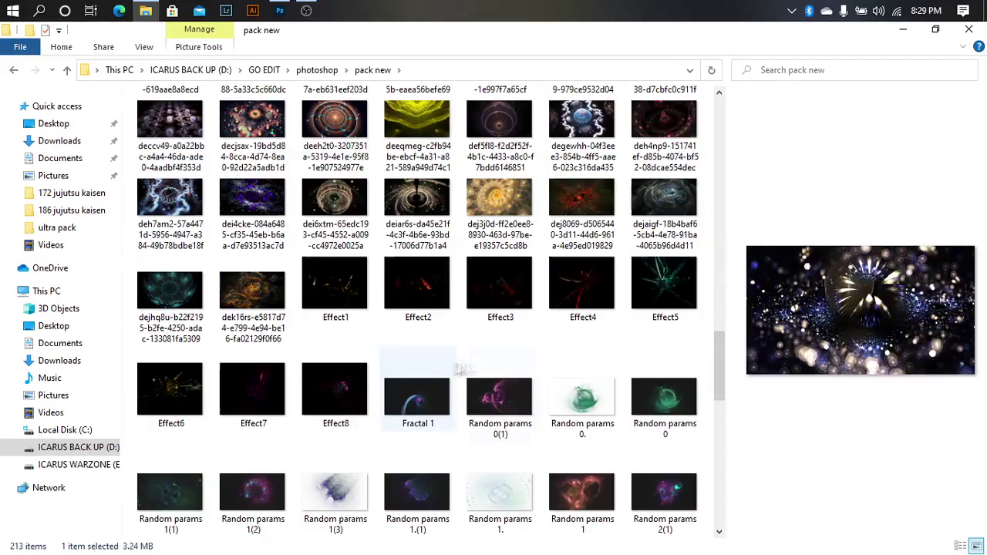
pyautogui.click(582, 494)
pyautogui.click(417, 493)
pyautogui.click(663, 212)
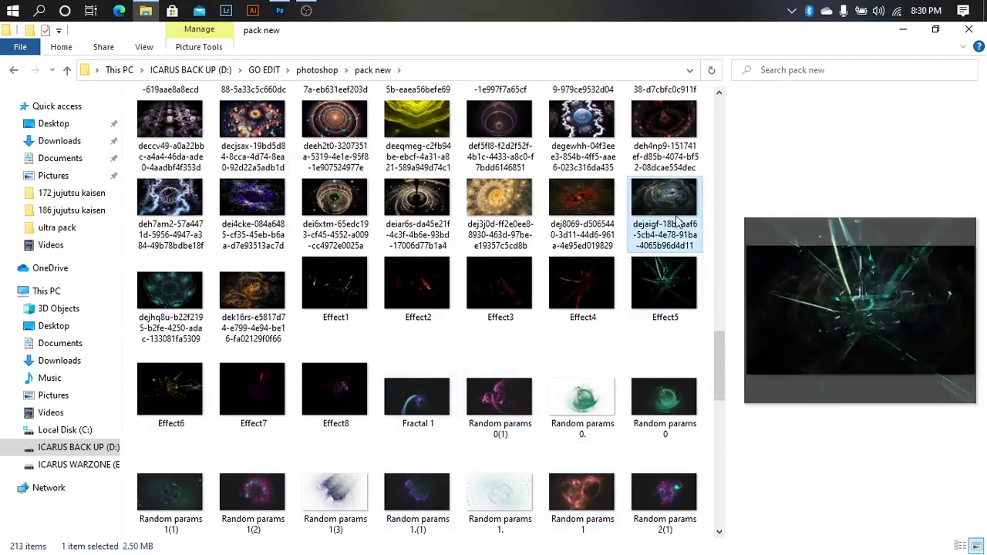
pyautogui.scroll(-3, 583, 494)
pyautogui.click(582, 493)
# Place the Random params 9(1) fractal into the banner and commit it.
pyautogui.press('Up')
pyautogui.press('Right')
pyautogui.scroll(-3, 582, 494)
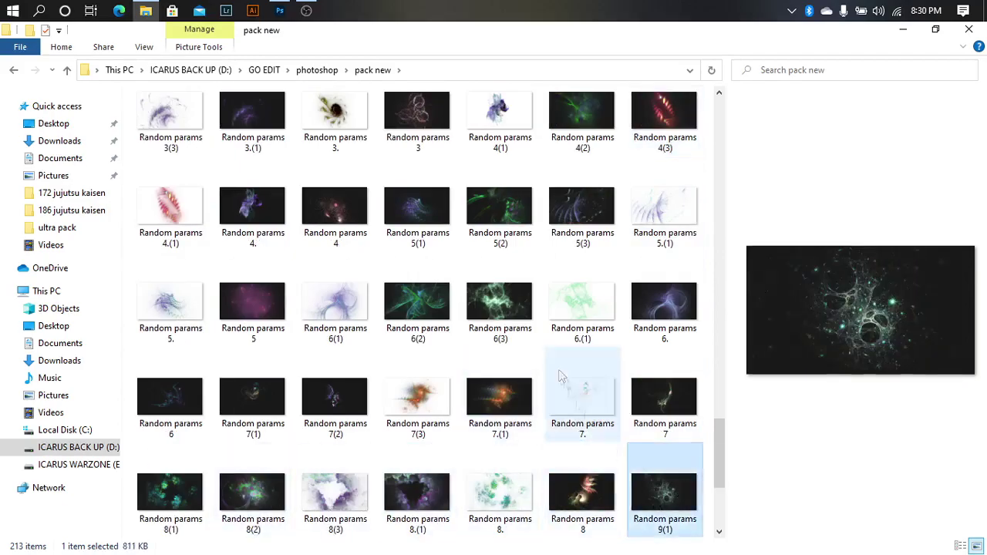
pyautogui.moveTo(663, 494); pyautogui.dragTo(300, 309)
pyautogui.press('Return')
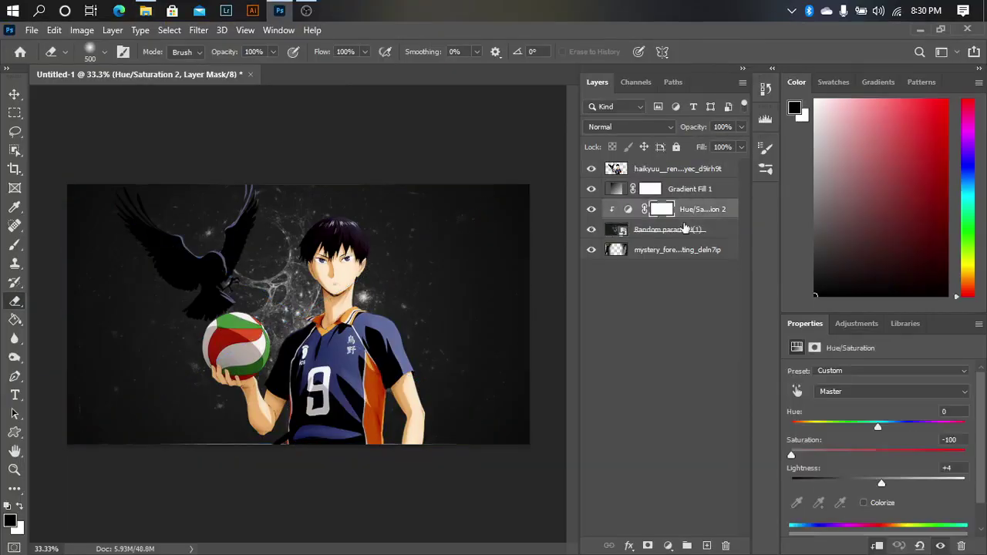
# Move the fractal to the bottom of the stack and scale it to about 105.5%.
pyautogui.moveTo(689, 229); pyautogui.dragTo(671, 259)
pyautogui.hotkey('ctrl', 't')
pyautogui.moveTo(316, 169); pyautogui.dragTo(382, 284)
pyautogui.hotkey('ctrl', 't')
pyautogui.hotkey('ctrl', '0')
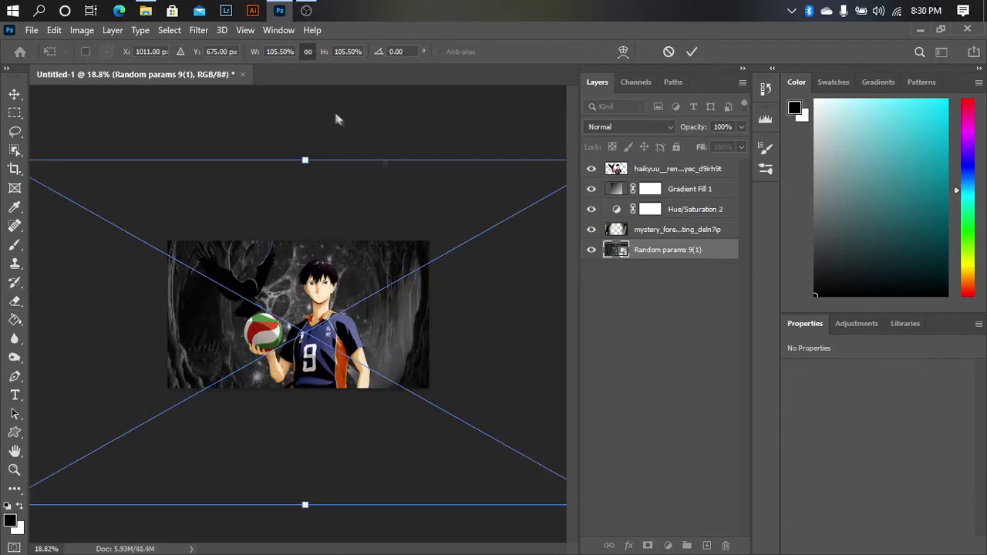
pyautogui.press('Return')
pyautogui.hotkey('ctrl', '0')
pyautogui.press('e')
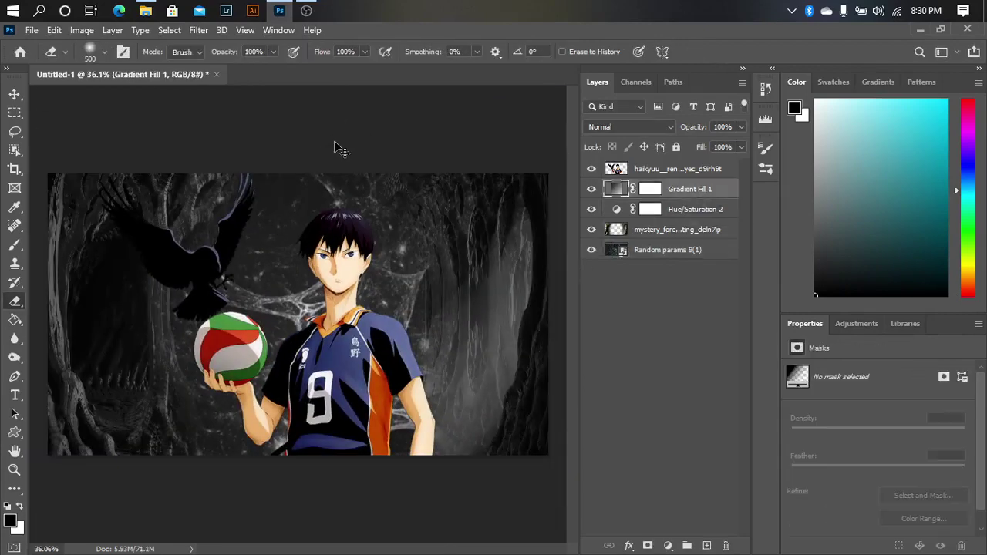
# Open Light & particles(1).psd from the ultra pack folder and show layers 1 and 4.
pyautogui.hotkey('ctrl', 'o')
pyautogui.scroll(-5, 694, 254)
pyautogui.click(611, 108)
pyautogui.click(571, 103)
pyautogui.doubleClick(609, 237)
pyautogui.scroll(5, 671, 231)
pyautogui.scroll(1, 652, 231)
pyautogui.scroll(3, 638, 239)
pyautogui.scroll(2, 628, 227)
pyautogui.doubleClick(628, 226)
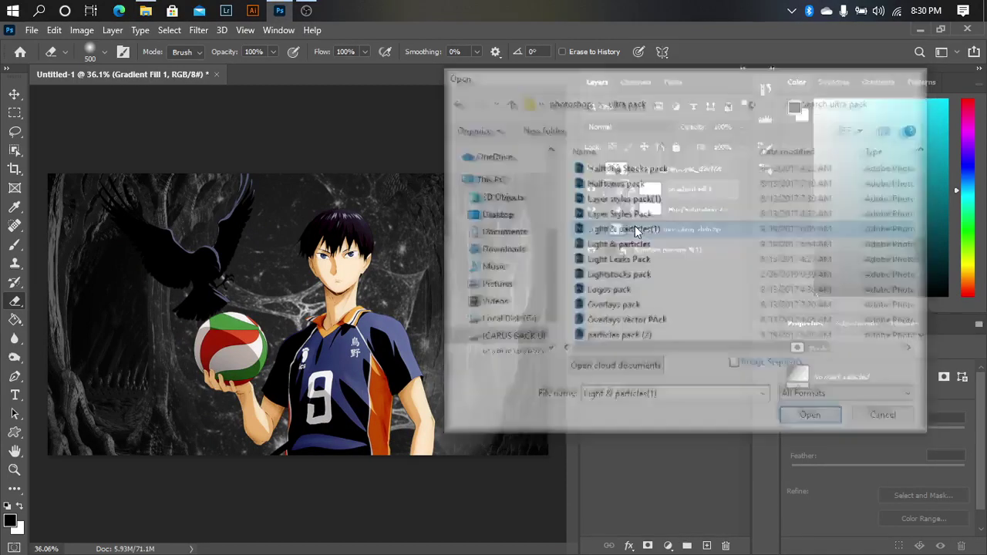
pyautogui.click(591, 227)
pyautogui.click(591, 186)
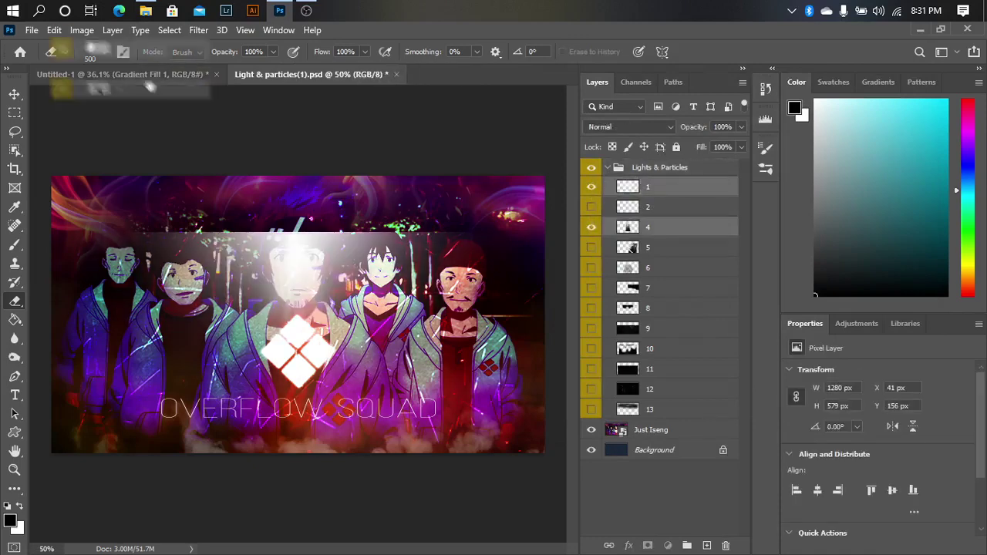
# Copy light layers 1 and 4 into the banner.
pyautogui.moveTo(151, 87); pyautogui.dragTo(193, 177)
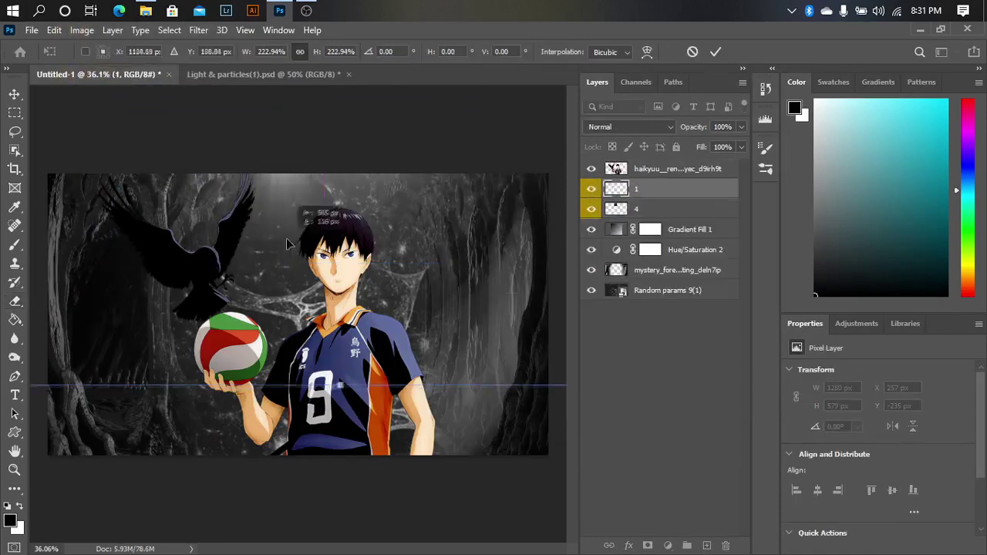
pyautogui.press('Return')
pyautogui.press('e')
# Apply a Box Blur filter to the Random params 9(1) fractal layer.
pyautogui.click(668, 290)
pyautogui.click(199, 30)
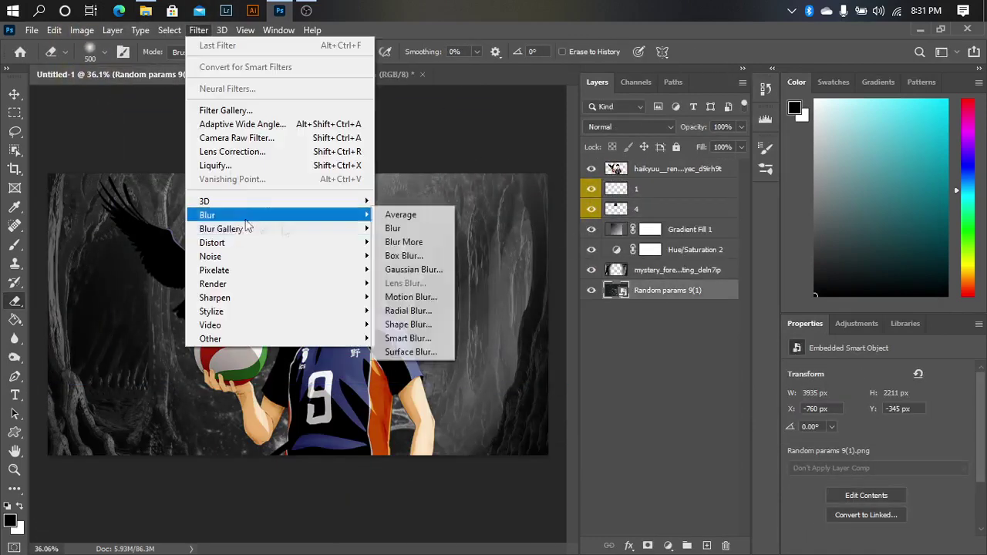
pyautogui.click(409, 263)
pyautogui.click(705, 129)
pyautogui.hotkey('ctrl', 't')
pyautogui.click(507, 245)
# Enlarge the light rays across the banner and blend them with Linear Dodge (Add).
pyautogui.click(640, 193)
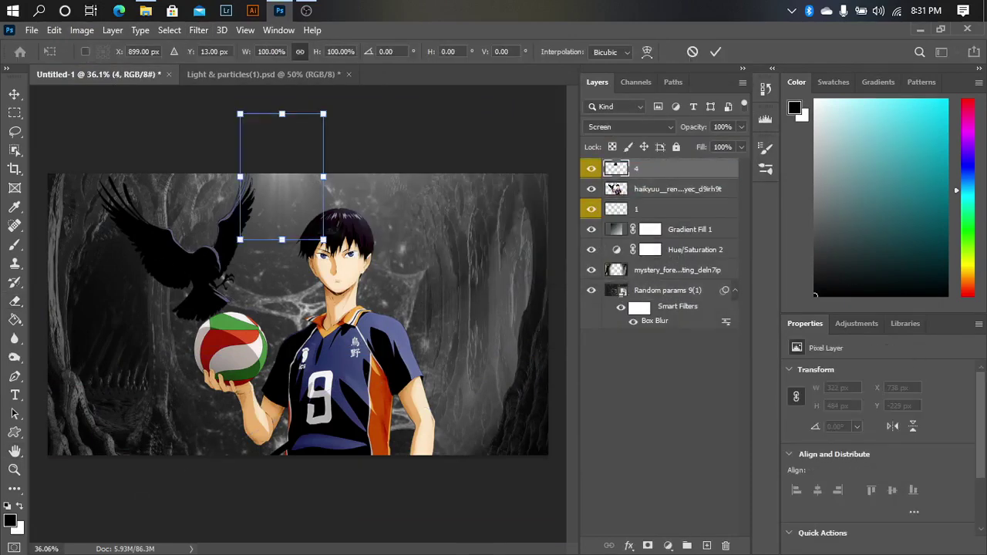
pyautogui.moveTo(324, 240); pyautogui.dragTo(455, 512)
pyautogui.press('Return')
pyautogui.press('e')
pyautogui.click(629, 127)
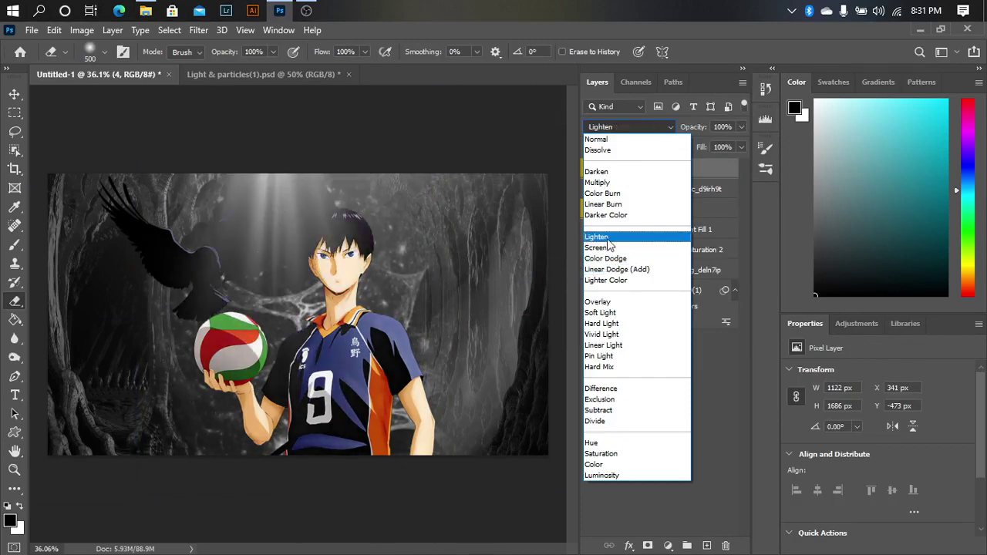
pyautogui.click(617, 269)
pyautogui.hotkey('ctrl', 't')
pyautogui.moveTo(357, 402); pyautogui.dragTo(378, 407)
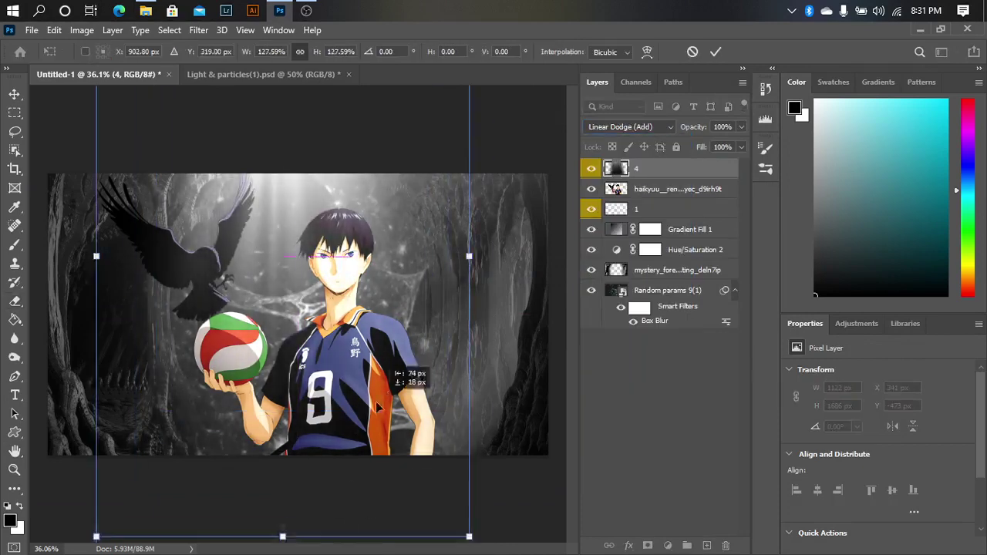
# Add a Brightness/Contrast adjustment set to Brightness -44 and Contrast 36.
pyautogui.click(668, 545)
pyautogui.click(728, 333)
pyautogui.moveTo(878, 411); pyautogui.dragTo(856, 413)
pyautogui.moveTo(917, 441); pyautogui.dragTo(909, 440)
pyautogui.moveTo(853, 411); pyautogui.dragTo(834, 412)
# Move the character render to the left.
pyautogui.click(679, 209)
pyautogui.hotkey('ctrl', 't')
pyautogui.moveTo(395, 354); pyautogui.dragTo(343, 366)
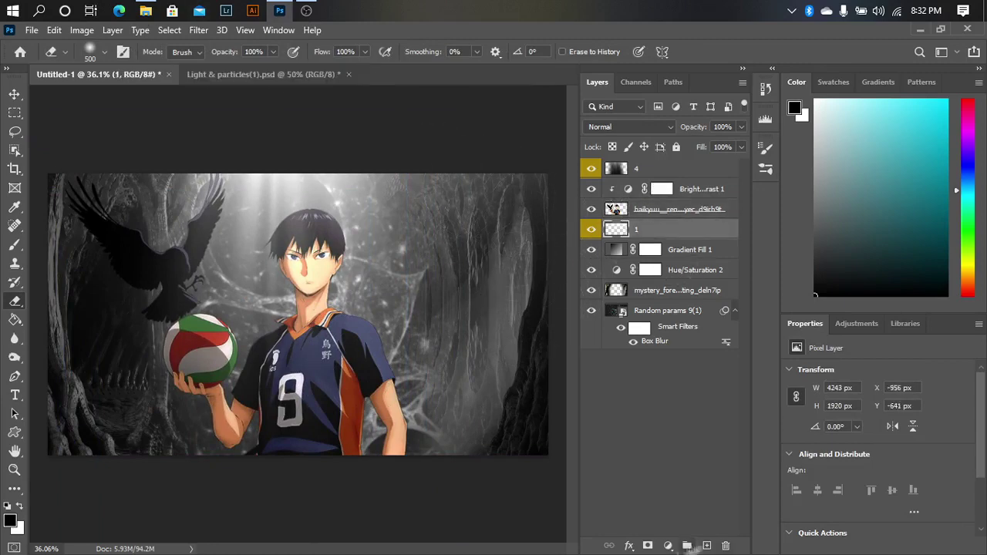
# Paint orange splatter strokes around Kageyama with a 675 px splatter tip sampled from his jersey.
pyautogui.press('F5')
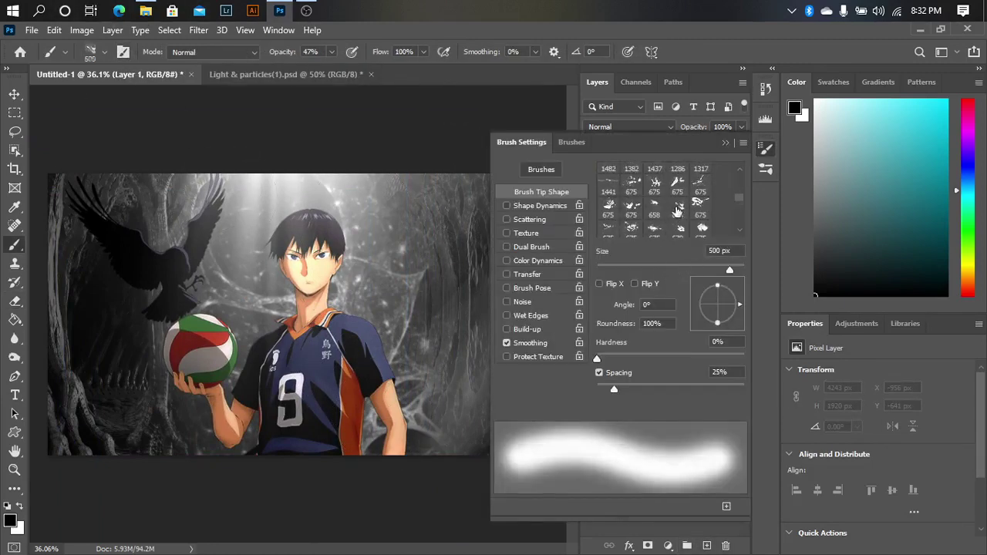
pyautogui.click(678, 207)
pyautogui.keyDown('alt'); pyautogui.click(319, 316); pyautogui.keyUp('alt')
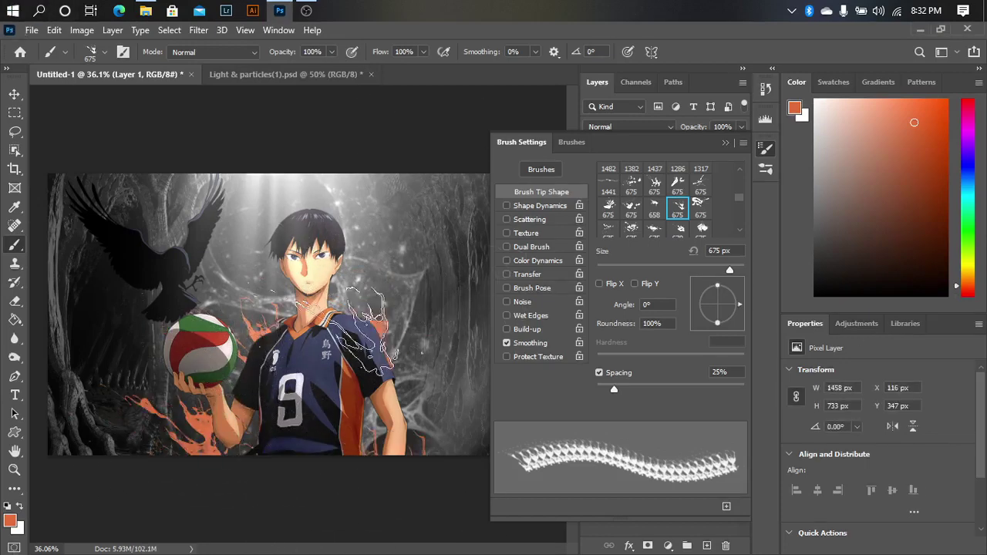
pyautogui.hotkey('ctrl', '0')
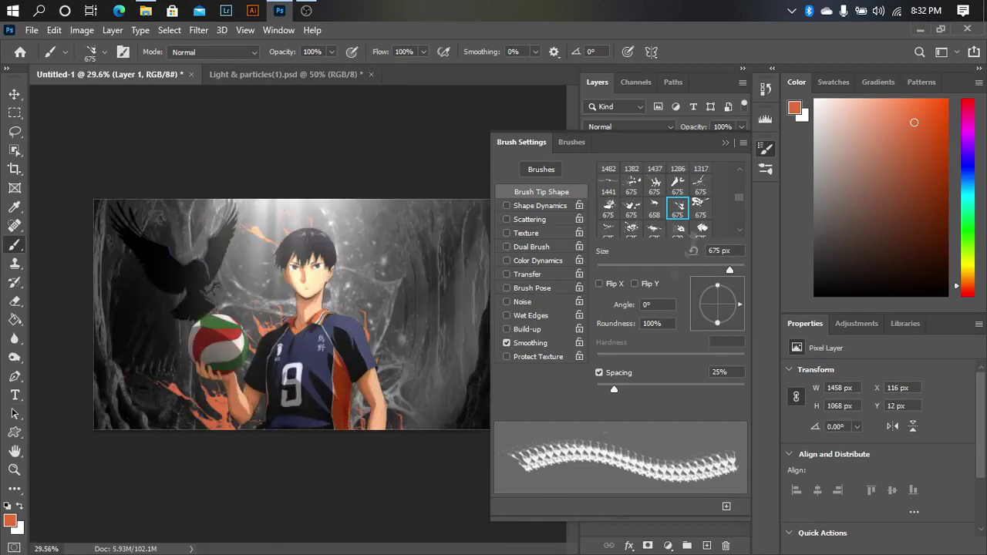
pyautogui.press('F5')
pyautogui.click(146, 10)
pyautogui.scroll(-5, 629, 440)
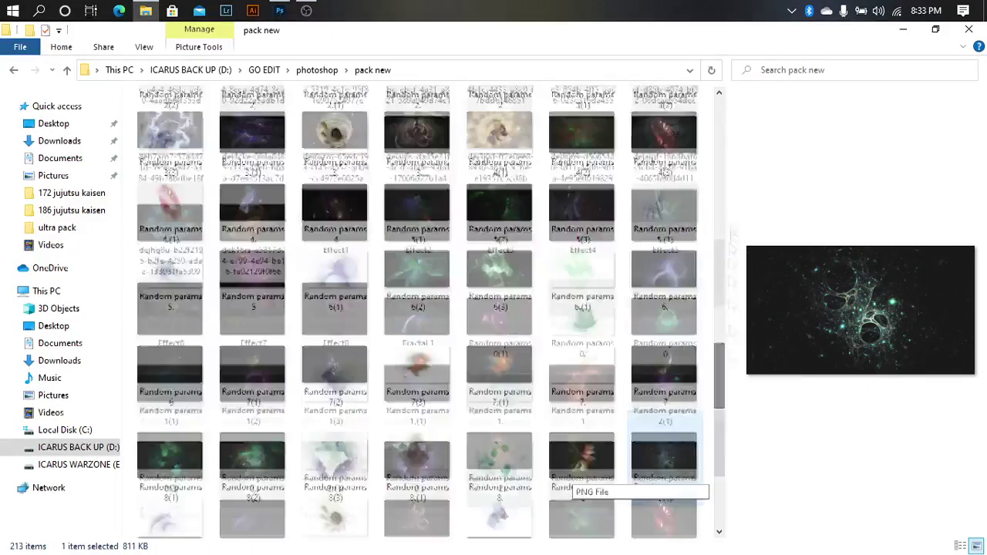
# Place the water3 render from the sellector folder into the banner and scale it.
pyautogui.doubleClick(625, 432)
pyautogui.click(171, 420)
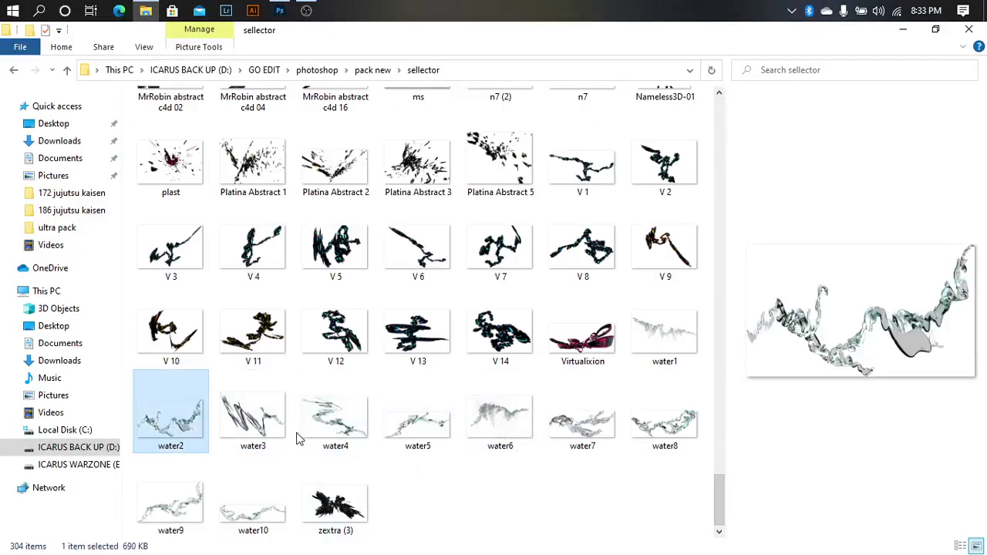
pyautogui.click(261, 415)
pyautogui.moveTo(276, 24); pyautogui.dragTo(463, 320)
pyautogui.moveTo(499, 430); pyautogui.dragTo(423, 481)
pyautogui.press('Return')
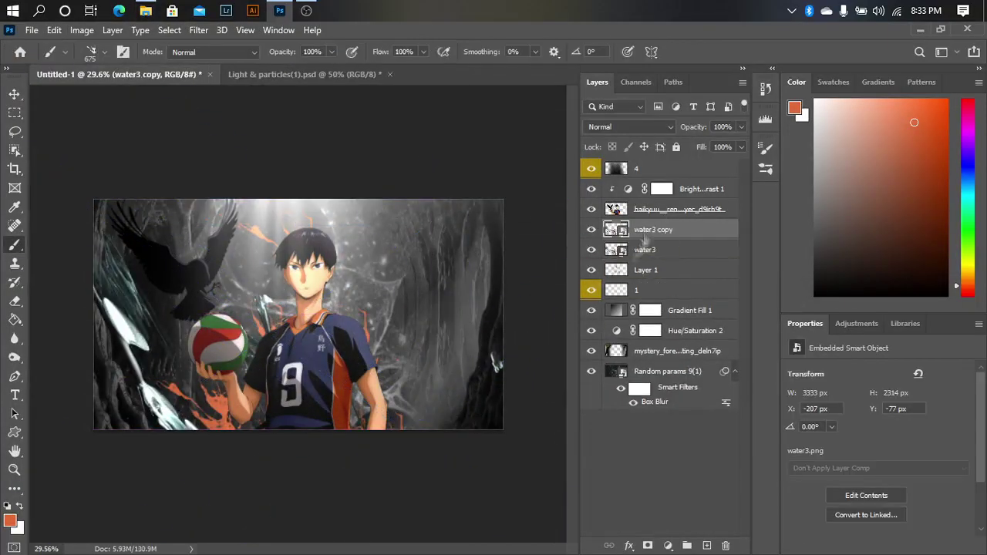
# Flip a water3 copy horizontally and move it to the right side.
pyautogui.hotkey('ctrl', 't')
pyautogui.rightClick(266, 260)
pyautogui.click(332, 487)
pyautogui.moveTo(379, 208); pyautogui.dragTo(377, 249)
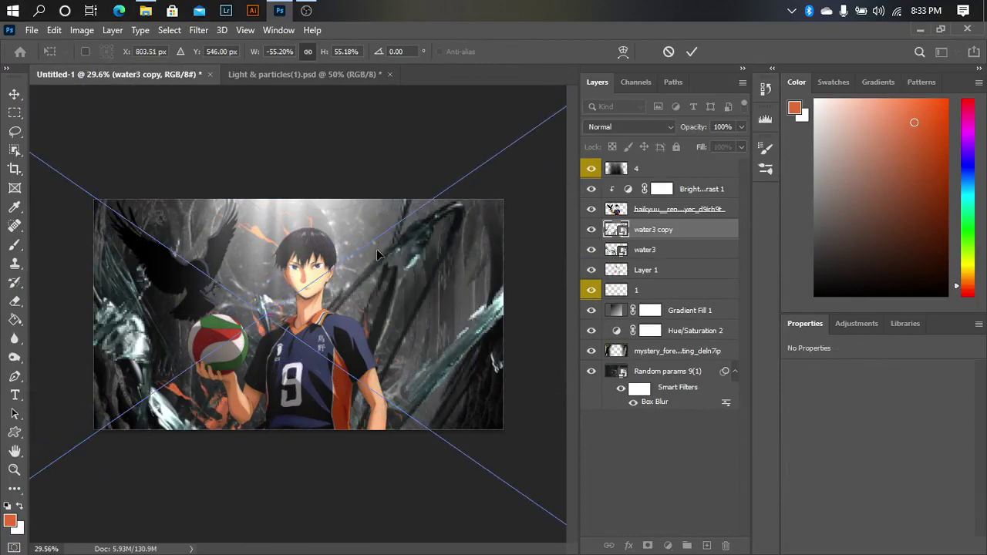
pyautogui.press('Return')
# Add further water3 copies, shift them down-right, and flip one vertically.
pyautogui.moveTo(681, 171); pyautogui.dragTo(682, 178)
pyautogui.hotkey('ctrl', 't')
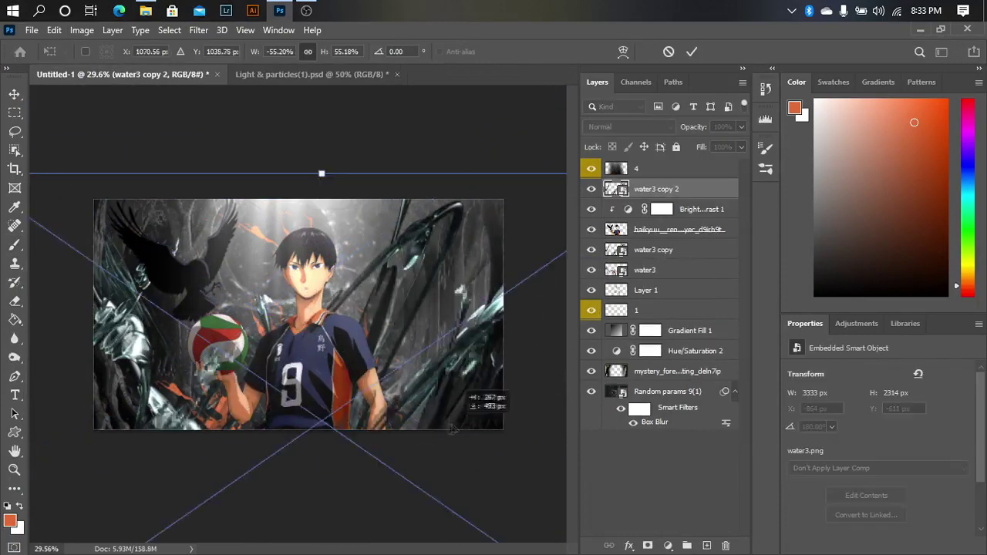
pyautogui.moveTo(351, 336); pyautogui.dragTo(397, 380)
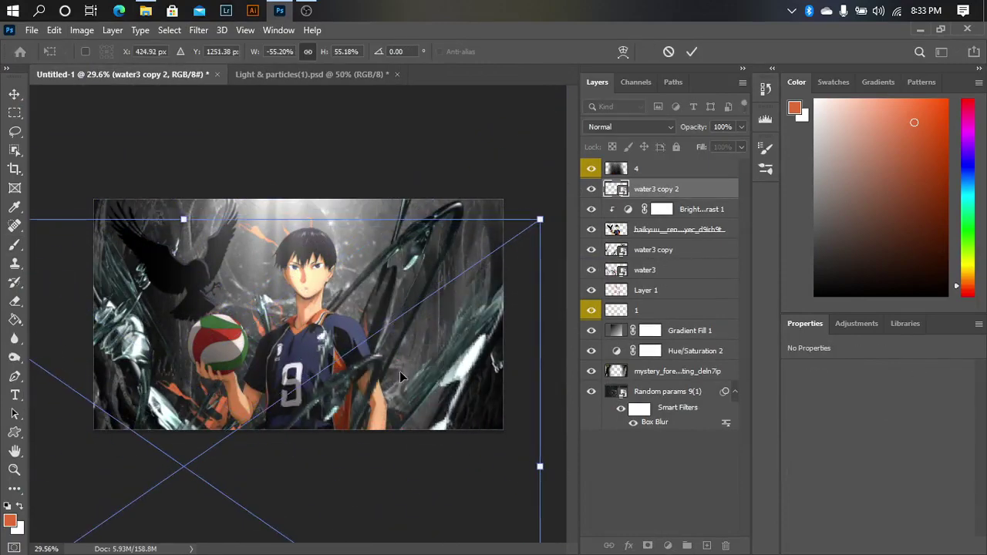
pyautogui.press('Return')
pyautogui.hotkey('ctrl', 't')
pyautogui.moveTo(365, 406); pyautogui.dragTo(386, 409)
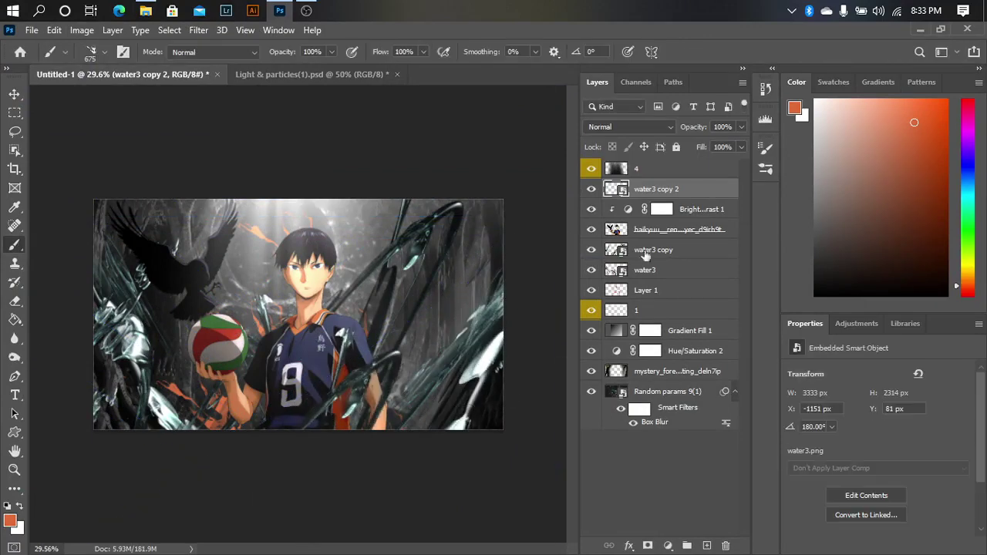
pyautogui.hotkey('ctrl', 'alt', 't')
pyautogui.rightClick(402, 90)
pyautogui.click(493, 327)
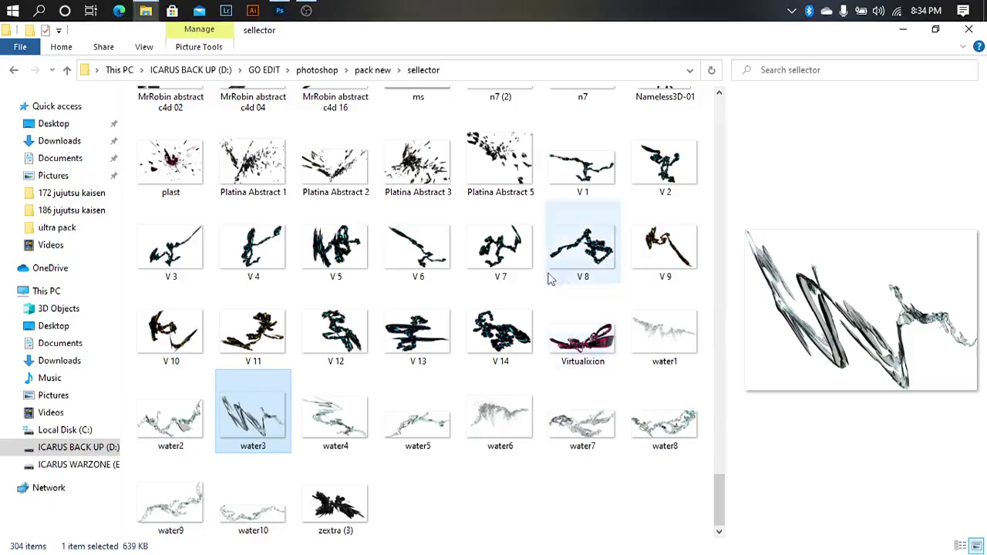
# Place the gB-Lb1_trans green shards plus a horizontally flipped copy moved down-right.
pyautogui.scroll(-15, 454, 287)
pyautogui.moveTo(662, 520)
pyautogui.mouseDown()
pyautogui.moveTo(460, 312)
pyautogui.moveTo(195, 455)
pyautogui.mouseUp()
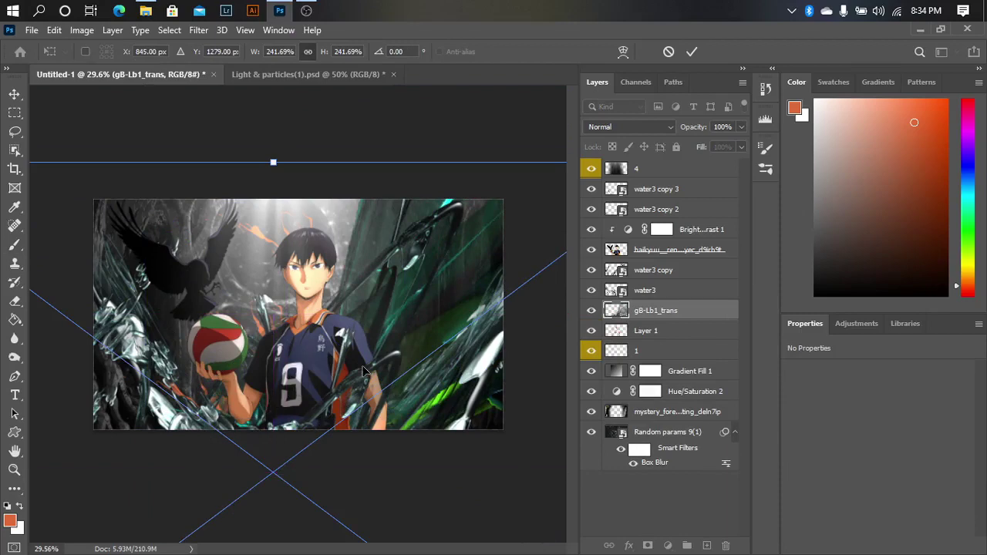
pyautogui.hotkey('ctrl', 'j')
pyautogui.hotkey('ctrl', 't')
pyautogui.rightClick(399, 269)
pyautogui.click(432, 486)
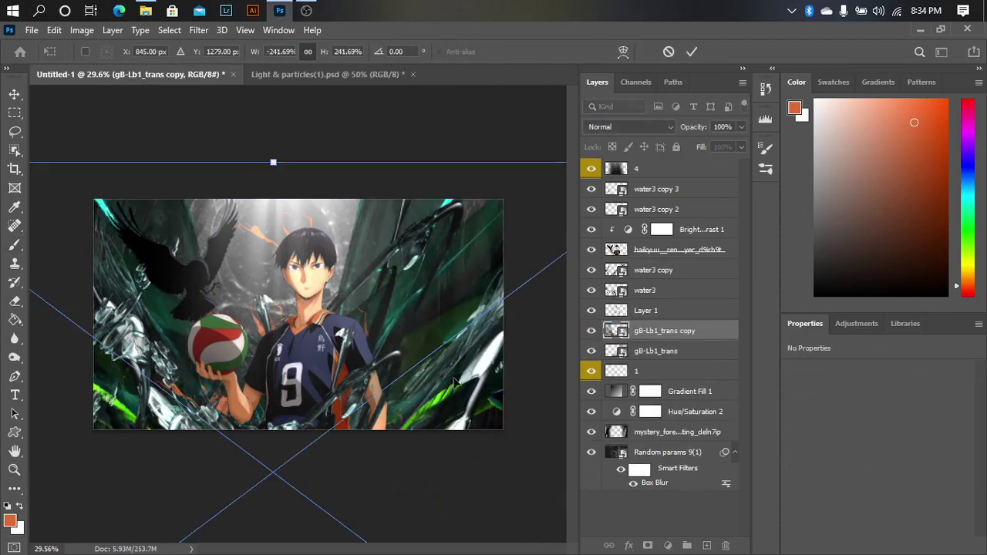
pyautogui.moveTo(453, 377)
pyautogui.mouseDown()
pyautogui.moveTo(496, 462)
pyautogui.moveTo(316, 287)
pyautogui.mouseUp()
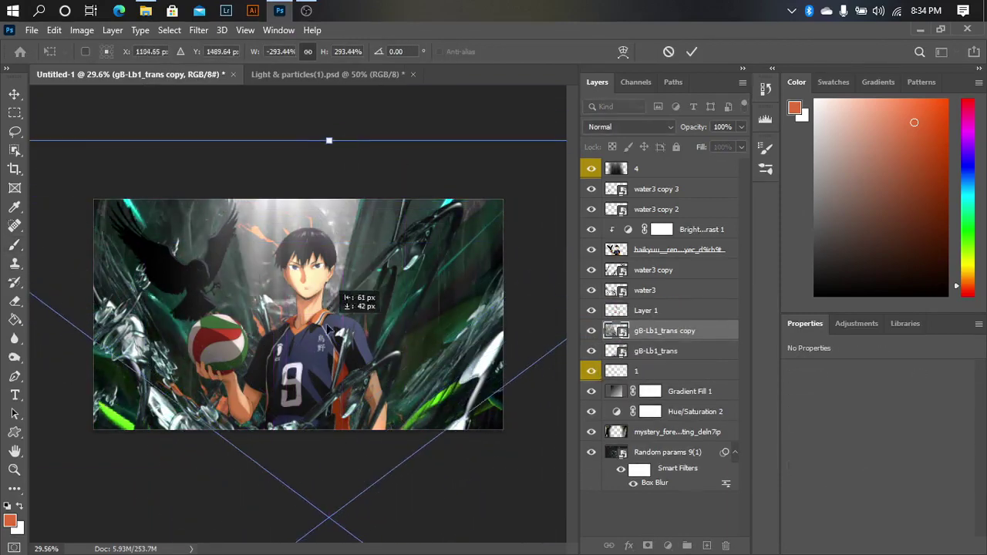
pyautogui.moveTo(321, 326); pyautogui.dragTo(336, 306)
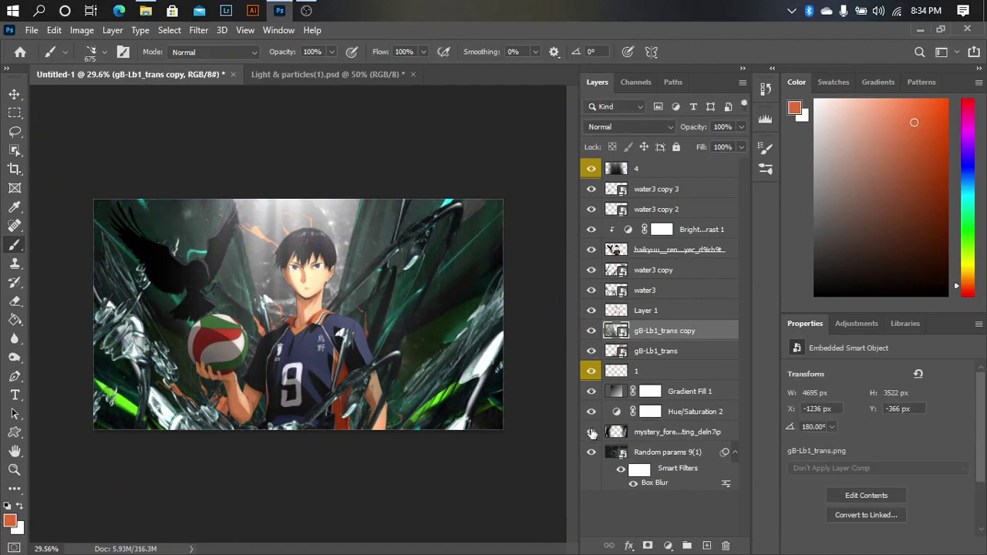
pyautogui.hotkey('alt', 'Tab')
pyautogui.click(566, 517)
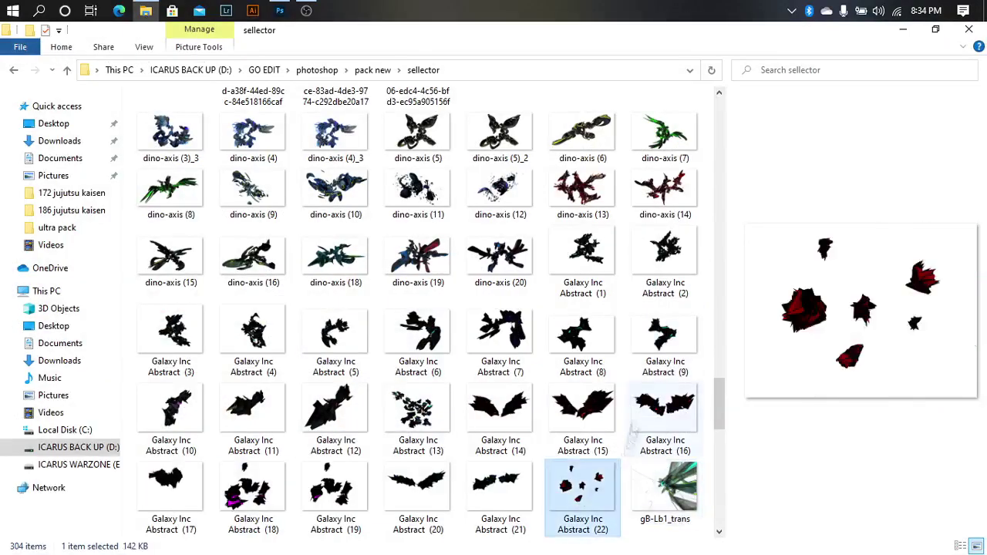
# Preview the asas7, blackandorange and A2 renders, trying Azel2010BestC4D in the banner.
pyautogui.scroll(10, 463, 309)
pyautogui.click(336, 289)
pyautogui.click(253, 359)
pyautogui.click(500, 359)
pyautogui.click(665, 359)
pyautogui.moveTo(335, 359)
pyautogui.mouseDown()
pyautogui.moveTo(280, 10)
pyautogui.moveTo(339, 242)
pyautogui.mouseUp()
pyautogui.click(381, 77)
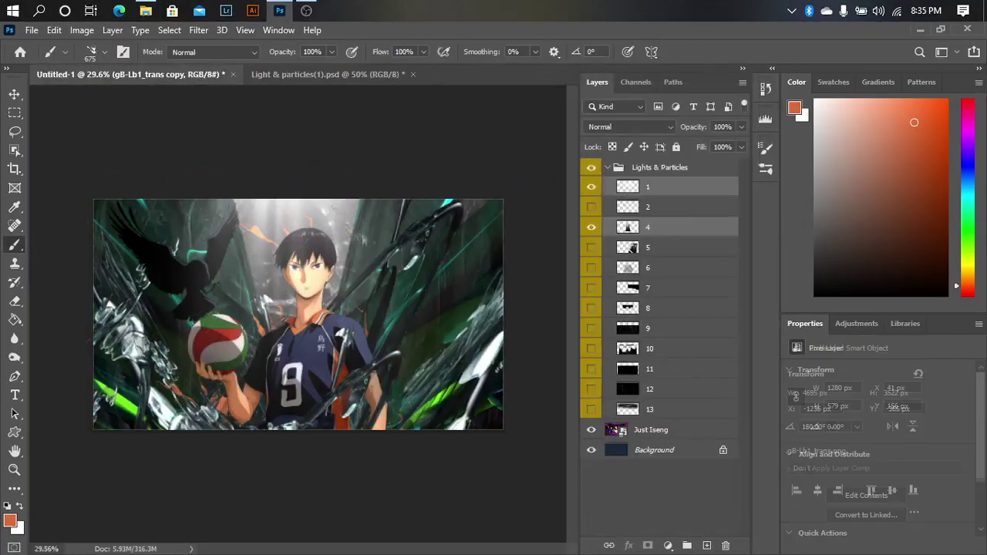
pyautogui.hotkey('alt', 'Tab')
pyautogui.click(251, 297)
pyautogui.click(171, 189)
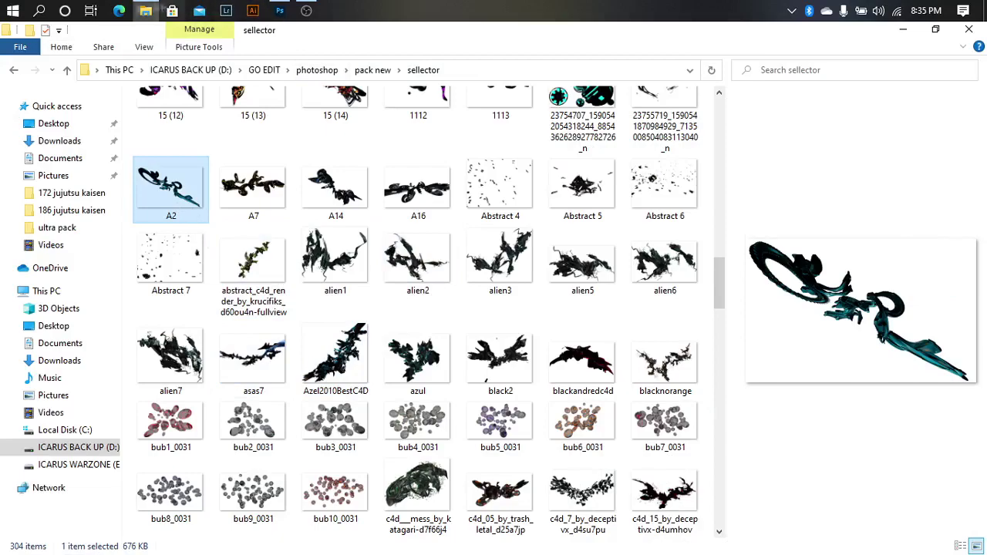
# Scroll through the C4d and dino-axis (13) renders, then switch to the web browser.
pyautogui.scroll(3, 394, 261)
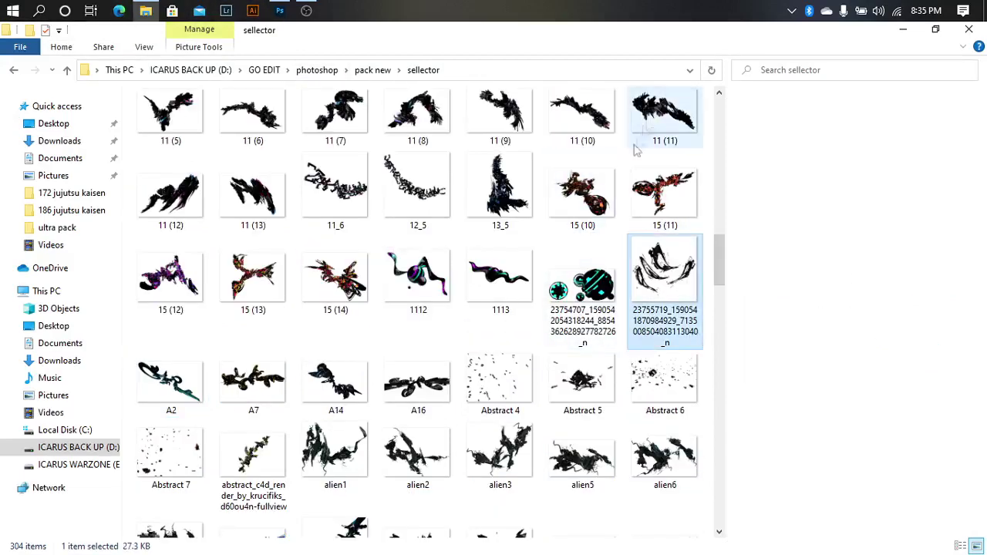
pyautogui.scroll(-10, 500, 193)
pyautogui.click(418, 363)
pyautogui.scroll(-3, 418, 363)
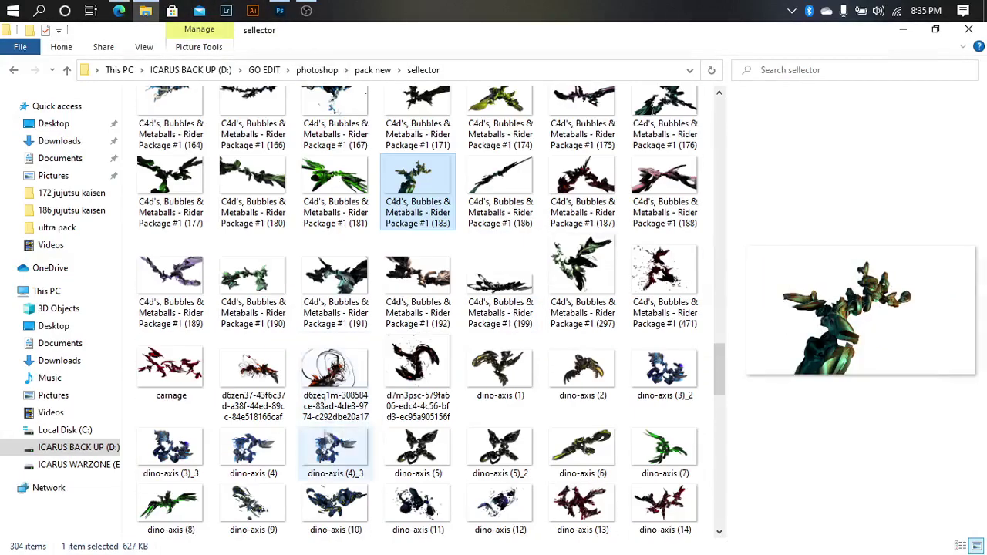
pyautogui.click(253, 282)
pyautogui.click(584, 505)
pyautogui.scroll(-3, 583, 505)
pyautogui.scroll(-3, 463, 370)
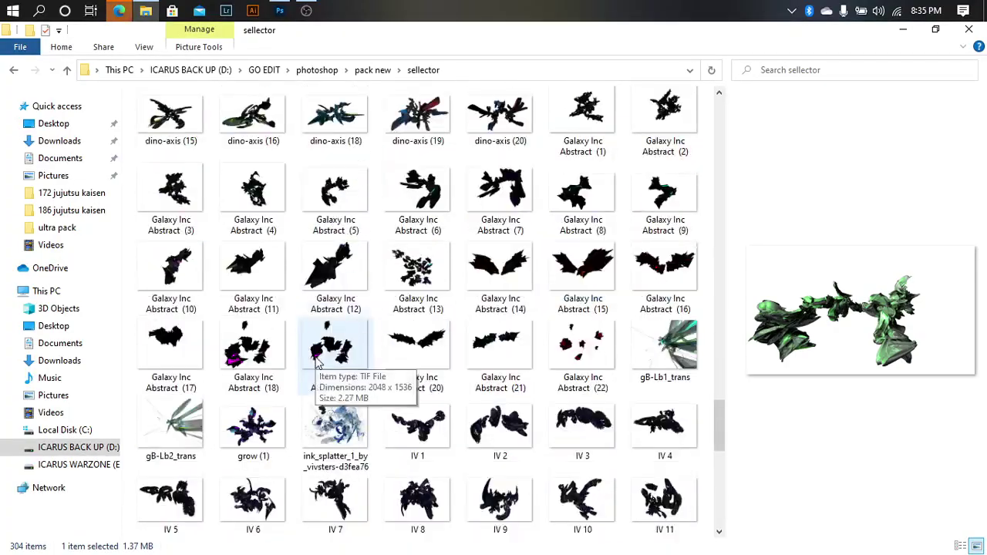
pyautogui.scroll(-3, 324, 332)
pyautogui.click(119, 10)
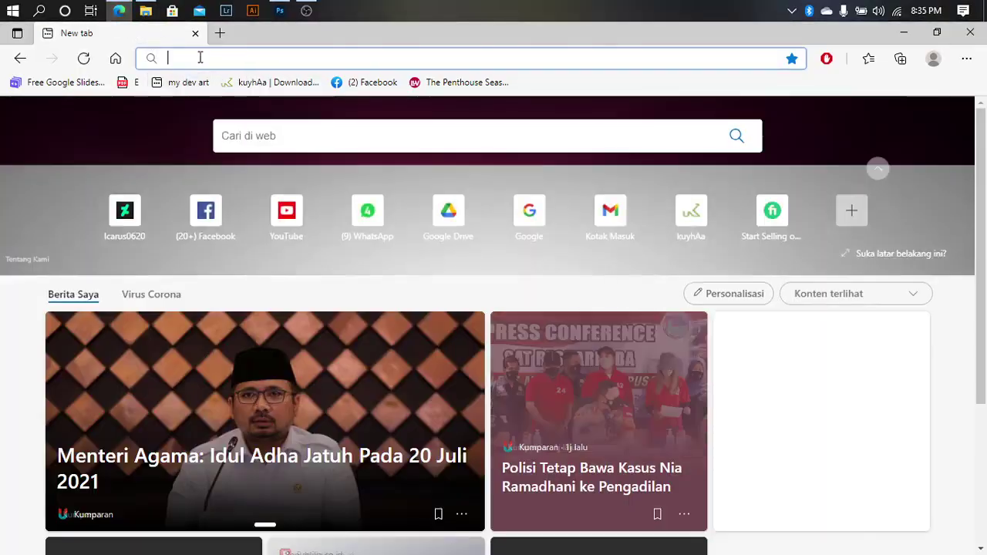
# Search DeviantArt for the artist's username.
pyautogui.click(139, 210)
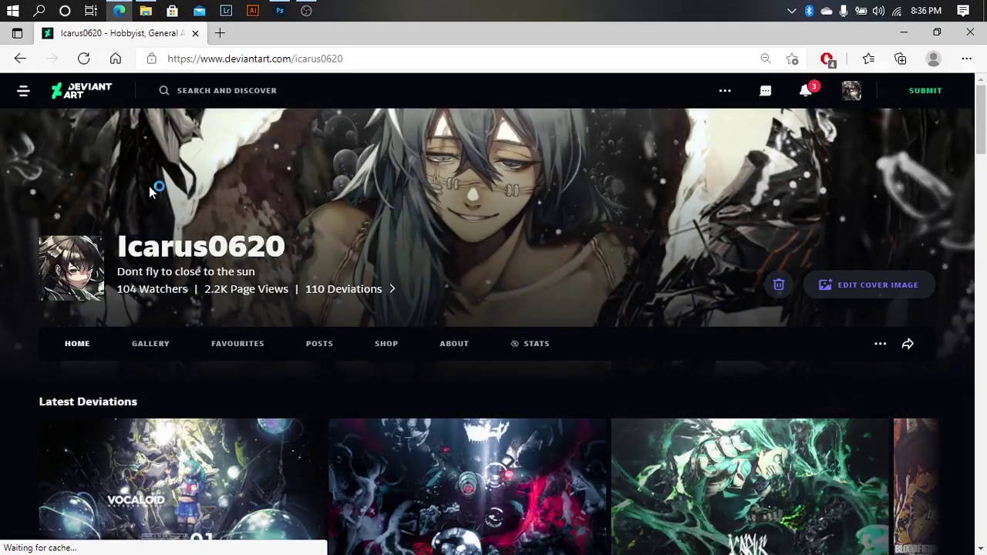
pyautogui.click(806, 93)
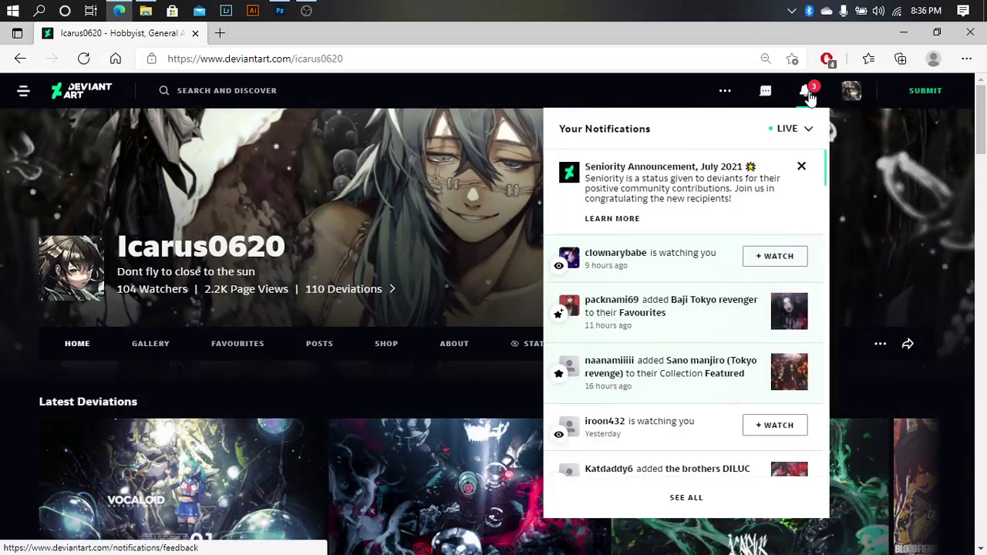
pyautogui.scroll(-2, 716, 242)
pyautogui.click(209, 95)
pyautogui.write('mu')
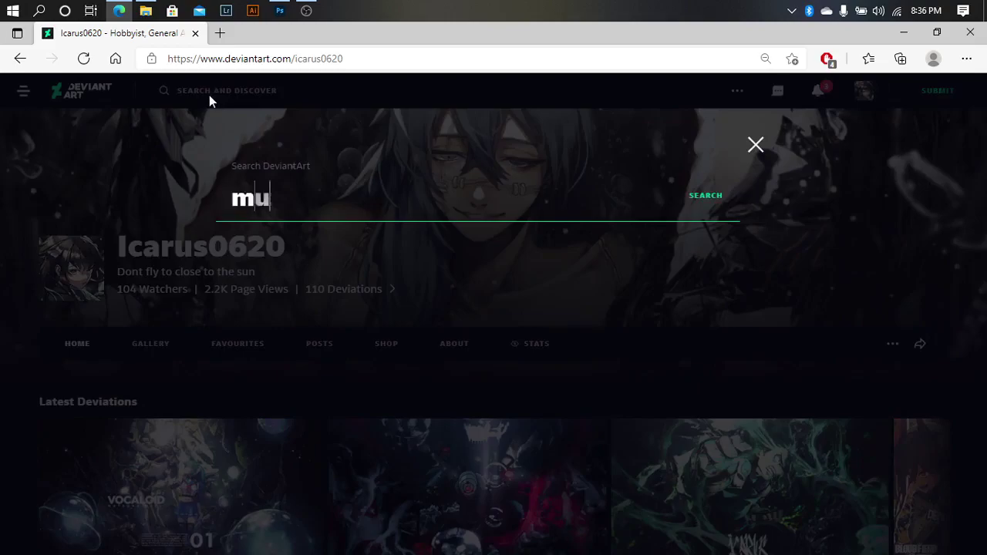
pyautogui.write('ztnafi')
pyautogui.press('Return')
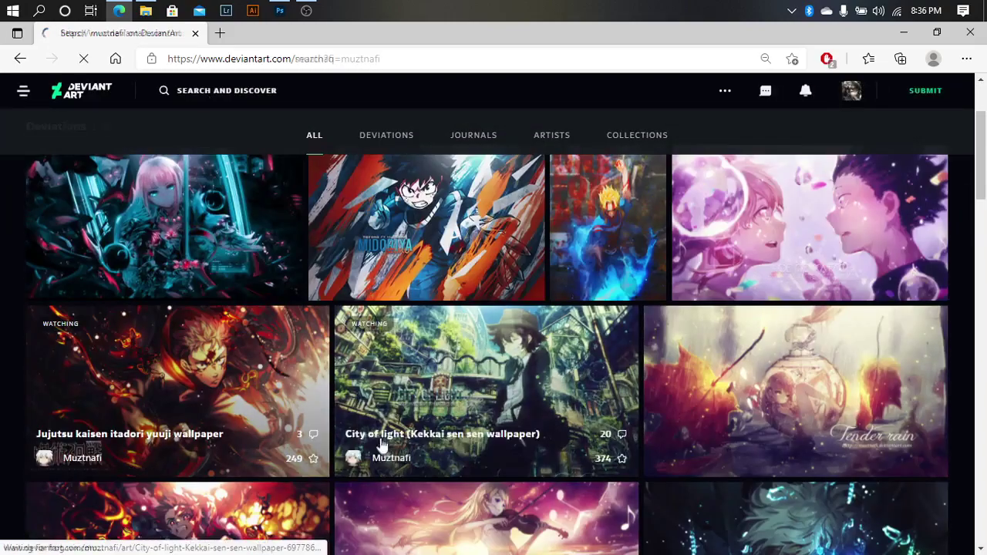
# Open the artist's '++' favourites collection and scroll through its artworks.
pyautogui.click(366, 421)
pyautogui.click(491, 455)
pyautogui.scroll(-5, 821, 289)
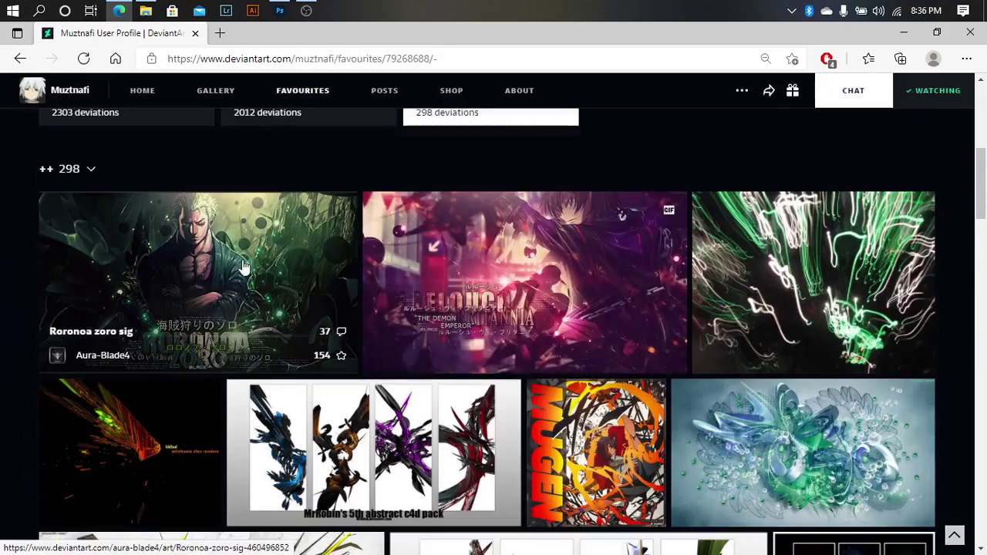
pyautogui.moveTo(458, 240)
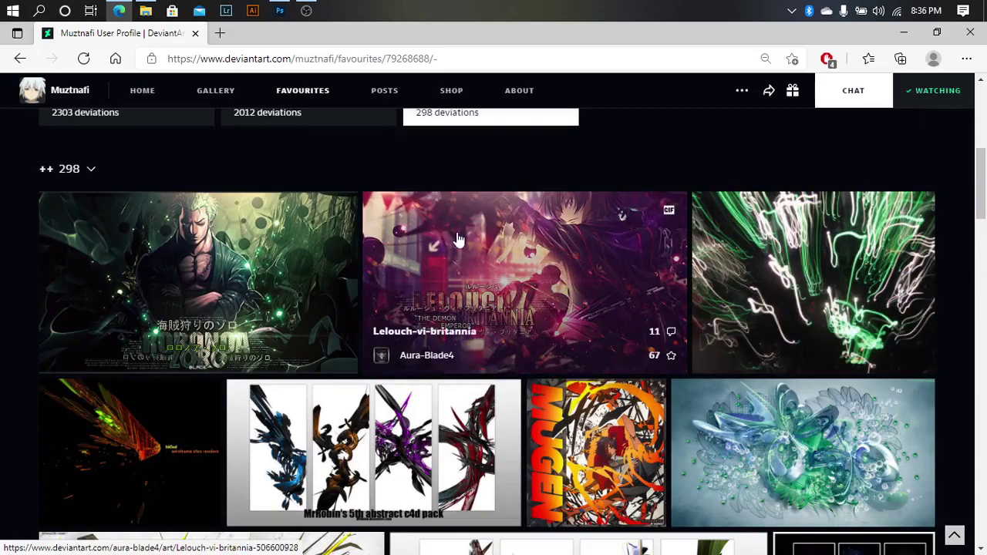
pyautogui.scroll(-3, 458, 246)
pyautogui.scroll(-2, 466, 248)
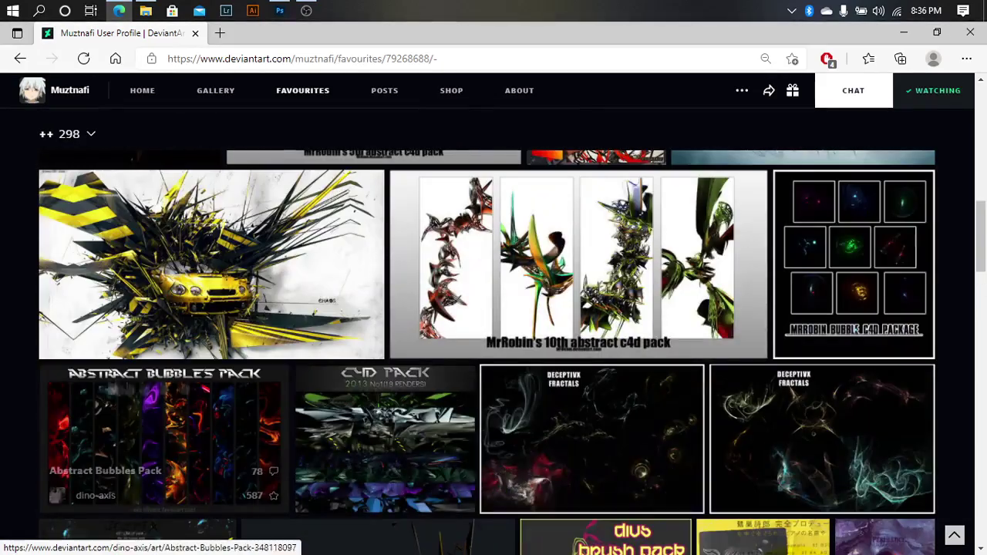
pyautogui.scroll(-3, 386, 220)
pyautogui.scroll(-2, 385, 221)
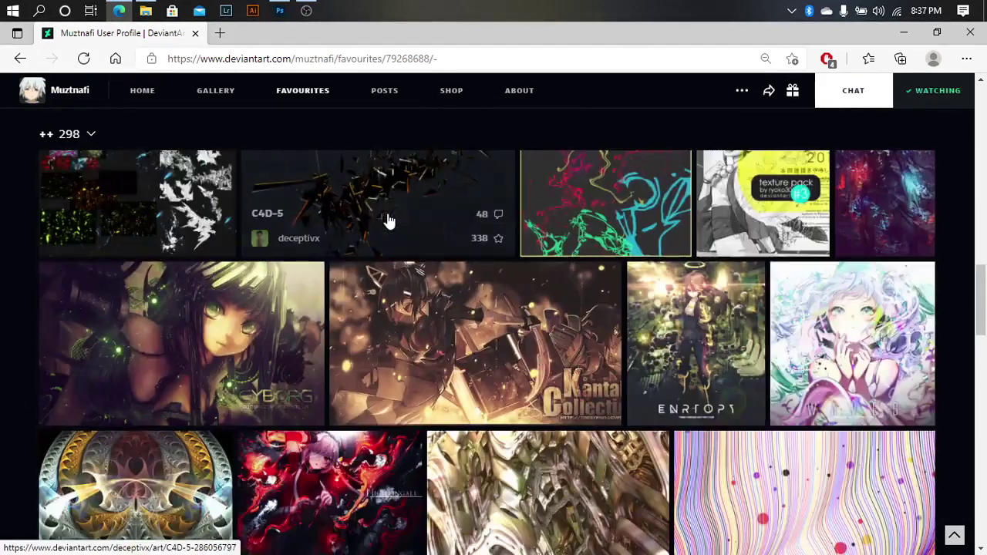
pyautogui.scroll(-2, 386, 221)
pyautogui.scroll(-3, 390, 222)
pyautogui.scroll(-2, 390, 222)
pyautogui.scroll(1, 463, 192)
# Open AbZ 571 4K in a new tab and download it.
pyautogui.rightClick(539, 158)
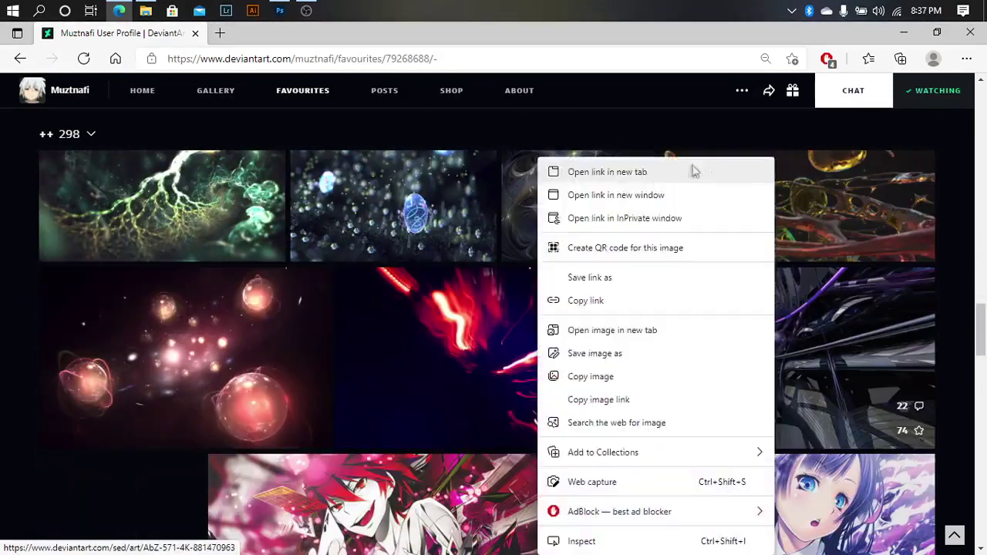
pyautogui.click(270, 33)
pyautogui.click(582, 469)
pyautogui.scroll(-2, 131, 530)
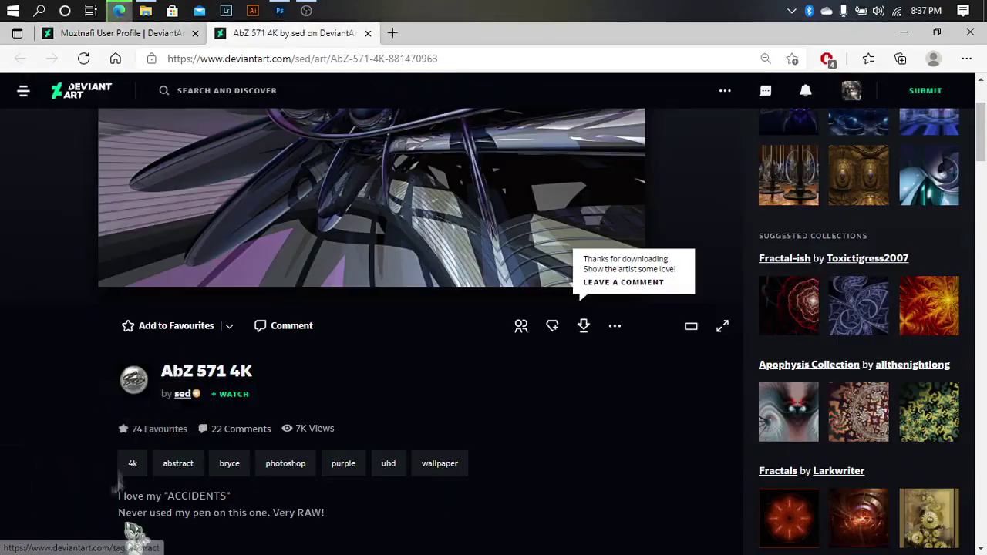
# Browse the creator's full gallery and open DeZign 692 Revisit Gold UHD in a background tab.
pyautogui.click(182, 395)
pyautogui.click(152, 272)
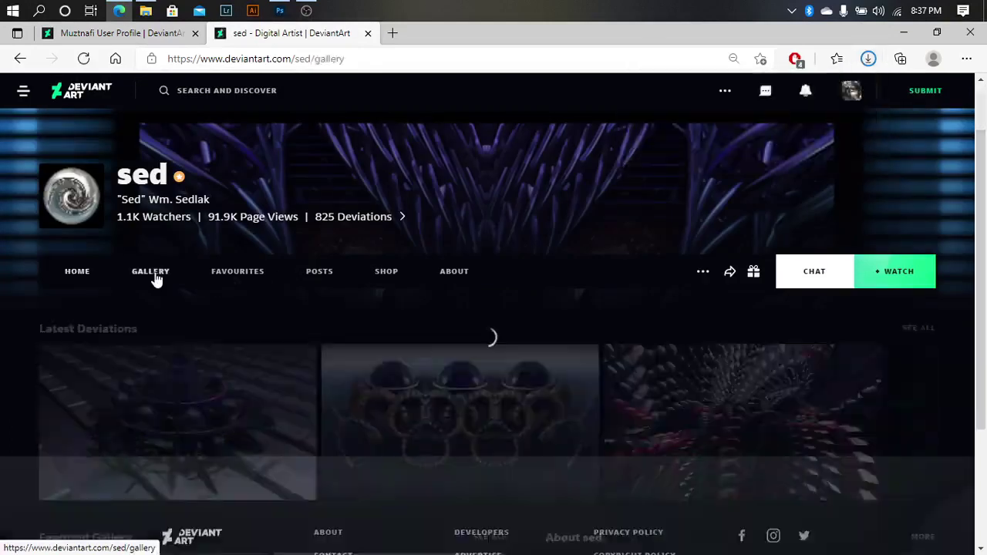
pyautogui.scroll(-2, 325, 287)
pyautogui.scroll(-3, 258, 275)
pyautogui.scroll(-3, 5, 275)
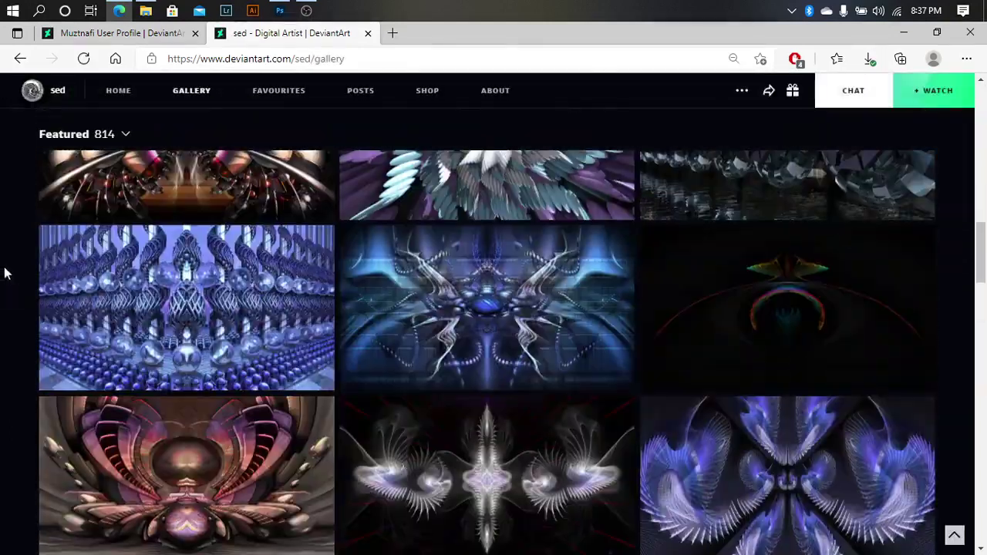
pyautogui.scroll(-3, 9, 272)
pyautogui.scroll(-3, 8, 270)
pyautogui.scroll(-3, 7, 269)
pyautogui.scroll(-3, 7, 270)
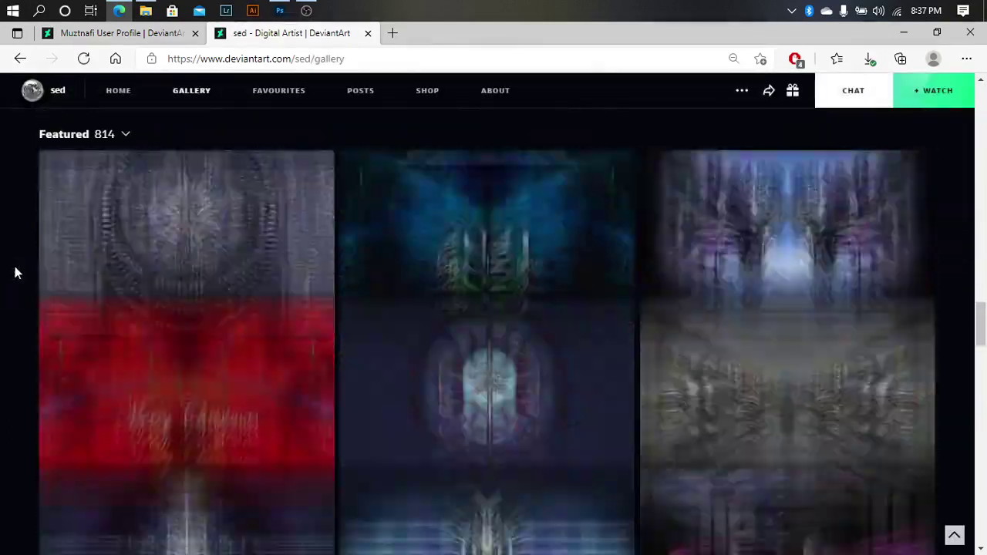
pyautogui.scroll(-3, 15, 273)
pyautogui.scroll(-3, 31, 266)
pyautogui.scroll(-3, 4, 258)
pyautogui.scroll(-3, 2, 255)
pyautogui.scroll(-3, 1, 255)
pyautogui.scroll(-3, 2, 255)
pyautogui.middleClick(771, 254)
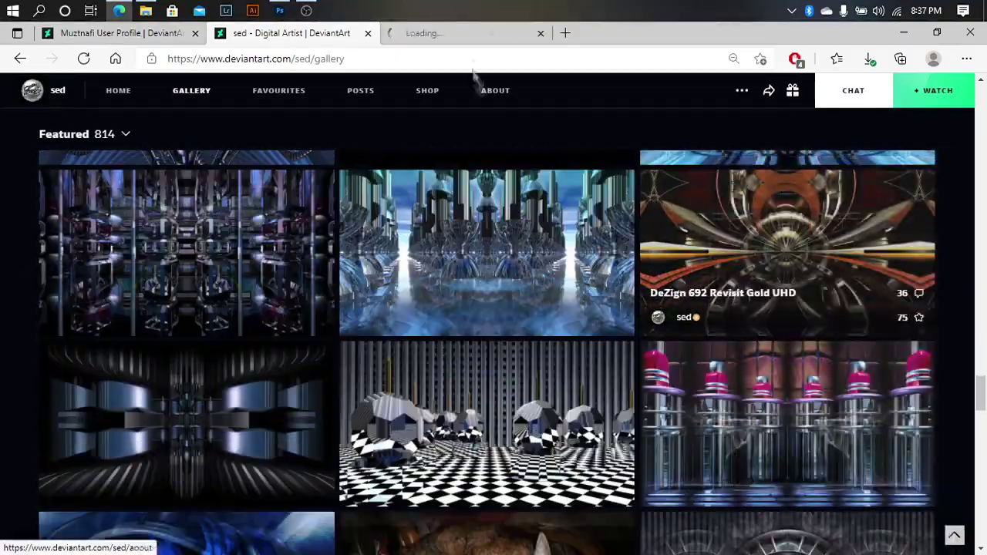
# Open the Engine Bay artwork in a new tab, then view the DeZign 692 page.
pyautogui.scroll(-2, 592, 472)
pyautogui.scroll(-3, 593, 473)
pyautogui.scroll(1, 205, 158)
pyautogui.rightClick(205, 158)
pyautogui.click(263, 168)
pyautogui.hotkey('ctrl', 'Tab')
pyautogui.scroll(-4, 268, 324)
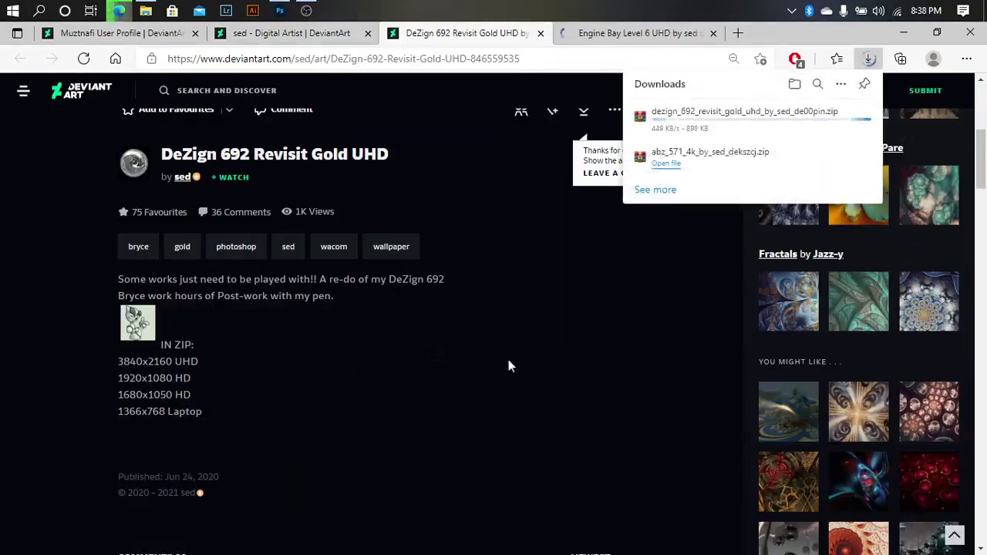
pyautogui.scroll(5, 499, 364)
# Extract the DeZign zip in Downloads and drag its 1920x1080 JPG into the banner.
pyautogui.click(146, 12)
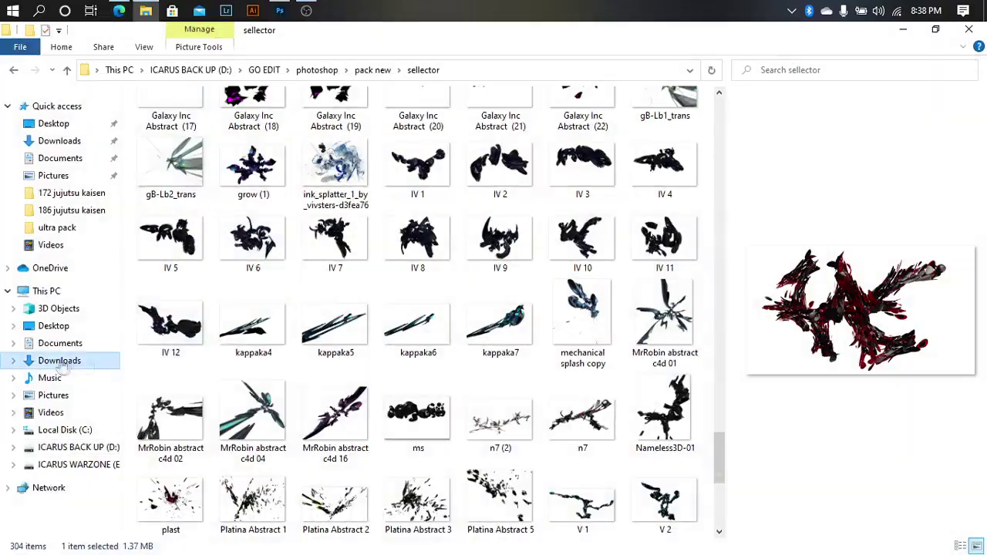
pyautogui.click(60, 360)
pyautogui.click(245, 110)
pyautogui.press('Return')
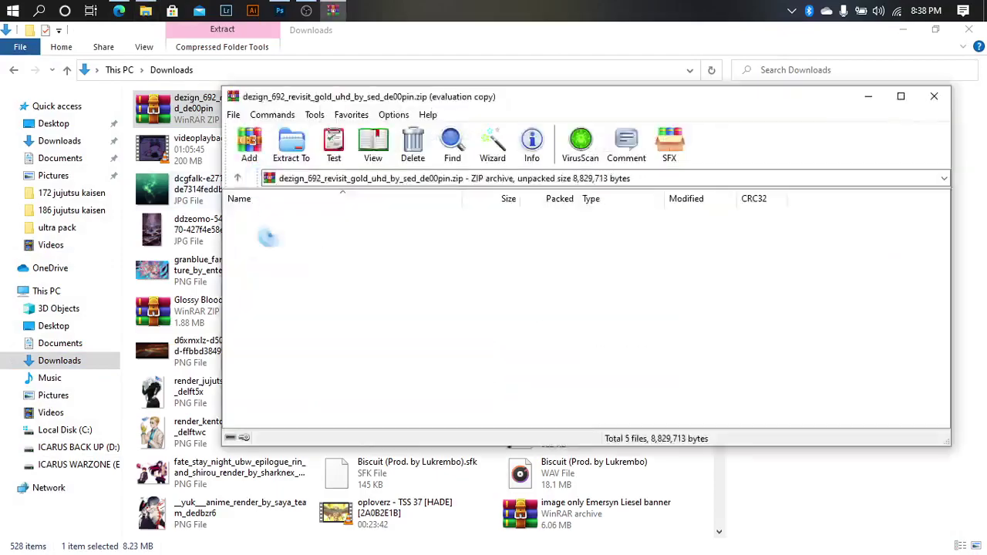
pyautogui.press('Escape')
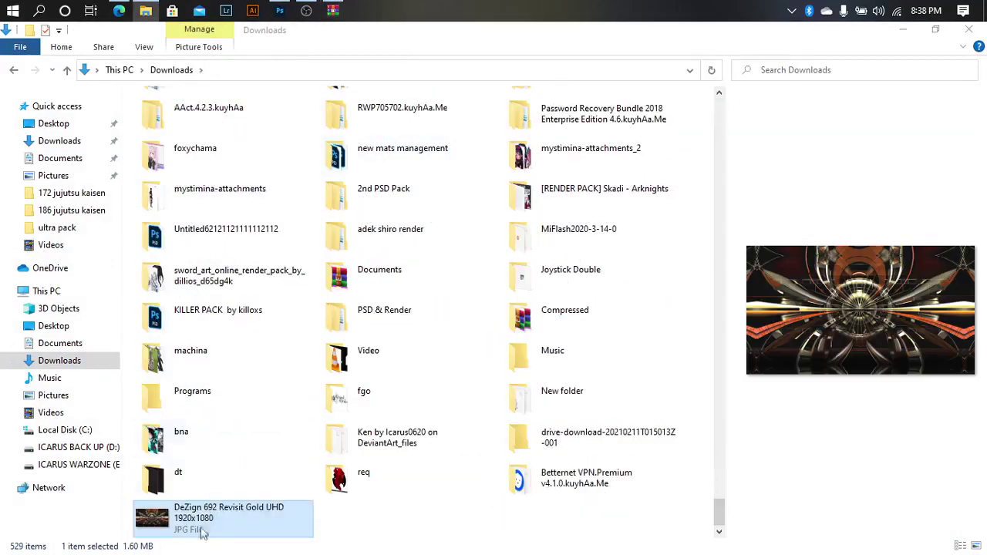
pyautogui.moveTo(328, 23); pyautogui.dragTo(301, 309)
# Place the DeZign image, move its layer above layer 1, and rasterize it.
pyautogui.press('Return')
pyautogui.moveTo(671, 326); pyautogui.dragTo(661, 382)
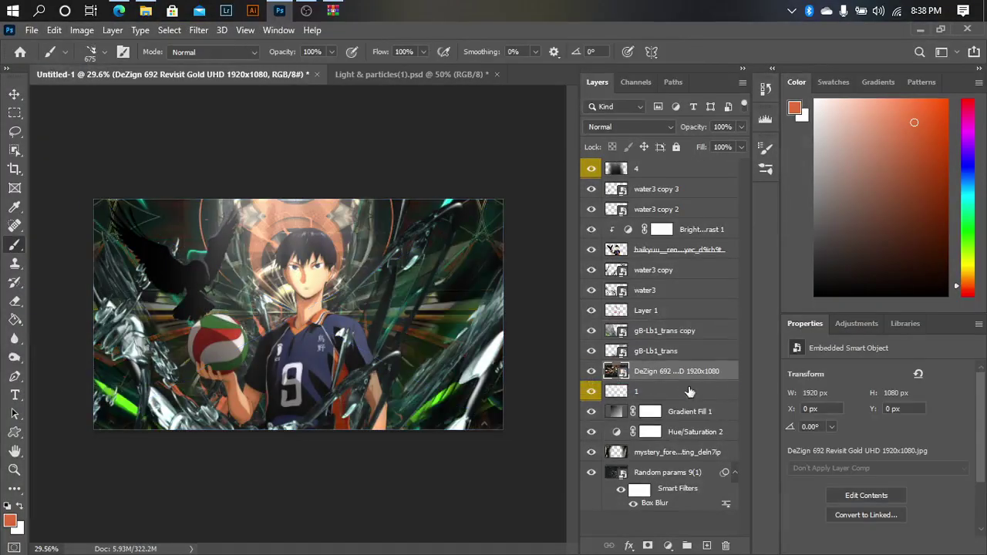
pyautogui.press('e')
pyautogui.press('Return')
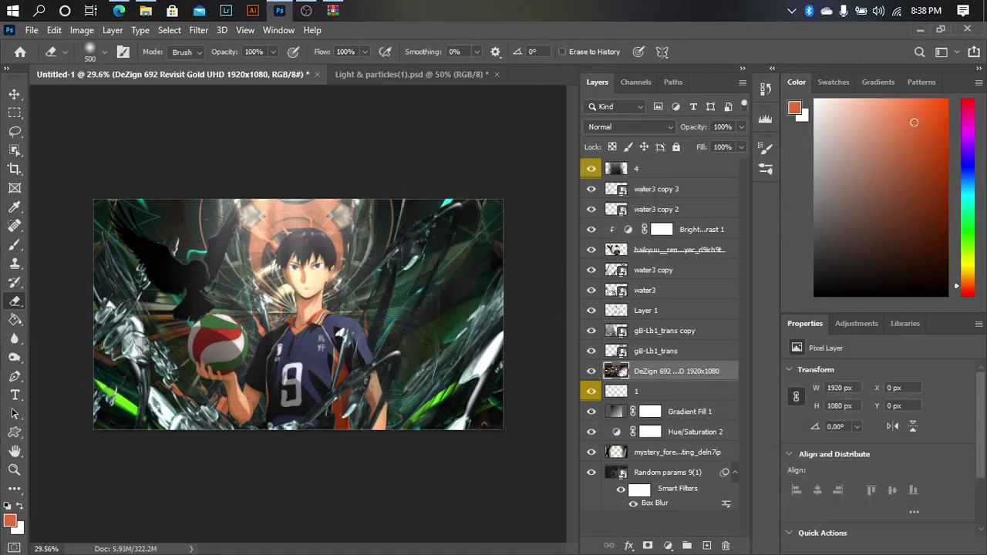
# Add a clipped Brightness/Contrast adjustment with brightness 40 and contrast 100.
pyautogui.click(668, 546)
pyautogui.click(672, 337)
pyautogui.moveTo(878, 412)
pyautogui.mouseDown()
pyautogui.moveTo(919, 415)
pyautogui.moveTo(903, 416)
pyautogui.mouseUp()
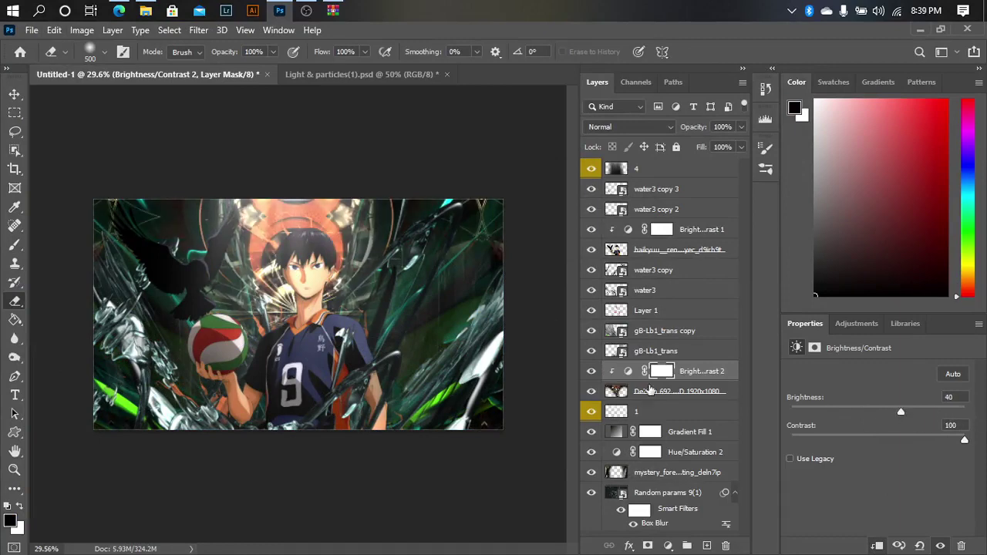
# Add clipped Hue/Saturation adjustments to gB-Lb1_trans and its copy, shifting the hue.
pyautogui.click(655, 351)
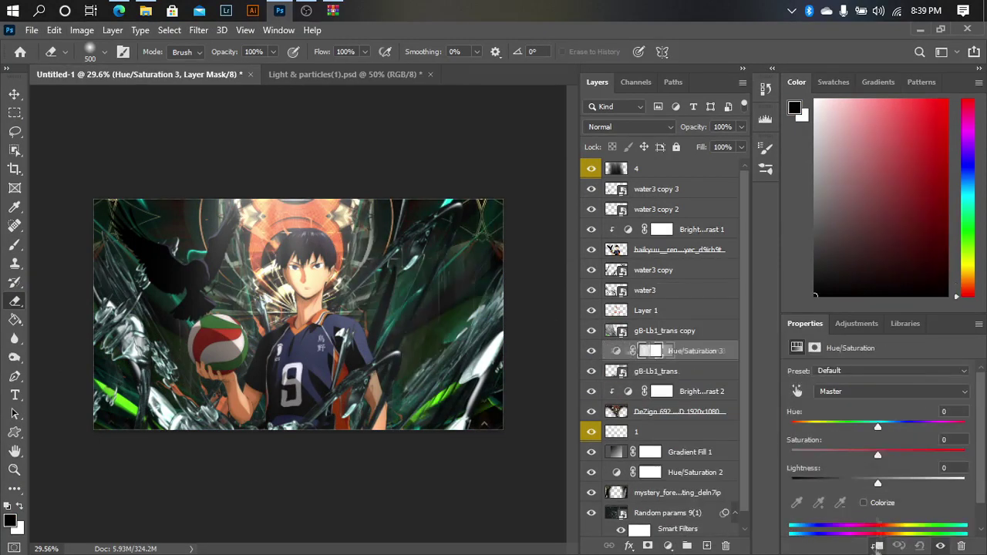
pyautogui.moveTo(878, 431); pyautogui.dragTo(822, 431)
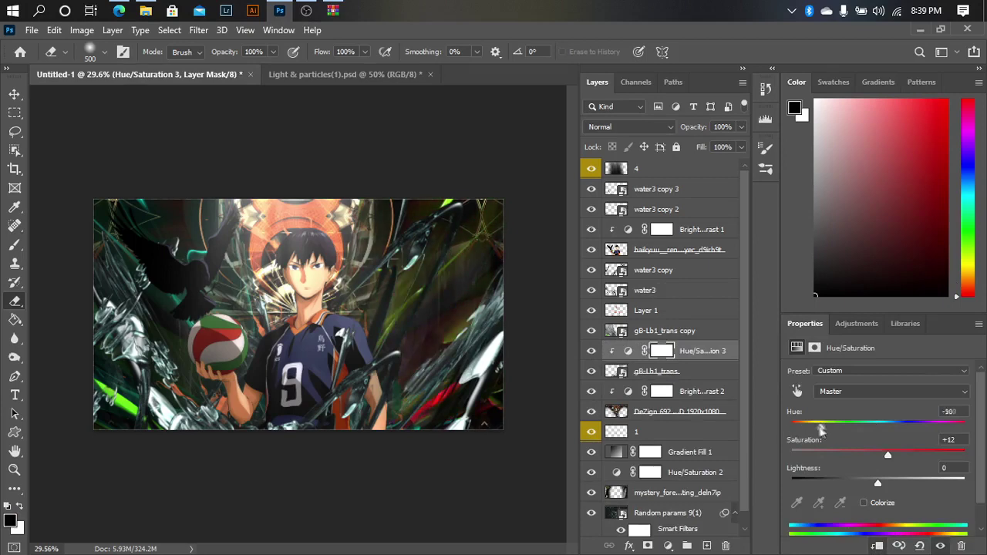
pyautogui.click(670, 340)
pyautogui.click(668, 546)
pyautogui.click(685, 409)
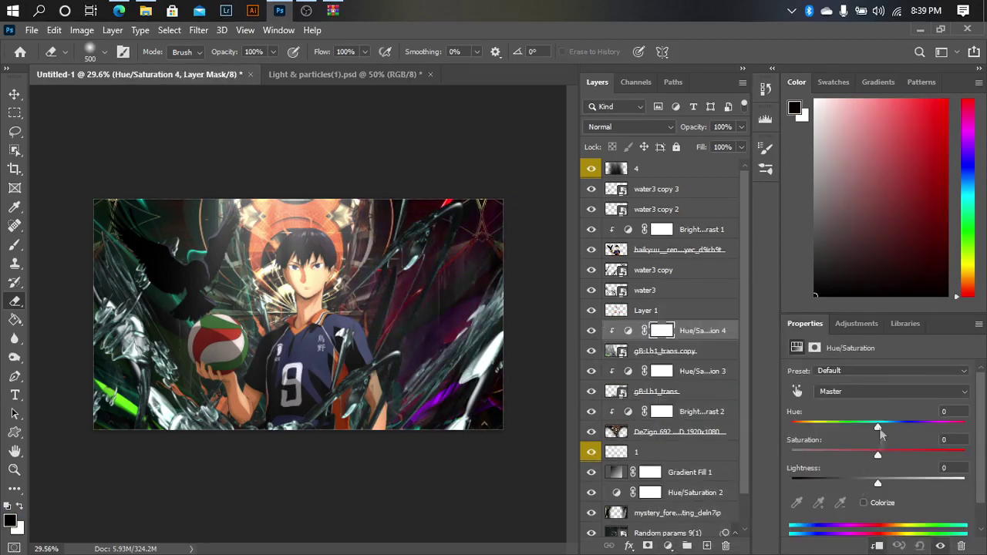
# Colorize the water3 copy gold with Hue/Saturation at hue 41, saturation 56.
pyautogui.click(653, 270)
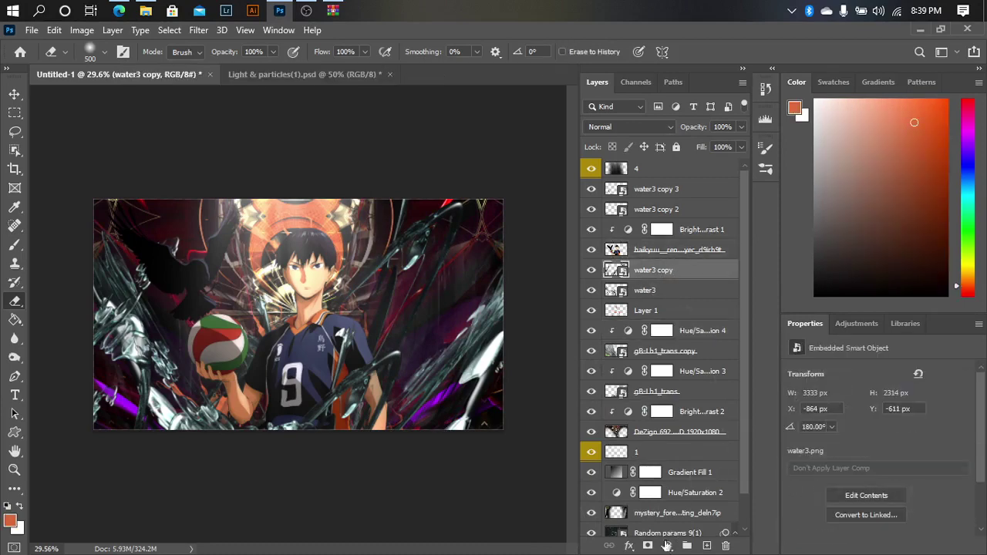
pyautogui.click(668, 545)
pyautogui.click(685, 410)
pyautogui.moveTo(803, 427); pyautogui.dragTo(825, 427)
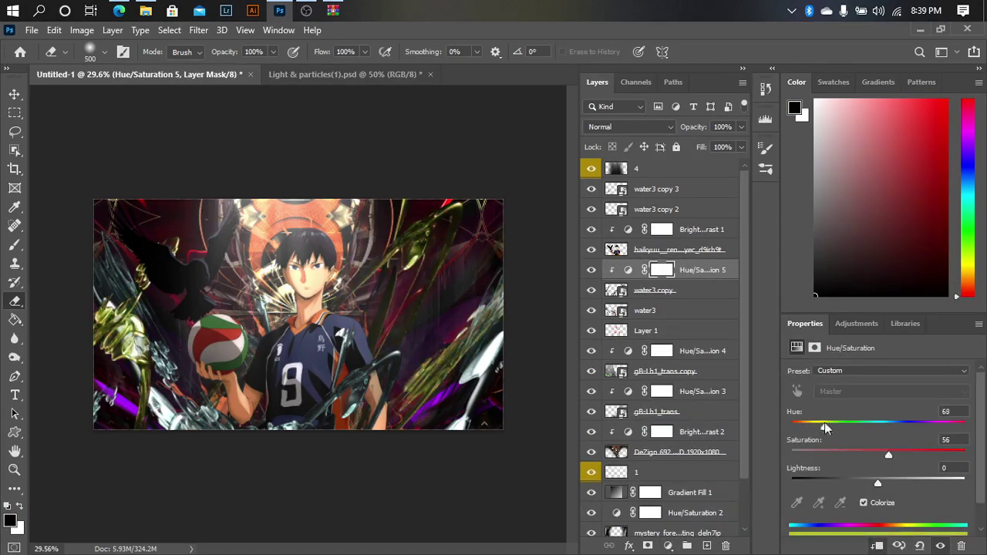
# Copy the gold Hue/Saturation adjustment onto the other water3 layers and clip each copy.
pyautogui.moveTo(690, 270); pyautogui.dragTo(674, 312)
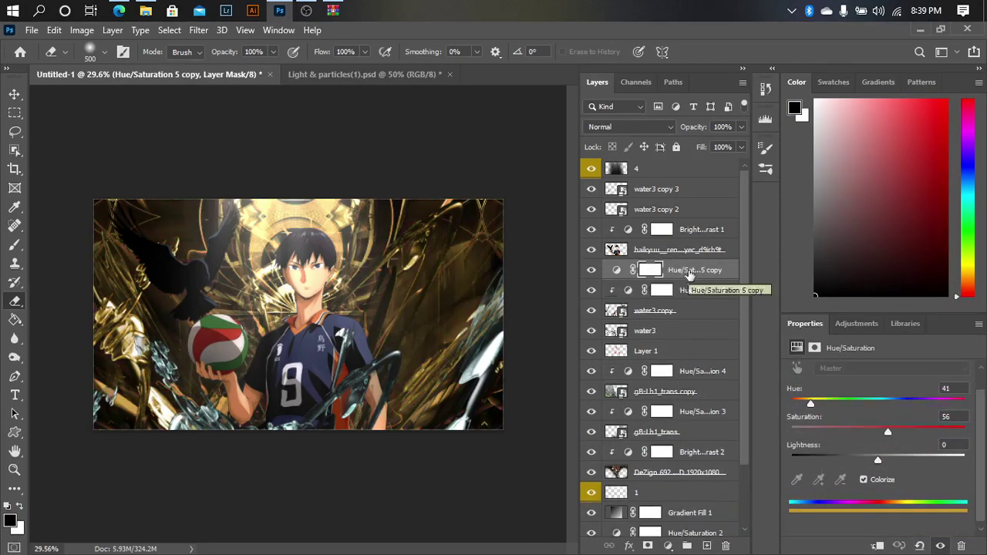
pyautogui.rightClick(673, 312)
pyautogui.click(763, 301)
pyautogui.rightClick(685, 231)
pyautogui.click(771, 301)
pyautogui.rightClick(685, 245)
pyautogui.click(771, 273)
pyautogui.scroll(-5, 682, 339)
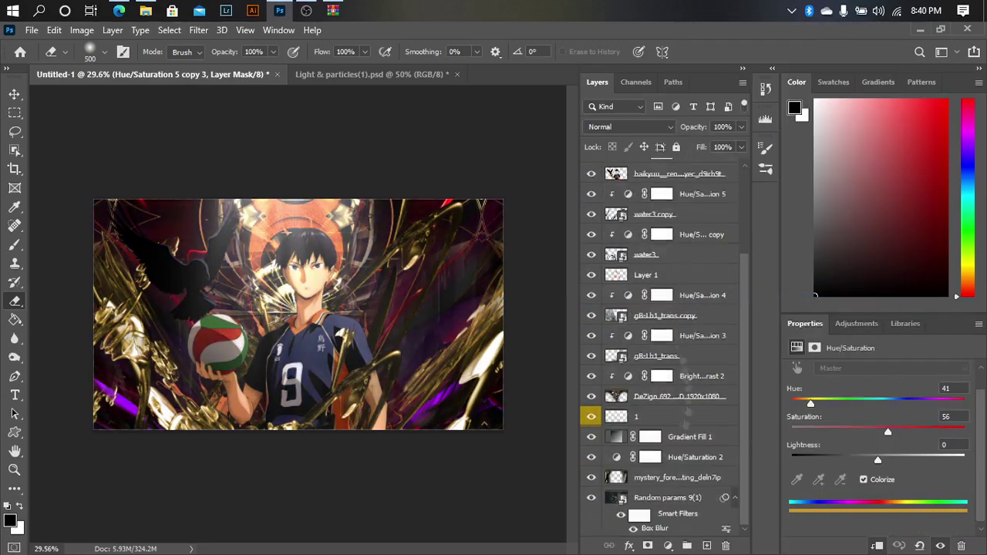
pyautogui.click(639, 339)
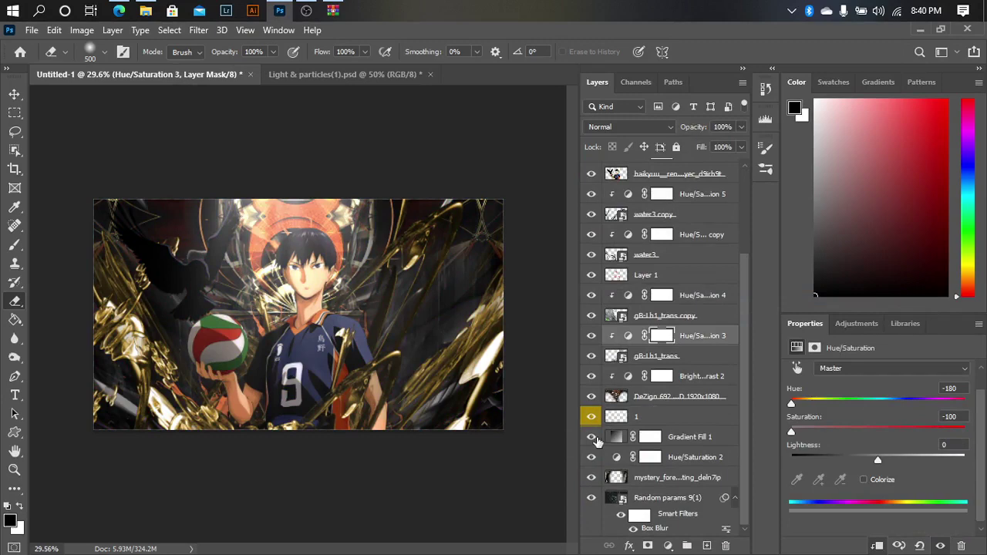
pyautogui.click(663, 397)
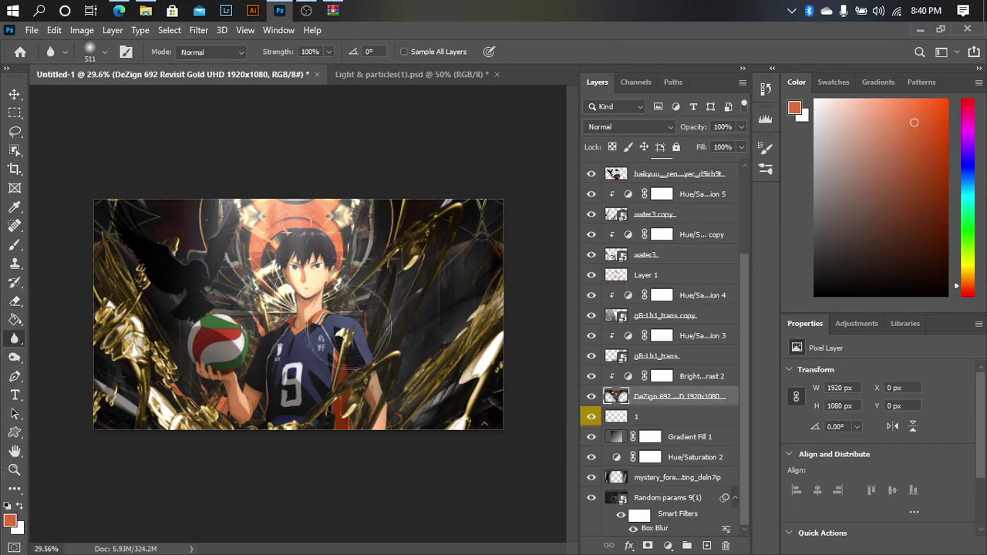
# Add a new Layer 2 clipped to the Kageyama render, with black as paint colour.
pyautogui.scroll(3, 639, 280)
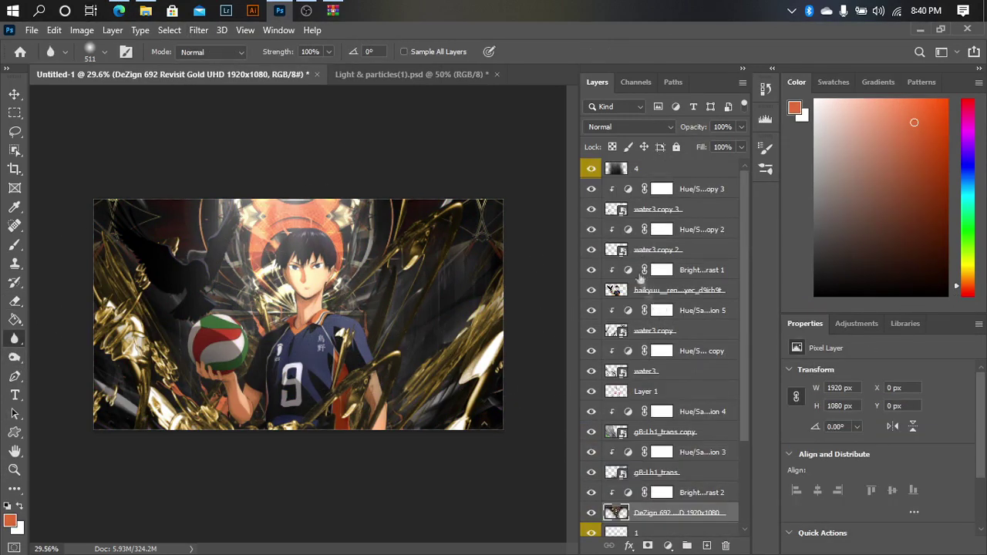
pyautogui.click(671, 291)
pyautogui.hotkey('ctrl', 'shift', 'alt', 'n')
pyautogui.scroll(3, 348, 382)
pyautogui.press('b')
pyautogui.rightClick(388, 301)
pyautogui.press('Escape')
pyautogui.press('d')
# Brush soft black shading at 54% opacity over the character's right and lower-left.
pyautogui.moveTo(504, 413)
pyautogui.mouseDown()
pyautogui.moveTo(502, 331)
pyautogui.moveTo(586, 232)
pyautogui.moveTo(547, 463)
pyautogui.mouseUp()
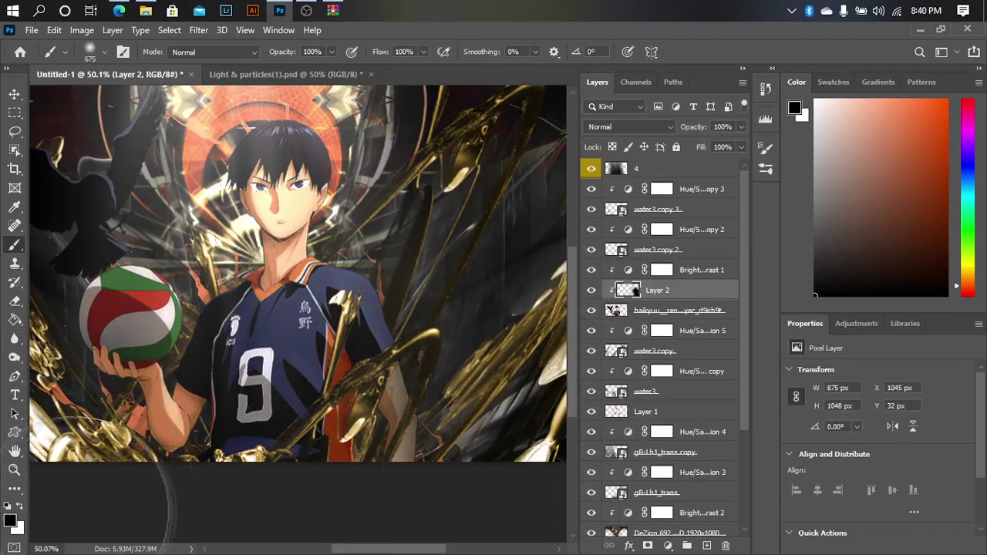
pyautogui.moveTo(97, 502); pyautogui.dragTo(127, 498)
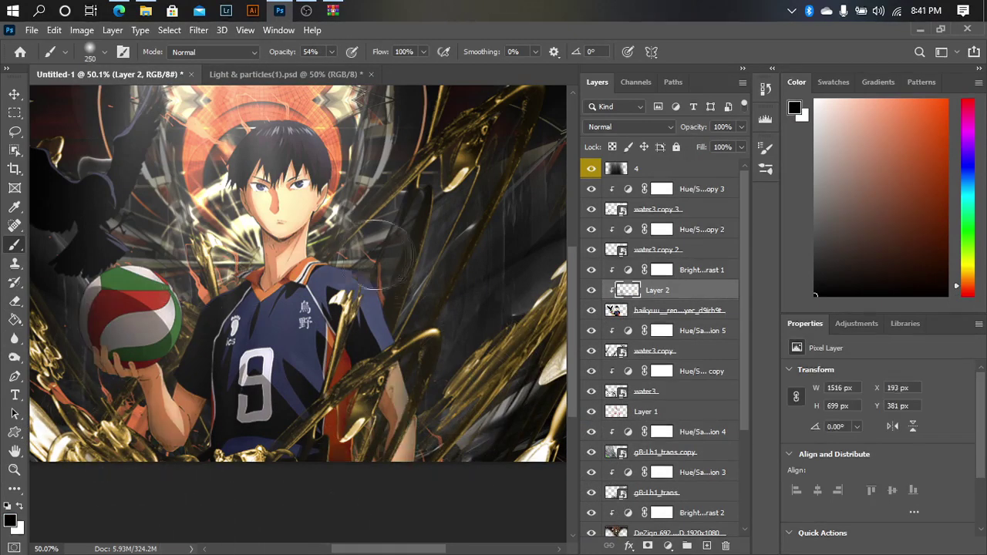
pyautogui.scroll(-2, 540, 345)
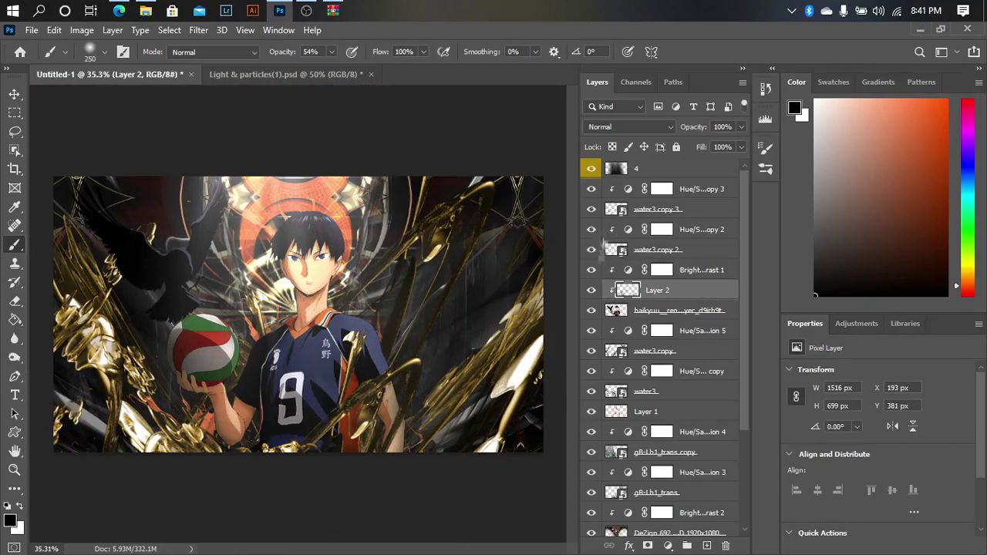
pyautogui.click(637, 351)
# Box Blur water3 copy, copy 2 and copy 3 (radius 3, last one 1 px), then select Layer 1.
pyautogui.click(198, 30)
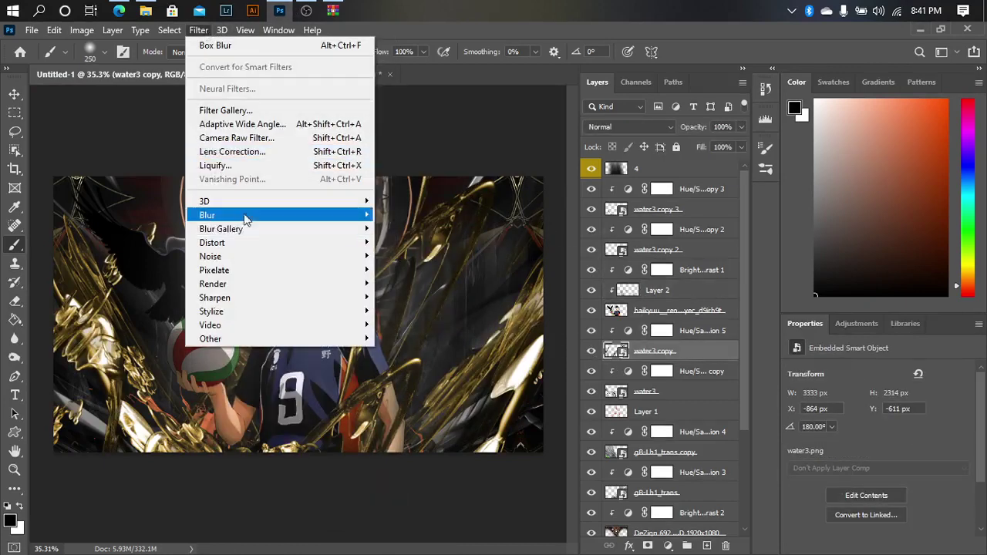
pyautogui.click(417, 264)
pyautogui.click(717, 131)
pyautogui.hotkey('ctrl', 'j')
pyautogui.click(198, 30)
pyautogui.click(417, 265)
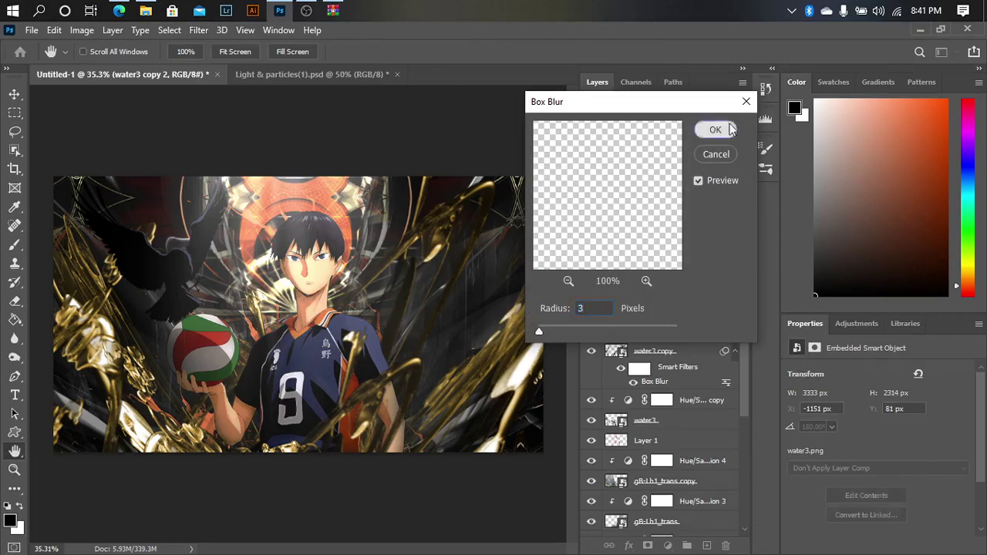
pyautogui.click(730, 129)
pyautogui.hotkey('ctrl', 'j')
pyautogui.click(198, 30)
pyautogui.click(417, 265)
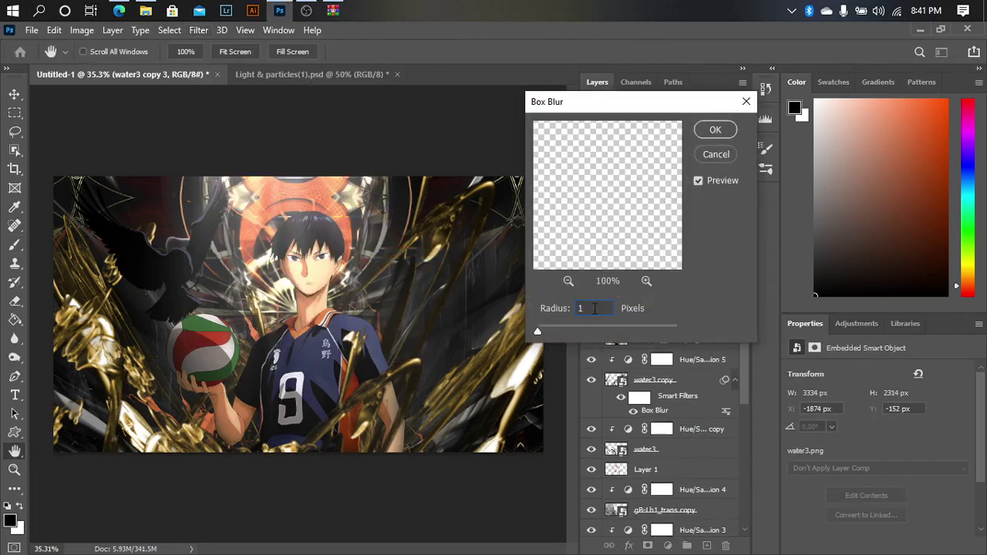
pyautogui.click(718, 129)
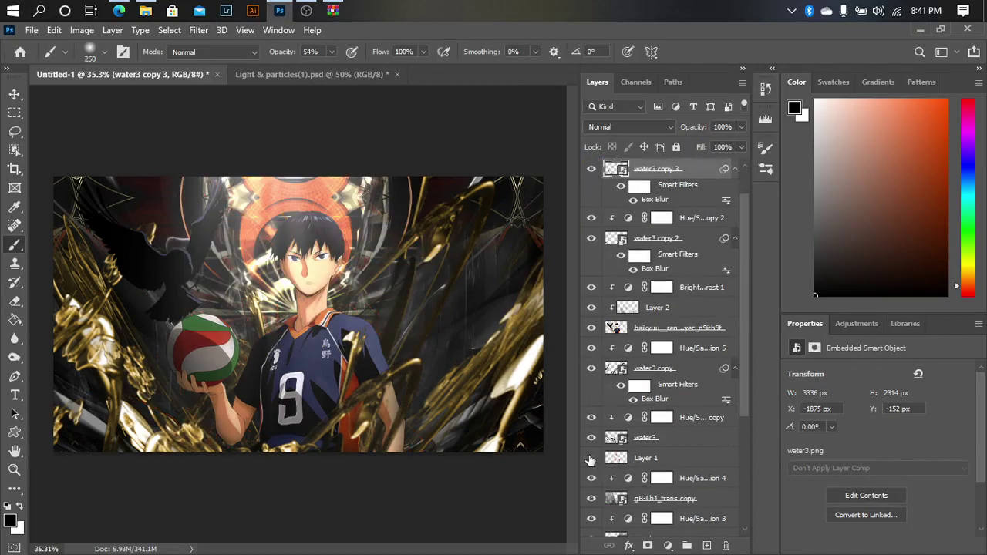
pyautogui.click(687, 462)
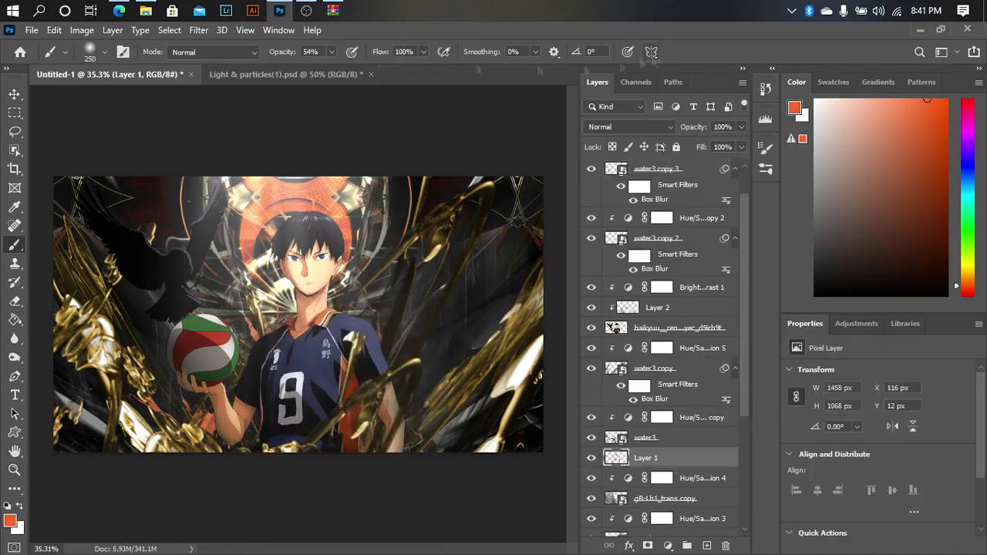
# Paint orange splatter near the character's hand with a streaky splatter tip angled 58°.
pyautogui.press('F5')
pyautogui.click(678, 222)
pyautogui.scroll(-1, 679, 216)
pyautogui.click(700, 203)
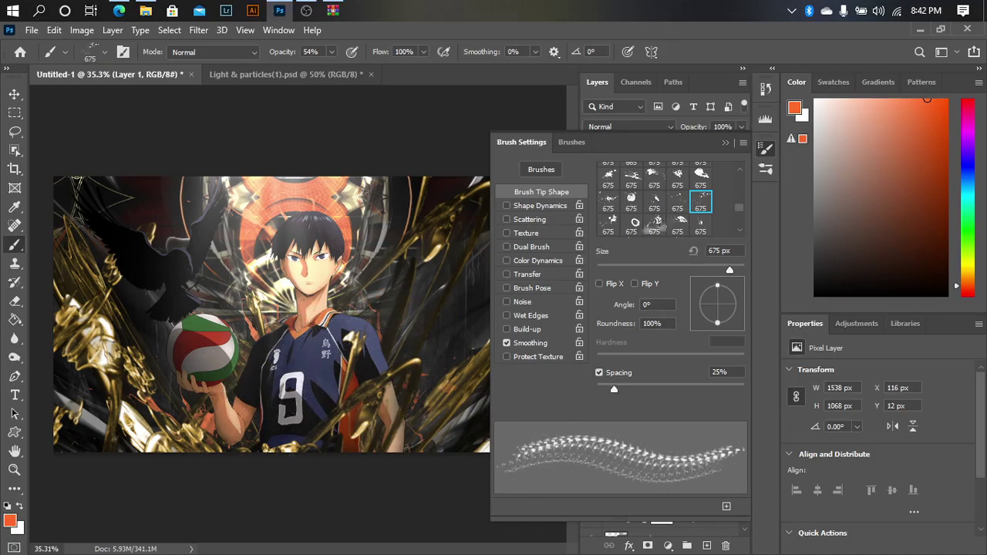
pyautogui.click(609, 203)
pyautogui.scroll(-1, 679, 208)
pyautogui.click(700, 213)
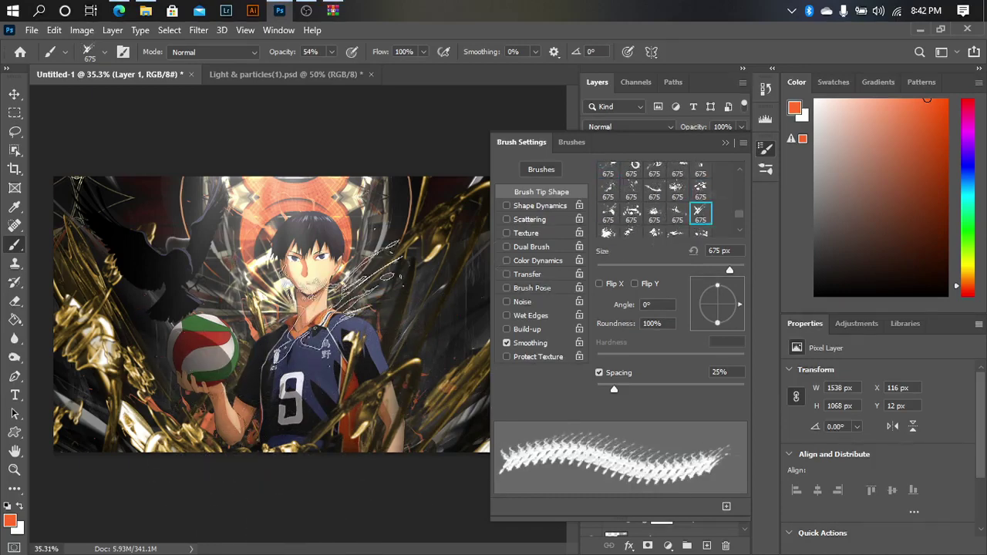
pyautogui.hotkey('shift', 'Left')
pyautogui.hotkey('shift', 'Left')
pyautogui.hotkey('shift', 'Left')
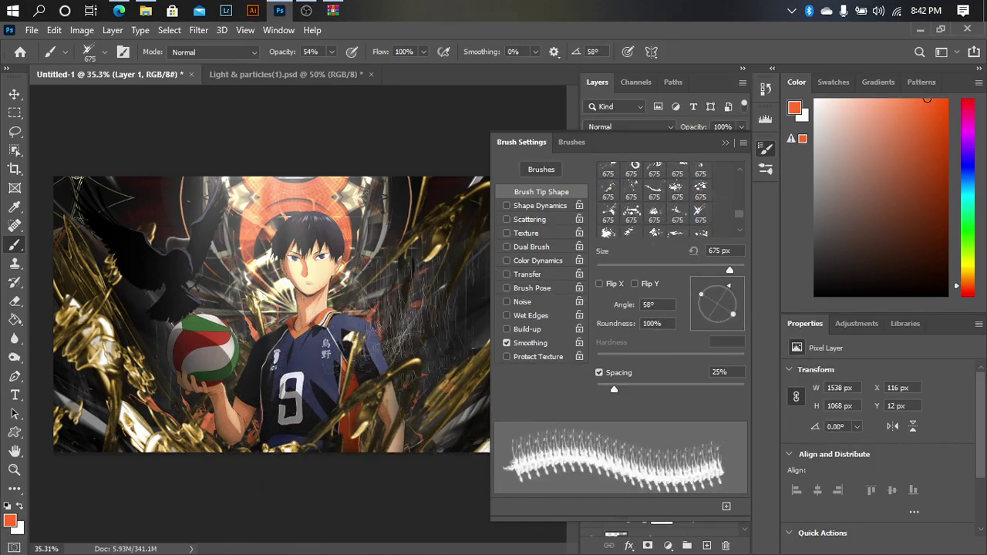
pyautogui.click(262, 409)
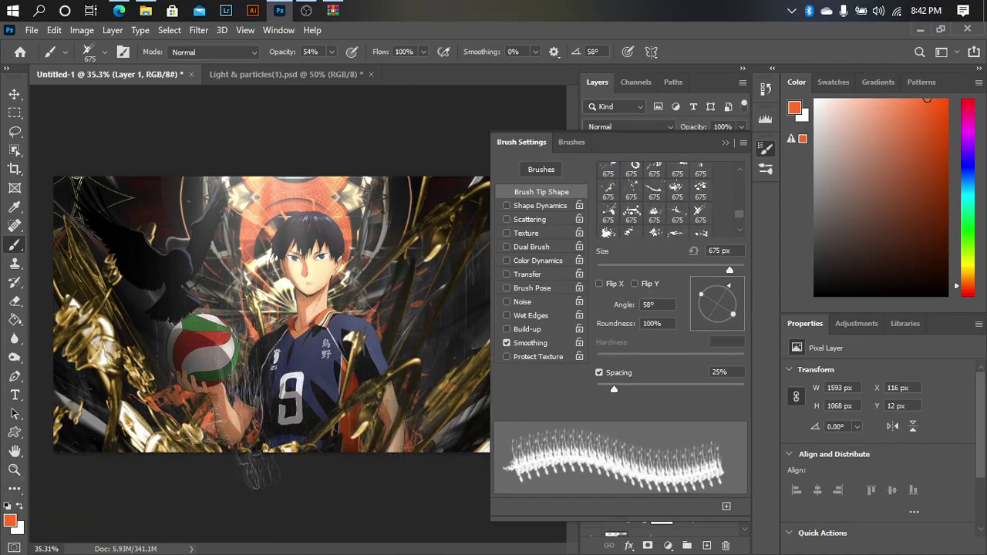
# Add a Levels adjustment clipped to Layer 1 with midtones at 0.51.
pyautogui.click(725, 144)
pyautogui.rightClick(654, 458)
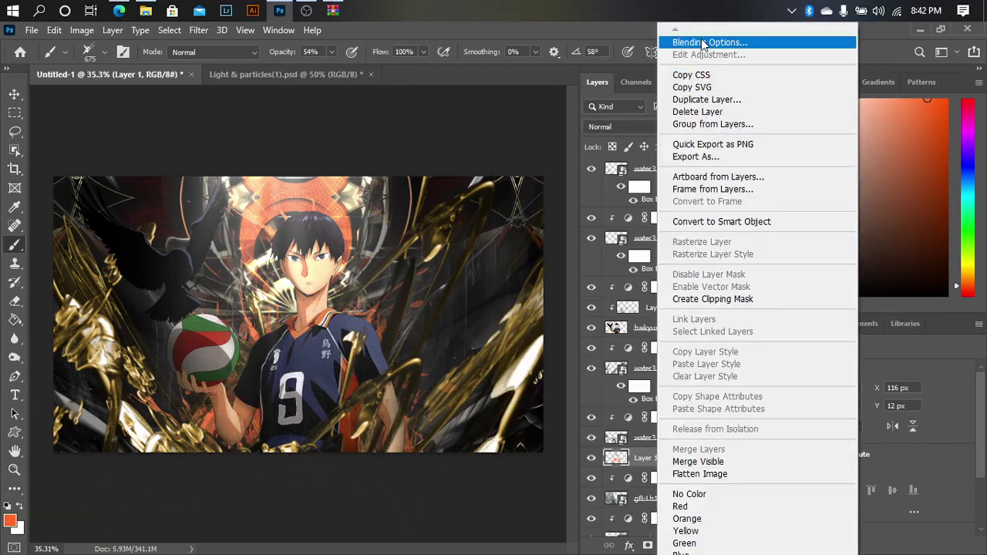
pyautogui.press('Escape')
pyautogui.hotkey('ctrl', 'alt', 'l')
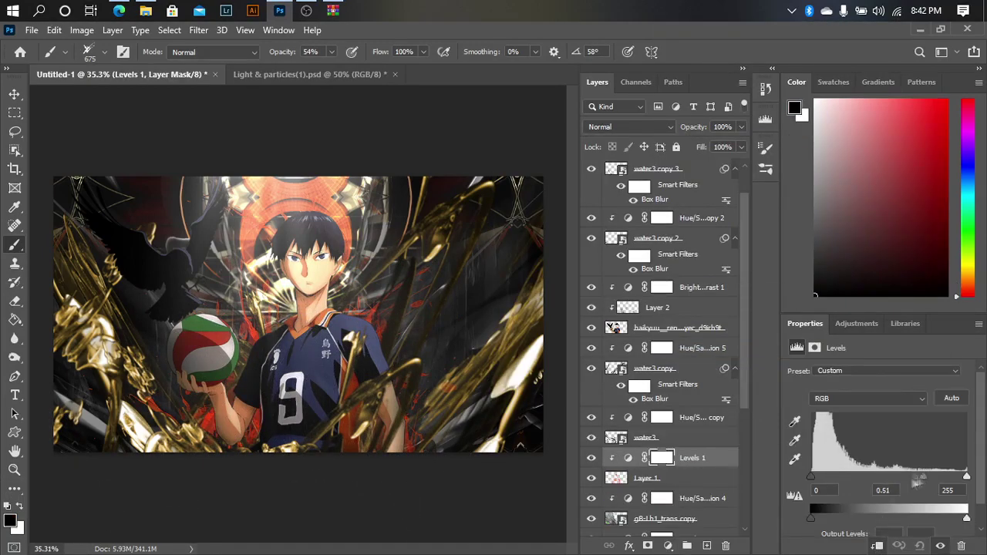
pyautogui.scroll(5, 655, 309)
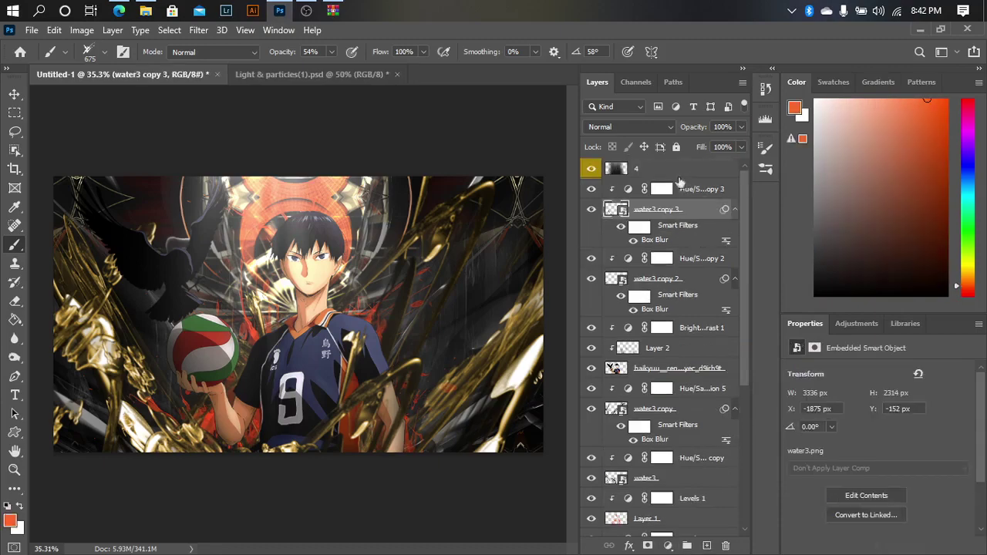
# Add a reversed gradient fill layer whose dark stop colour is #171717.
pyautogui.click(679, 189)
pyautogui.click(668, 545)
pyautogui.click(679, 300)
pyautogui.click(643, 368)
pyautogui.click(662, 275)
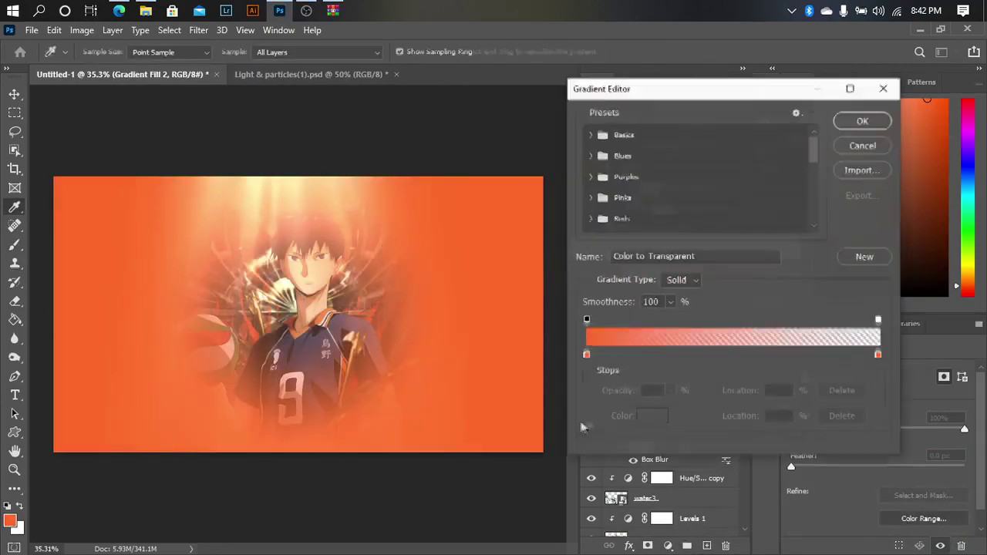
pyautogui.doubleClick(587, 355)
pyautogui.click(613, 394)
pyautogui.click(932, 206)
pyautogui.doubleClick(880, 354)
pyautogui.write('171717')
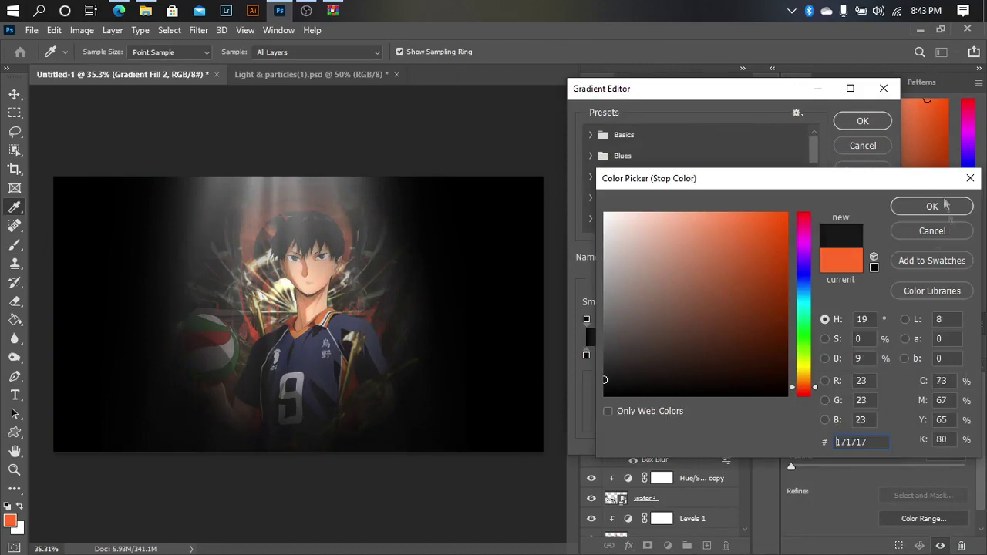
pyautogui.press('Return')
pyautogui.click(863, 121)
# Make the gradient fill Radial at 352% scale, then return to the DeviantArt favourites page.
pyautogui.click(657, 349)
pyautogui.moveTo(674, 369); pyautogui.dragTo(685, 369)
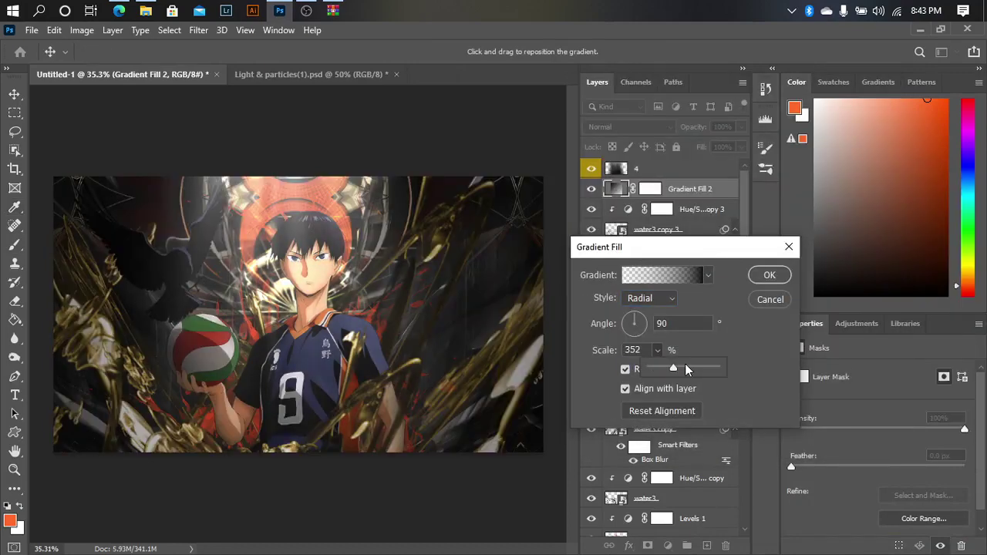
pyautogui.click(769, 275)
pyautogui.press('b')
pyautogui.scroll(-3, 664, 347)
pyautogui.click(652, 330)
pyautogui.click(146, 10)
pyautogui.click(123, 33)
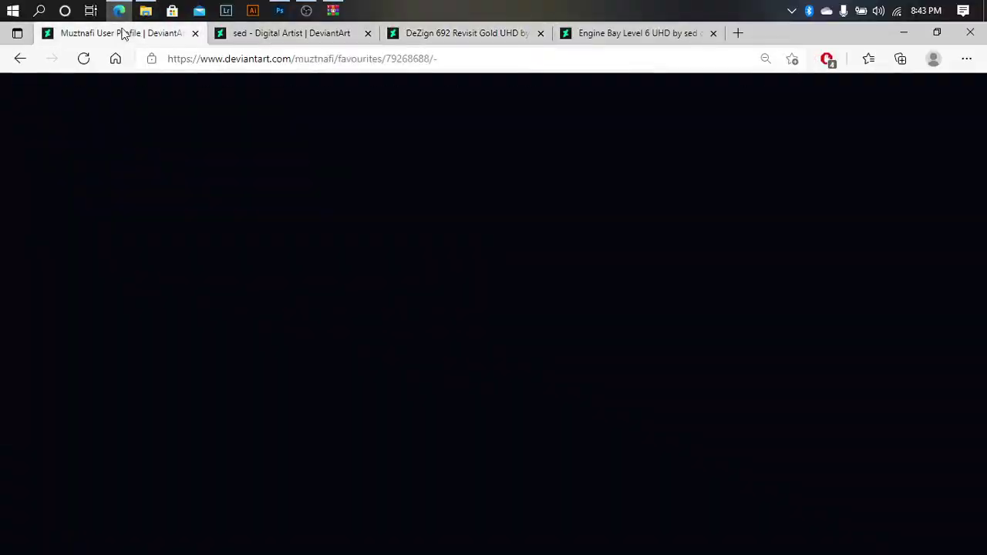
# Scroll the favourites up to Light Blur 16 and open it in a new tab.
pyautogui.scroll(3, 0, 414)
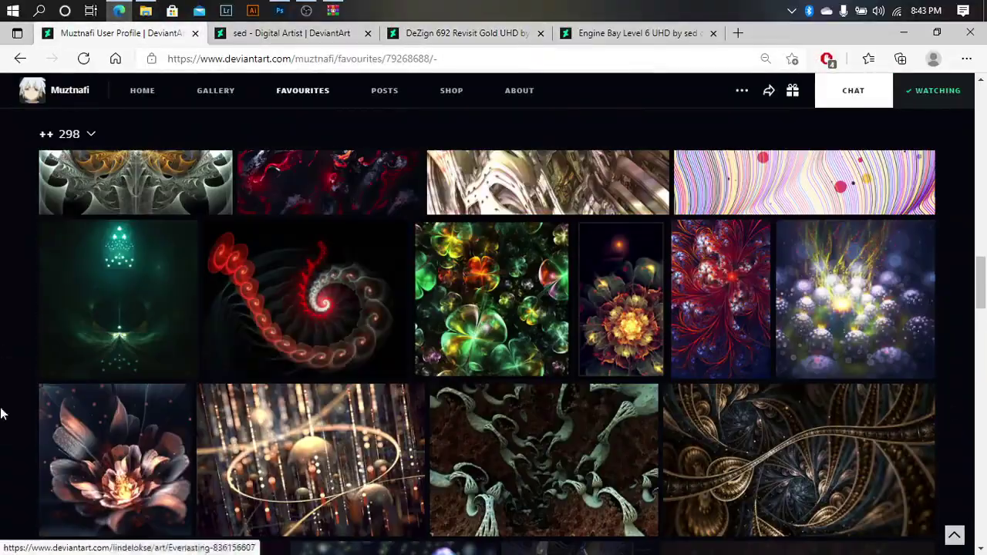
pyautogui.scroll(3, 19, 375)
pyautogui.scroll(3, 20, 379)
pyautogui.scroll(3, 20, 379)
pyautogui.scroll(3, 243, 286)
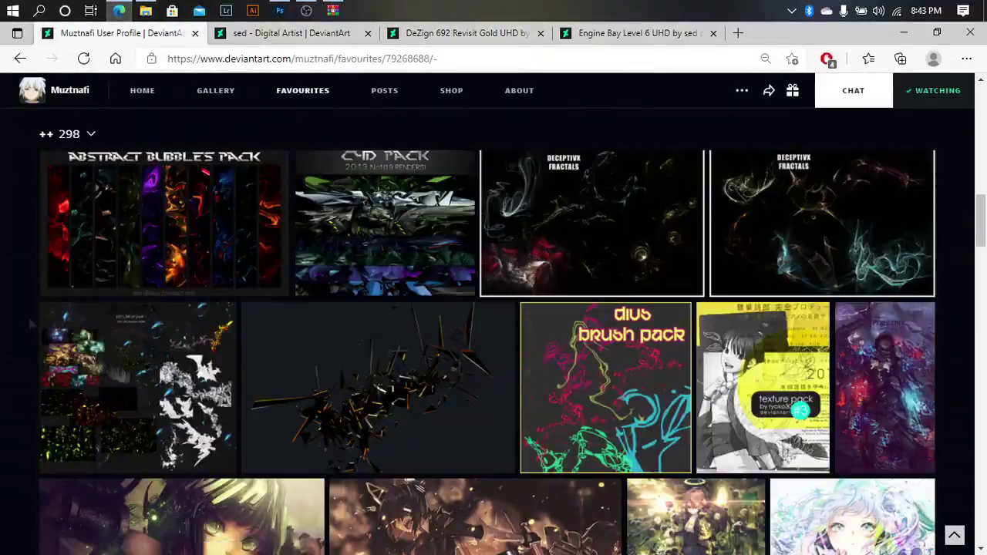
pyautogui.scroll(3, 31, 324)
pyautogui.scroll(2, 4, 342)
pyautogui.scroll(2, 965, 370)
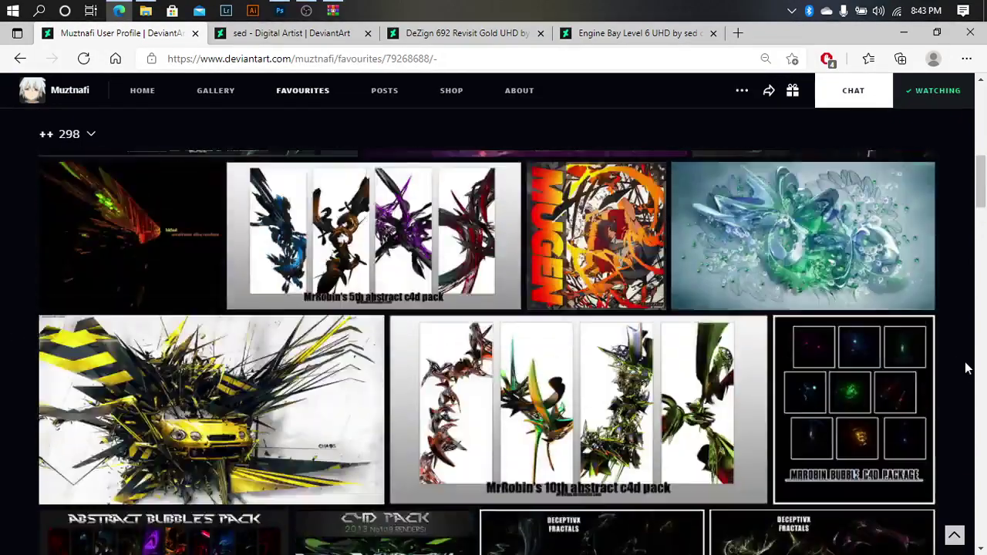
pyautogui.scroll(2, 965, 370)
pyautogui.rightClick(579, 150)
pyautogui.click(625, 167)
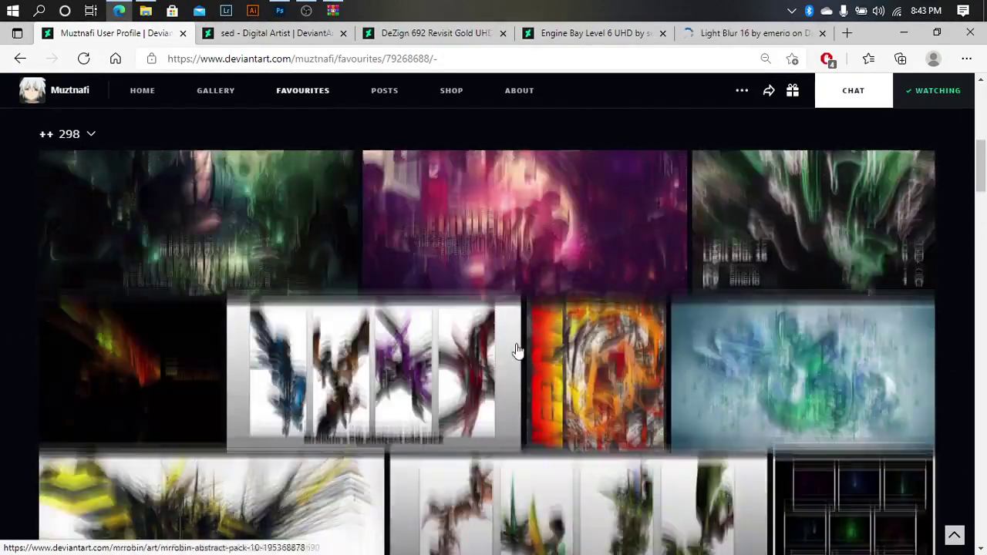
# Download the Light Blur 16 texture from its page.
pyautogui.scroll(3, 518, 351)
pyautogui.click(752, 33)
pyautogui.click(584, 470)
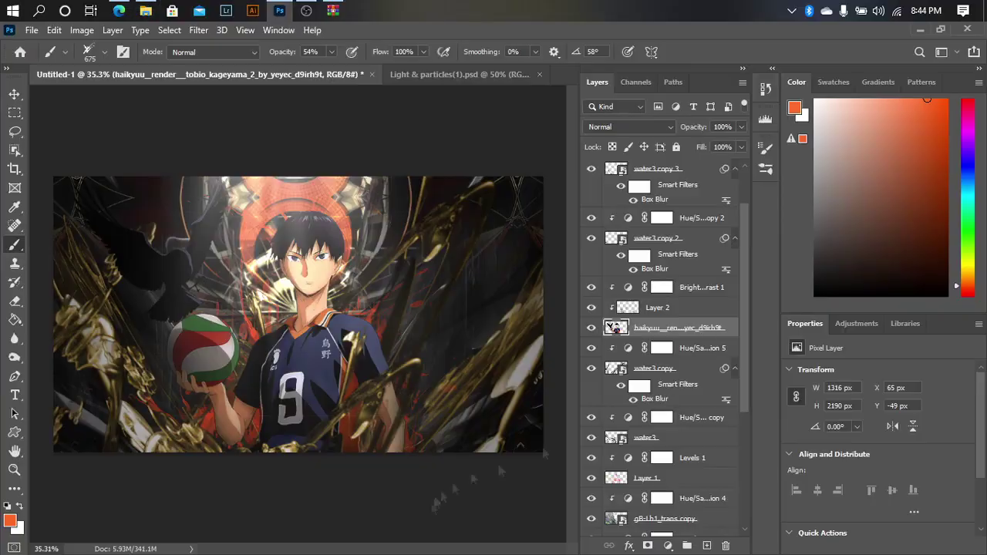
# Place the Light Blur image into the banner, clipped to the layer below in Lighten mode.
pyautogui.moveTo(281, 10); pyautogui.dragTo(308, 308)
pyautogui.press('Return')
pyautogui.rightClick(679, 348)
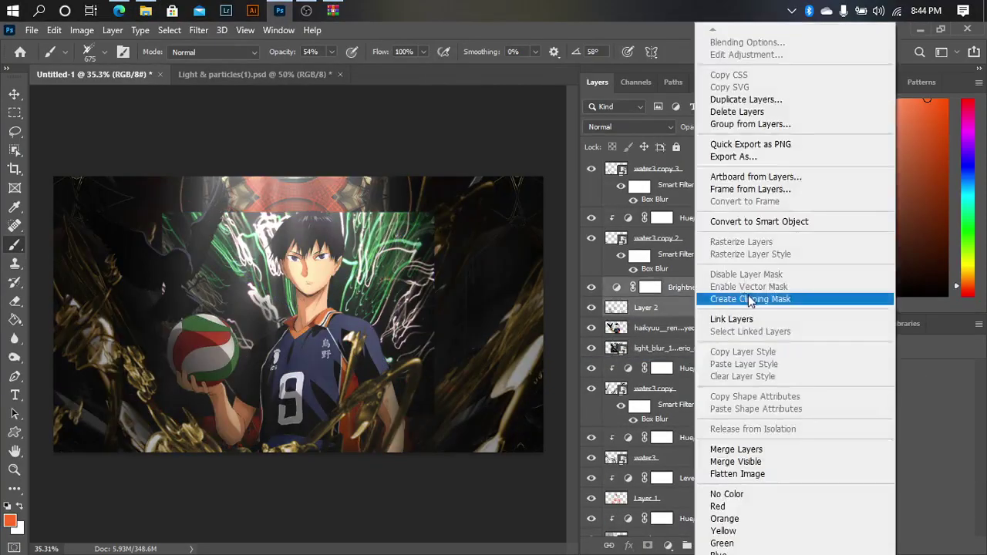
pyautogui.click(748, 299)
pyautogui.click(628, 126)
pyautogui.click(603, 231)
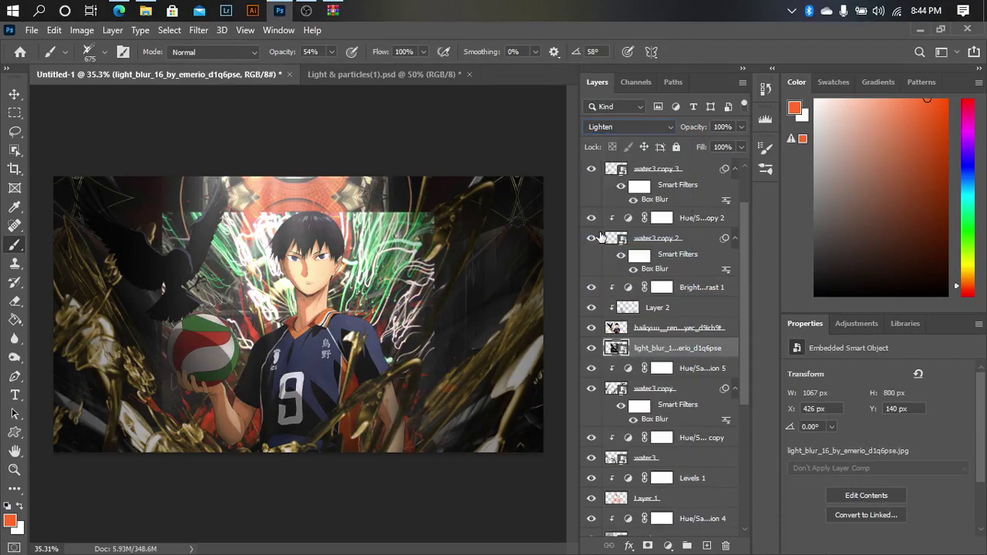
# Enlarge the light blur image so it covers the banner.
pyautogui.hotkey('ctrl', 't')
pyautogui.moveTo(169, 324); pyautogui.dragTo(199, 337)
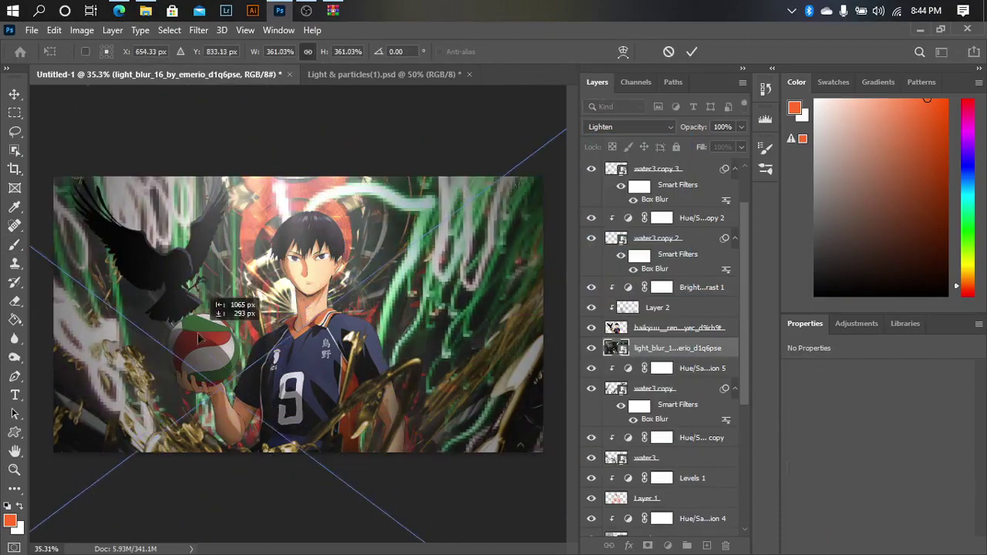
pyautogui.press('Return')
pyautogui.press('b')
# Add a Hue/Saturation adjustment above the light blur, lowering its saturation.
pyautogui.click(668, 546)
pyautogui.click(695, 432)
pyautogui.moveTo(878, 455); pyautogui.dragTo(791, 455)
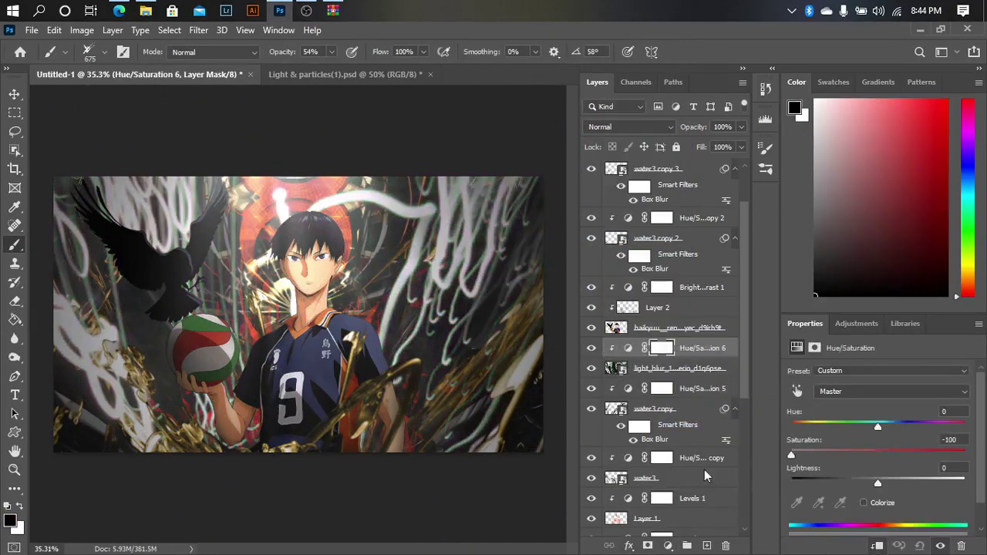
pyautogui.moveTo(878, 483)
pyautogui.mouseDown()
pyautogui.moveTo(861, 485)
pyautogui.moveTo(881, 483)
pyautogui.mouseUp()
# Move the light blur and its adjustment below the water3 layer.
pyautogui.click(678, 368)
pyautogui.press('e')
pyautogui.click(538, 248)
pyautogui.click(694, 348)
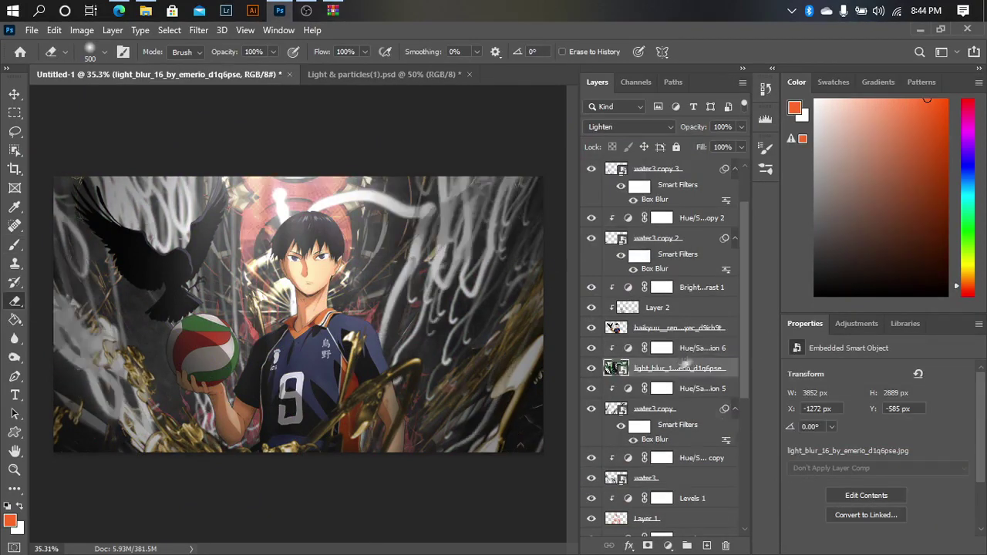
pyautogui.moveTo(679, 368); pyautogui.dragTo(732, 480)
# Set Hue/Saturation 6 to Hue -96 and Saturation -22, then switch to Downloads.
pyautogui.click(622, 477)
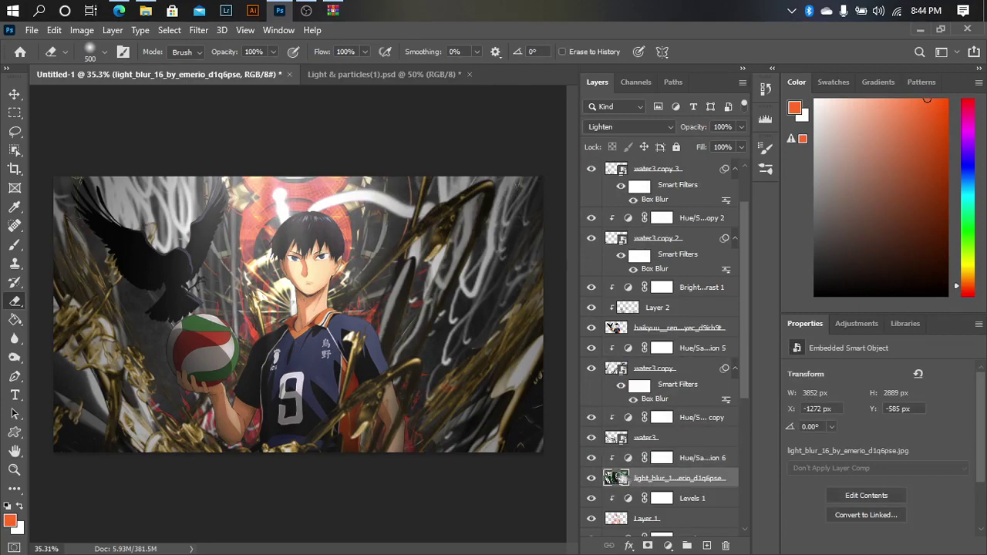
pyautogui.click(627, 458)
pyautogui.click(622, 478)
pyautogui.click(626, 458)
pyautogui.moveTo(878, 425); pyautogui.dragTo(806, 429)
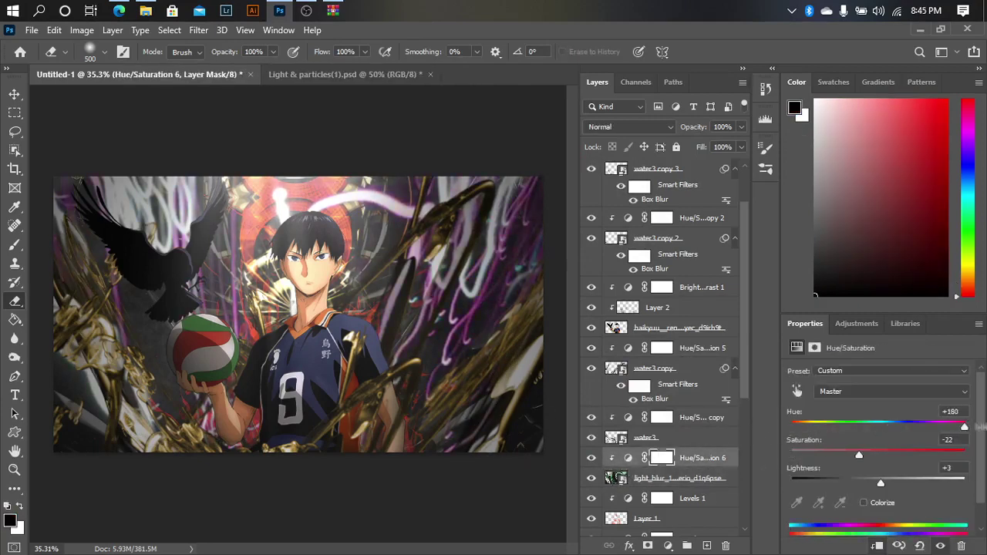
pyautogui.moveTo(887, 423); pyautogui.dragTo(862, 429)
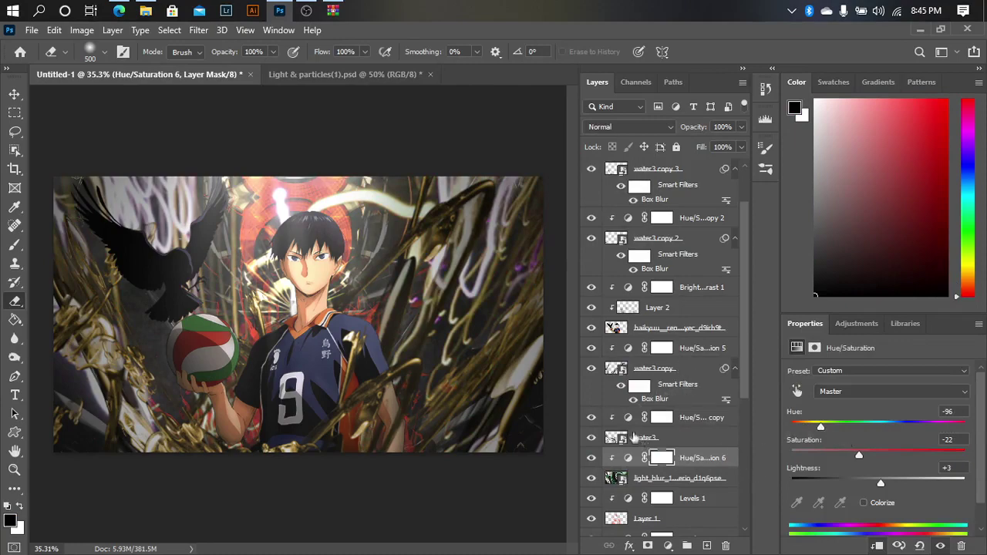
pyautogui.hotkey('alt', 'Tab')
pyautogui.click(571, 230)
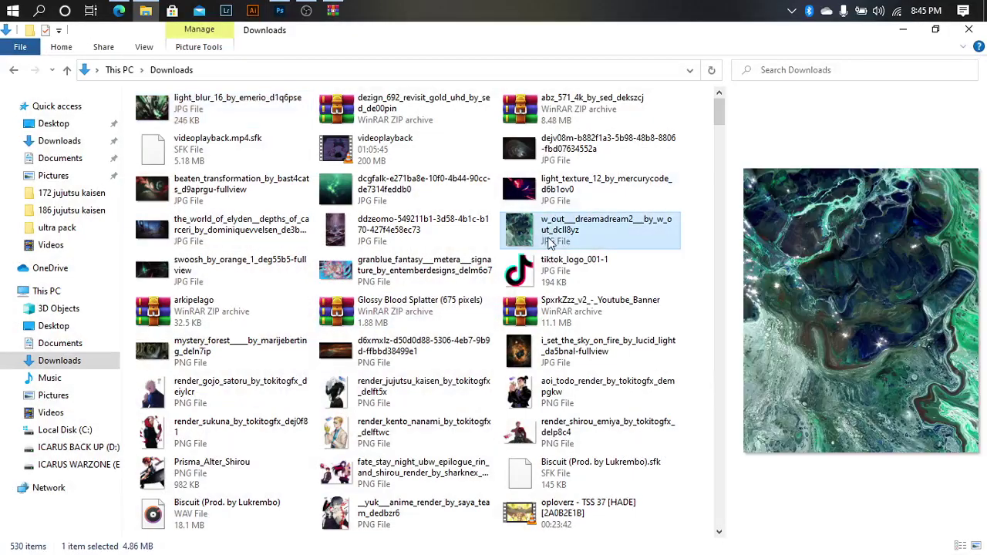
# Place the dejv08m swirling texture in Lighten mode just below the player render.
pyautogui.click(567, 158)
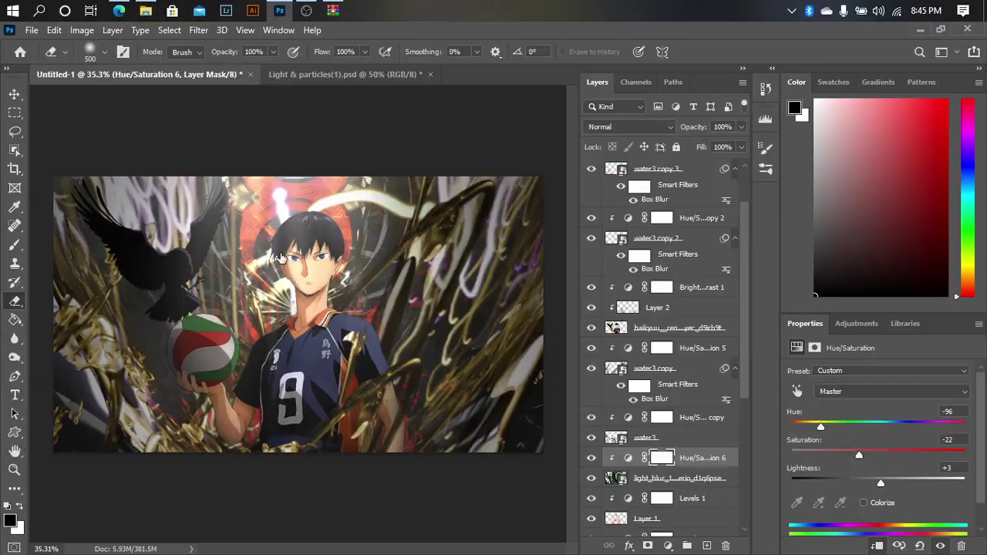
pyautogui.moveTo(597, 154); pyautogui.dragTo(293, 309)
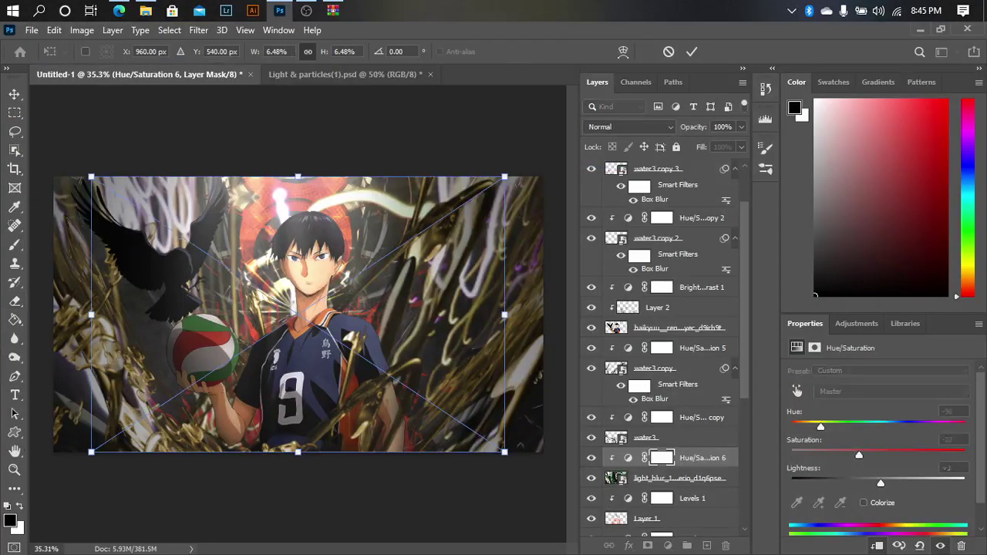
pyautogui.press('Return')
pyautogui.click(629, 127)
pyautogui.click(617, 236)
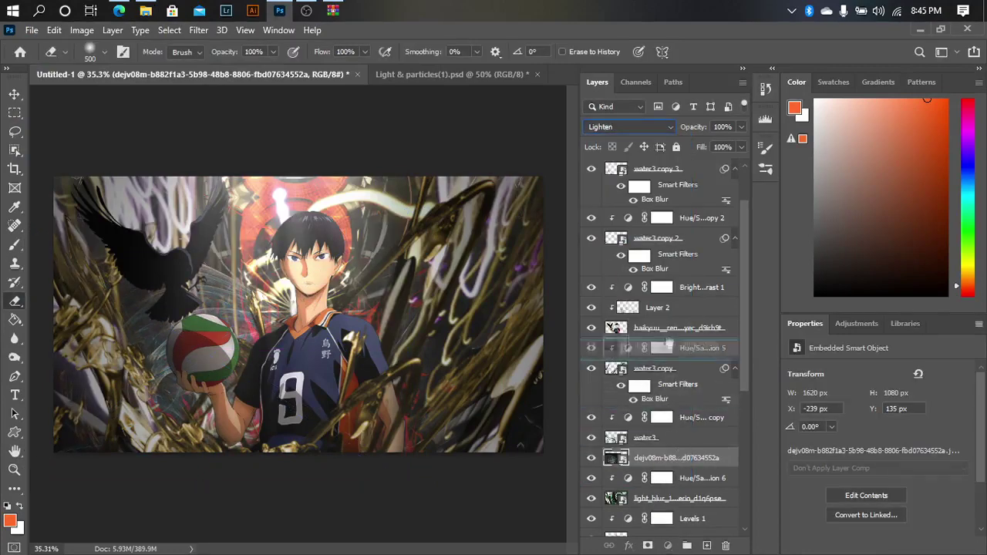
pyautogui.moveTo(641, 458); pyautogui.dragTo(647, 346)
# Add a clipped Brightness/Contrast adjustment raising the texture's brightness to 95.
pyautogui.click(668, 545)
pyautogui.click(695, 343)
pyautogui.click(877, 546)
pyautogui.moveTo(878, 412); pyautogui.dragTo(933, 409)
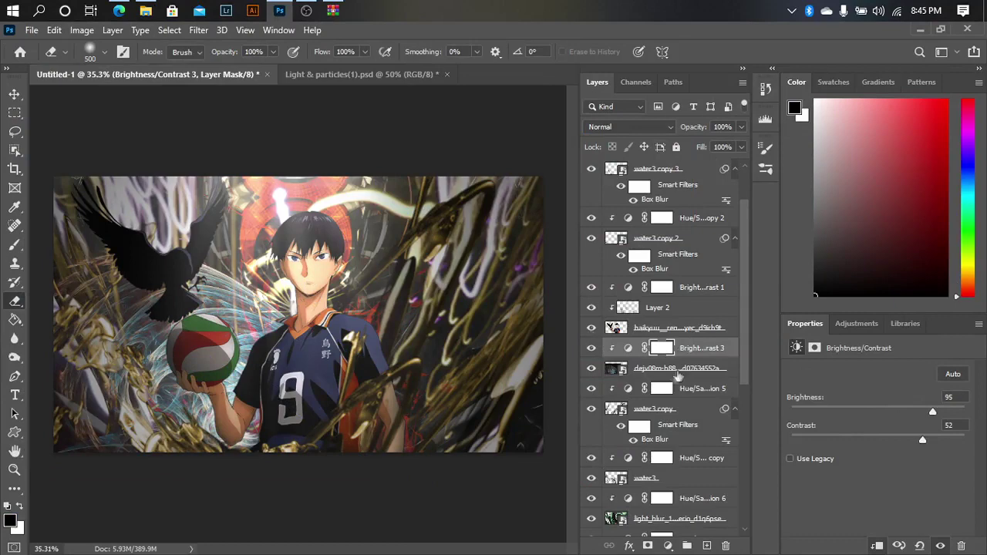
# Duplicate the swirling texture and reorder the copy with its brightness adjustment.
pyautogui.click(675, 371)
pyautogui.hotkey('ctrl', 'j')
pyautogui.hotkey('ctrl', 't')
pyautogui.press('Return')
pyautogui.press('z')
pyautogui.moveTo(689, 368); pyautogui.dragTo(689, 348)
# Flip the texture copy horizontally, rotating it and shifting it right.
pyautogui.hotkey('ctrl', 't')
pyautogui.rightClick(290, 343)
pyautogui.click(332, 301)
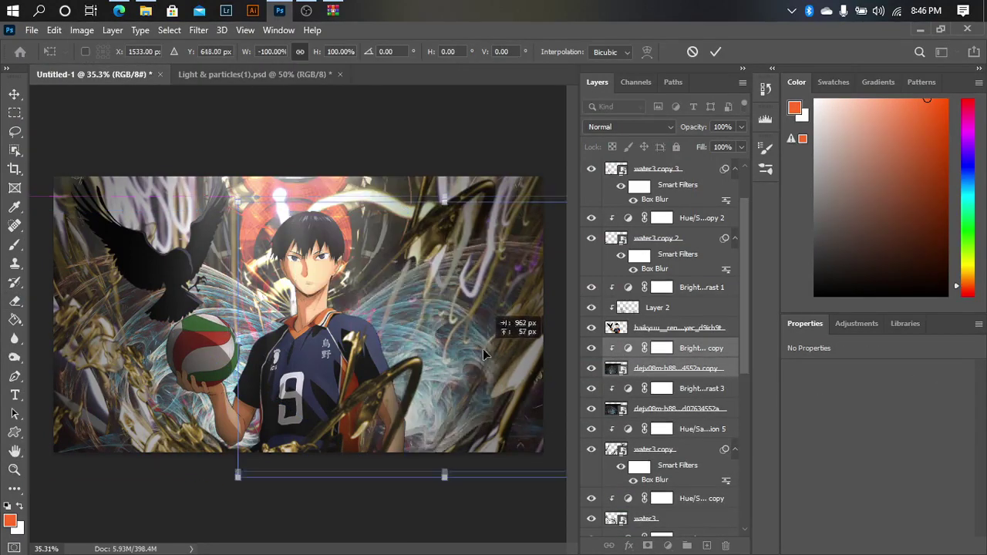
pyautogui.moveTo(483, 356); pyautogui.dragTo(466, 338)
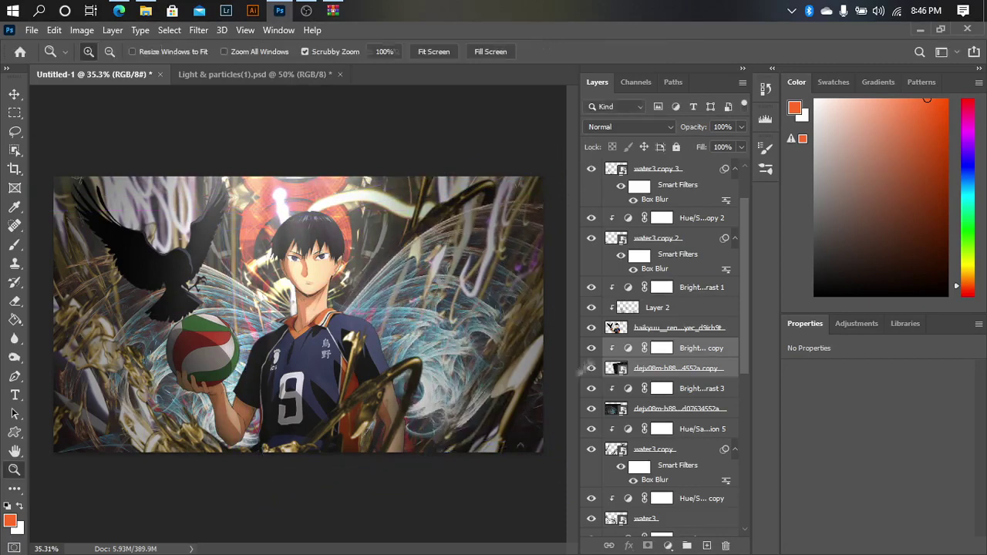
pyautogui.press('Return')
# Tilt the original texture and its brightness adjustment about 8 degrees.
pyautogui.click(679, 409)
pyautogui.keyDown('shift'); pyautogui.click(679, 389); pyautogui.keyUp('shift')
pyautogui.hotkey('ctrl', 't')
pyautogui.moveTo(417, 494); pyautogui.dragTo(386, 513)
pyautogui.press('Return')
pyautogui.click(679, 409)
# Add Hue/Saturation adjustments to both the original and the mirrored textures.
pyautogui.click(668, 545)
pyautogui.click(685, 404)
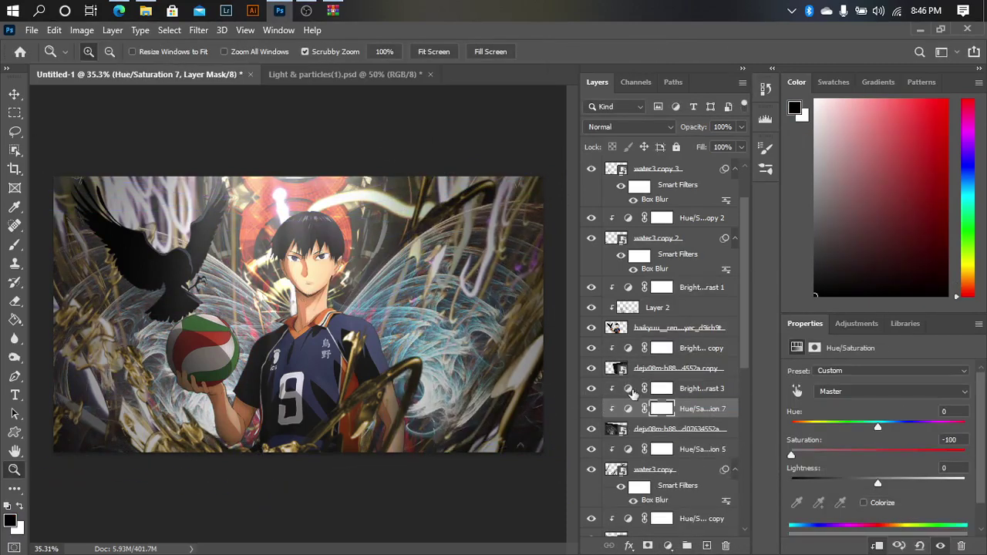
pyautogui.click(679, 389)
pyautogui.click(679, 348)
pyautogui.click(668, 546)
pyautogui.click(694, 431)
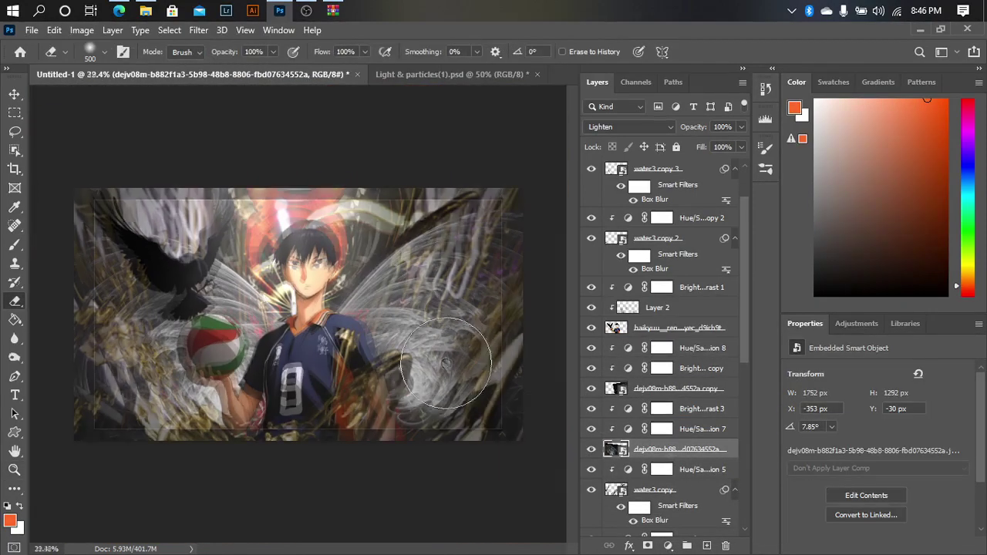
# Reduce the original texture's tilt to 3°.
pyautogui.hotkey('ctrl', 't')
pyautogui.moveTo(446, 363); pyautogui.dragTo(446, 342)
pyautogui.press('Return')
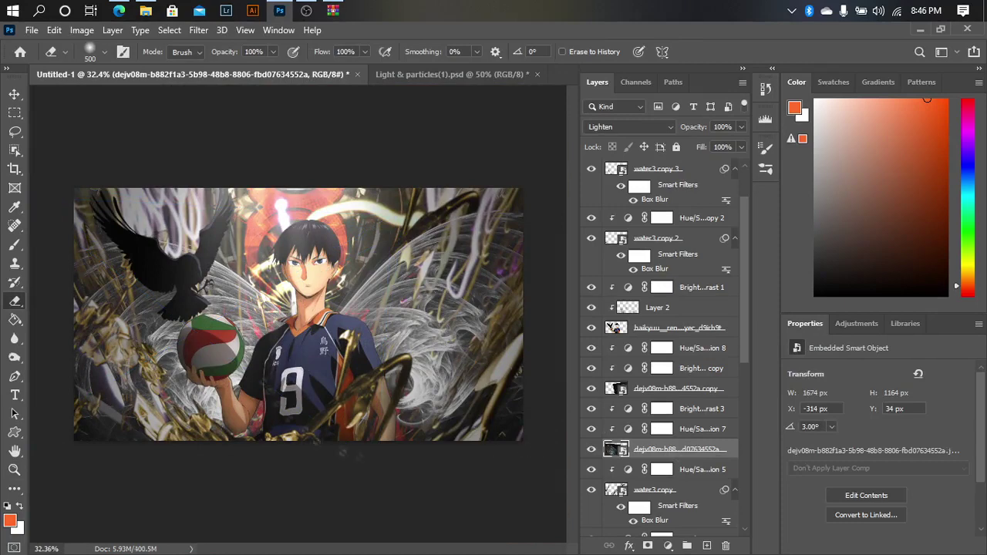
# Rasterize the mirrored texture copy and apply a Box Blur to it.
pyautogui.click(679, 388)
pyautogui.click(497, 345)
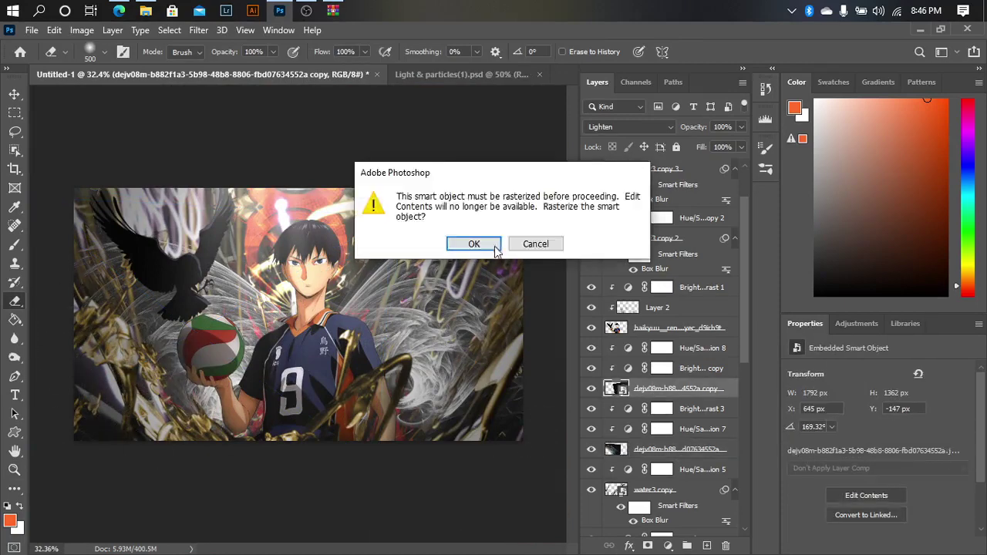
pyautogui.press('Return')
pyautogui.click(198, 31)
pyautogui.moveTo(207, 215)
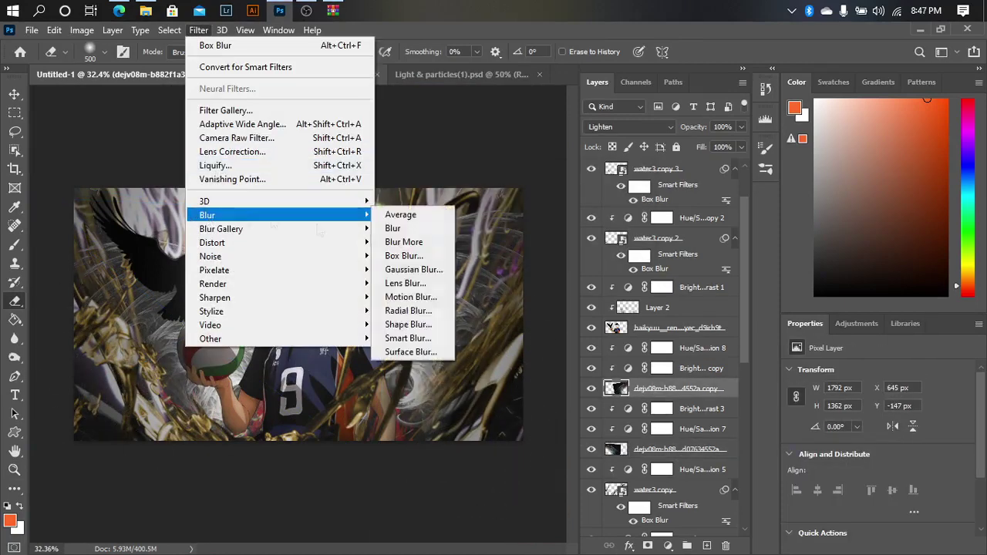
pyautogui.click(717, 128)
pyautogui.click(679, 449)
# Box Blur the original texture as well, then return to the Downloads folder.
pyautogui.click(198, 30)
pyautogui.click(420, 262)
pyautogui.click(717, 128)
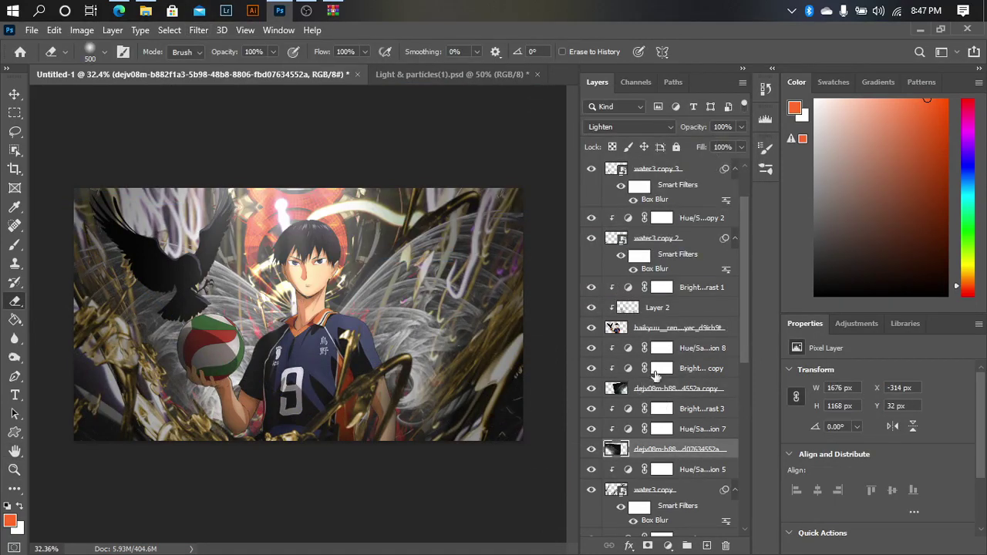
pyautogui.click(145, 10)
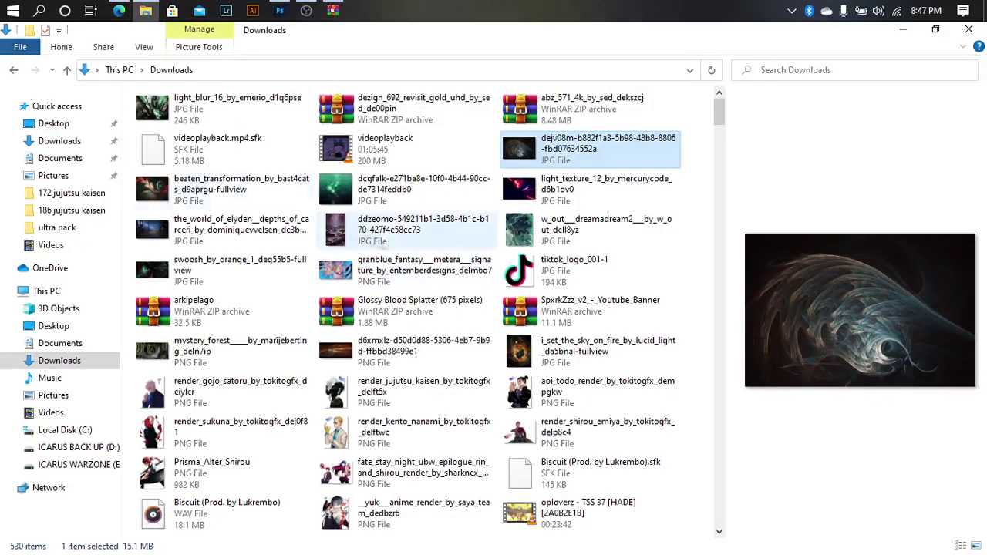
# Place the teal marble texture from Downloads into the banner and move it higher in the stack.
pyautogui.click(305, 362)
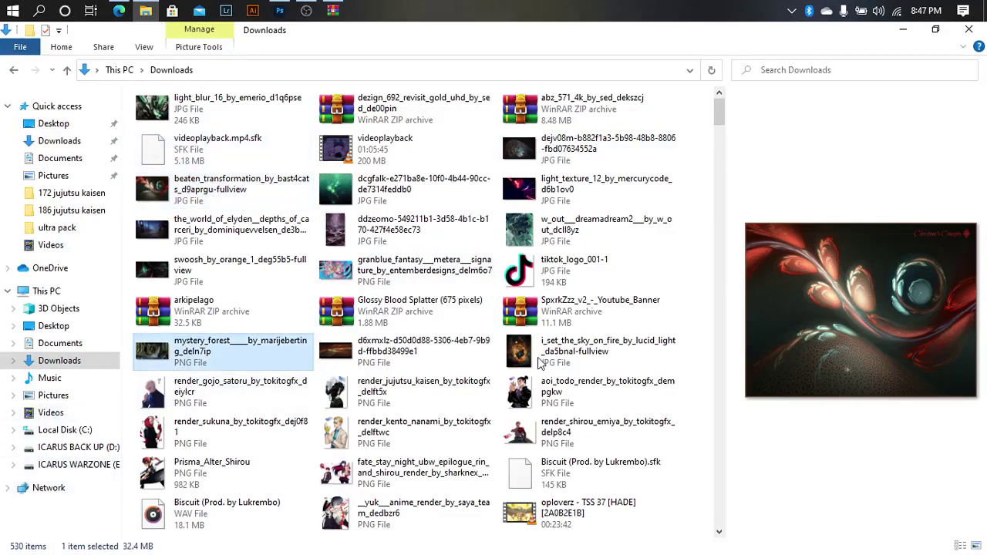
pyautogui.moveTo(540, 240); pyautogui.dragTo(683, 459)
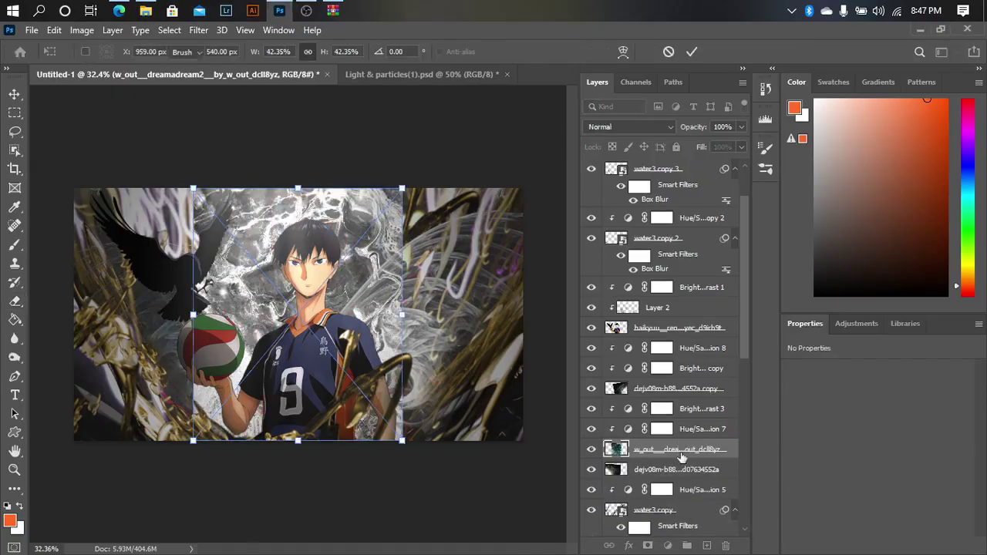
pyautogui.press('Return')
pyautogui.rightClick(683, 409)
pyautogui.press('Escape')
pyautogui.moveTo(656, 170); pyautogui.dragTo(671, 344)
# Flip the marble texture upside down and enlarge it to cover the canvas.
pyautogui.hotkey('ctrl', 't')
pyautogui.moveTo(208, 463)
pyautogui.mouseDown()
pyautogui.moveTo(177, 376)
pyautogui.moveTo(193, 363)
pyautogui.mouseUp()
pyautogui.moveTo(403, 182); pyautogui.dragTo(368, 183)
pyautogui.press('Return')
# Blend the marble texture in Lighten mode and rasterize it.
pyautogui.press('e')
pyautogui.click(629, 126)
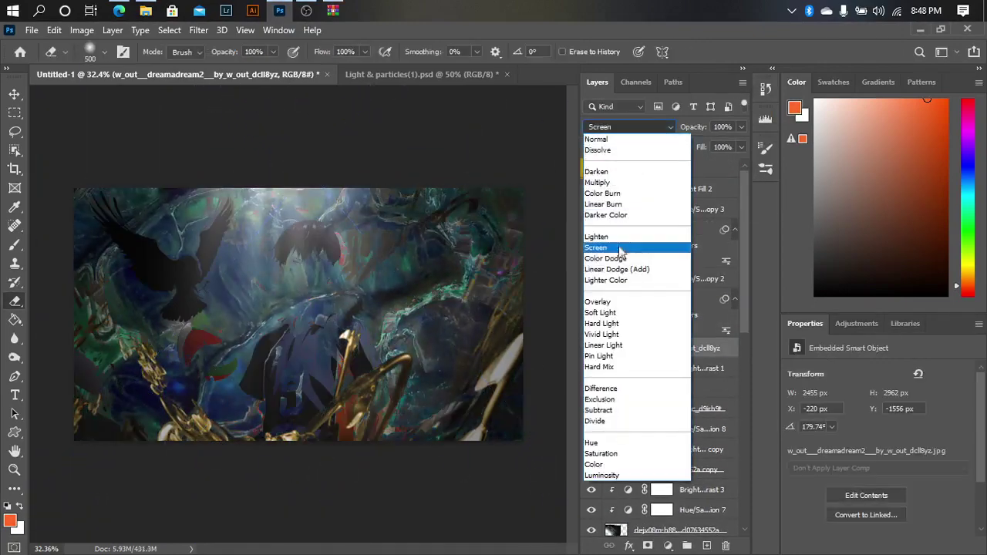
pyautogui.click(621, 237)
pyautogui.click(307, 253)
pyautogui.press('Return')
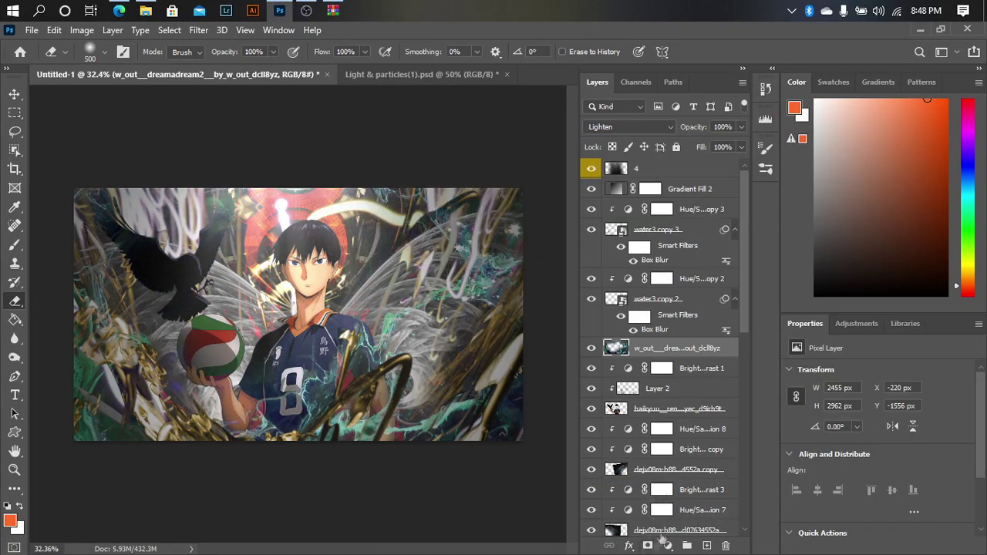
# Clip a Hue/Saturation adjustment to the marble texture, shifting its hue by 180.
pyautogui.click(667, 546)
pyautogui.click(694, 440)
pyautogui.click(877, 546)
pyautogui.moveTo(878, 427)
pyautogui.mouseDown()
pyautogui.moveTo(964, 426)
pyautogui.moveTo(844, 393)
pyautogui.mouseUp()
# Shift the marble texture right and erase parts of it across the image.
pyautogui.click(681, 369)
pyautogui.hotkey('ctrl', 't')
pyautogui.moveTo(416, 339); pyautogui.dragTo(440, 336)
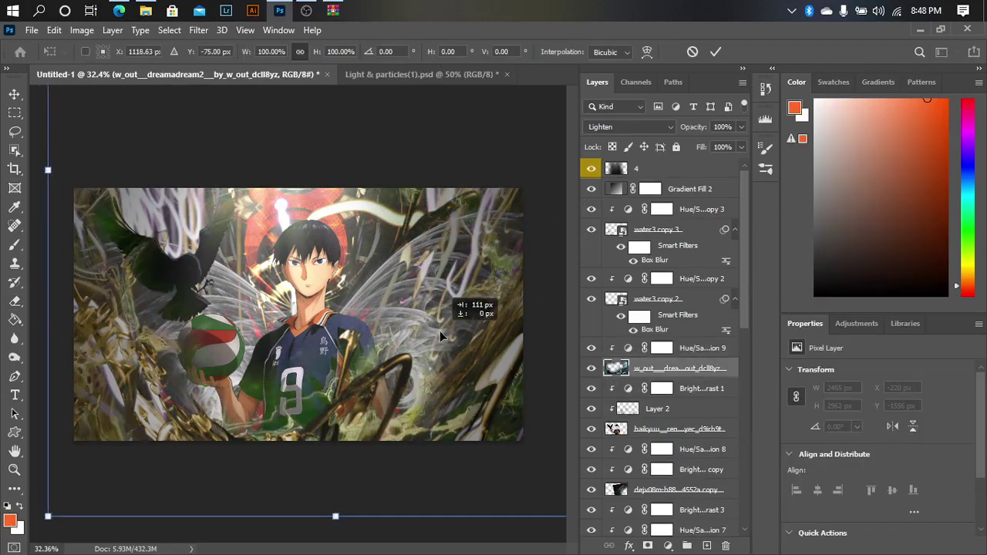
pyautogui.press('Return')
pyautogui.press('e')
pyautogui.scroll(2, 378, 442)
pyautogui.moveTo(231, 370); pyautogui.dragTo(432, 355)
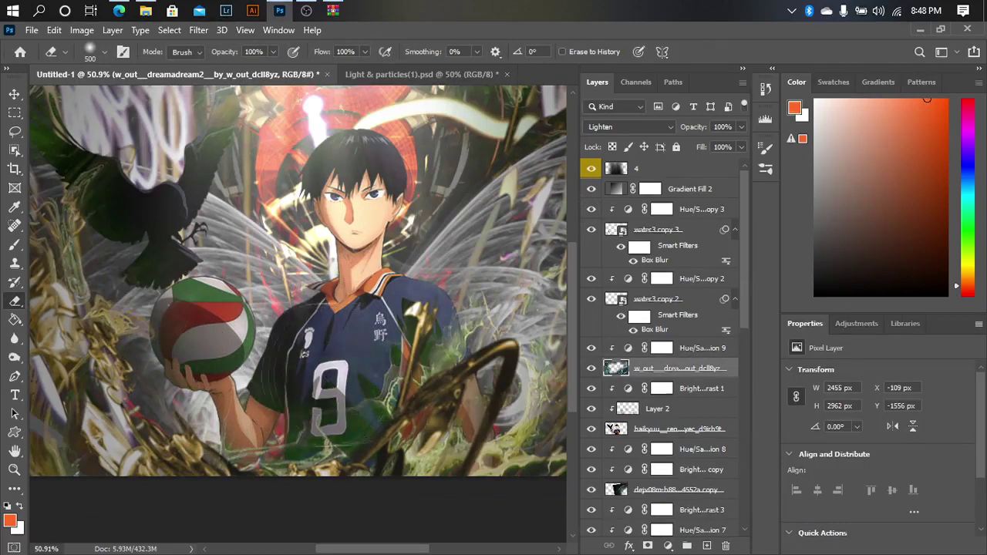
pyautogui.scroll(-2, 519, 303)
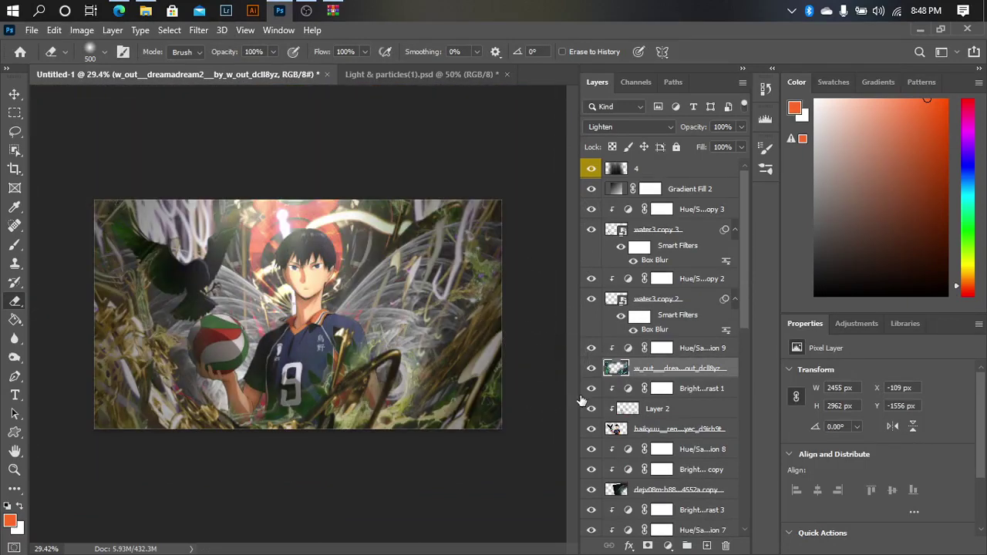
pyautogui.scroll(-5, 586, 409)
# Hide a Hue/Saturation adjustment to compare, then restore it.
pyautogui.click(592, 418)
pyautogui.hotkey('ctrl', 'z')
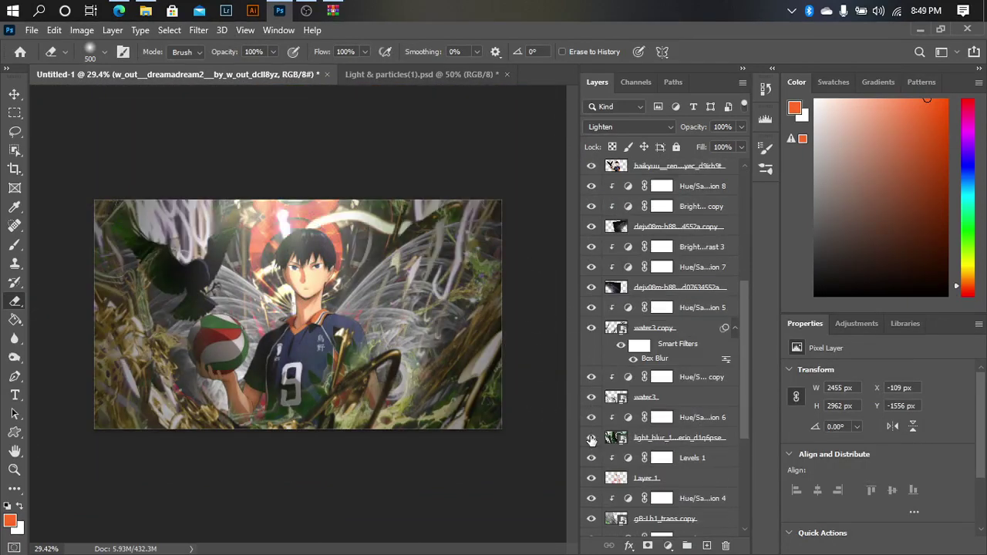
pyautogui.scroll(5, 616, 442)
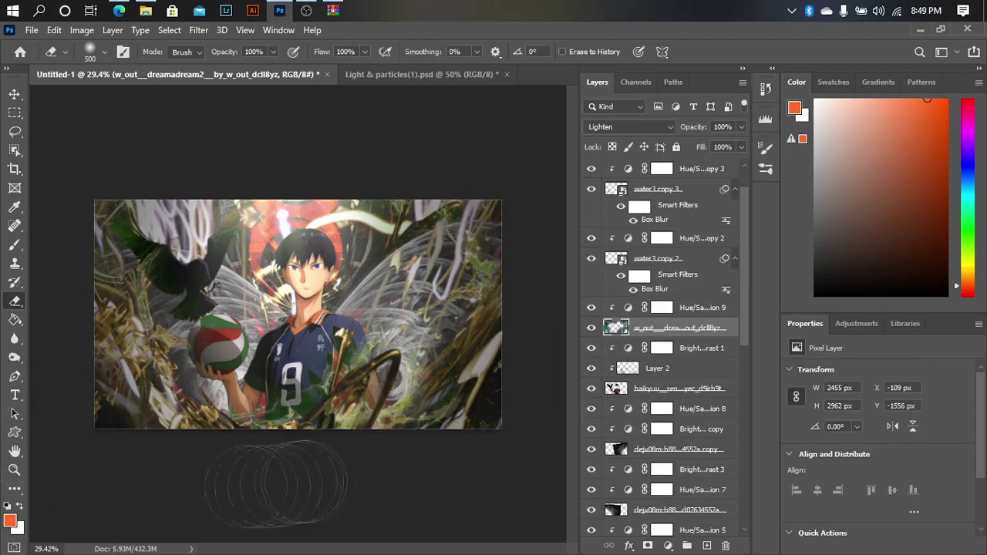
pyautogui.scroll(-1, 679, 370)
# Clip a Hue/Saturation 10 adjustment to the player render: saturation -25, lightness +8.
pyautogui.click(678, 368)
pyautogui.click(668, 546)
pyautogui.click(694, 392)
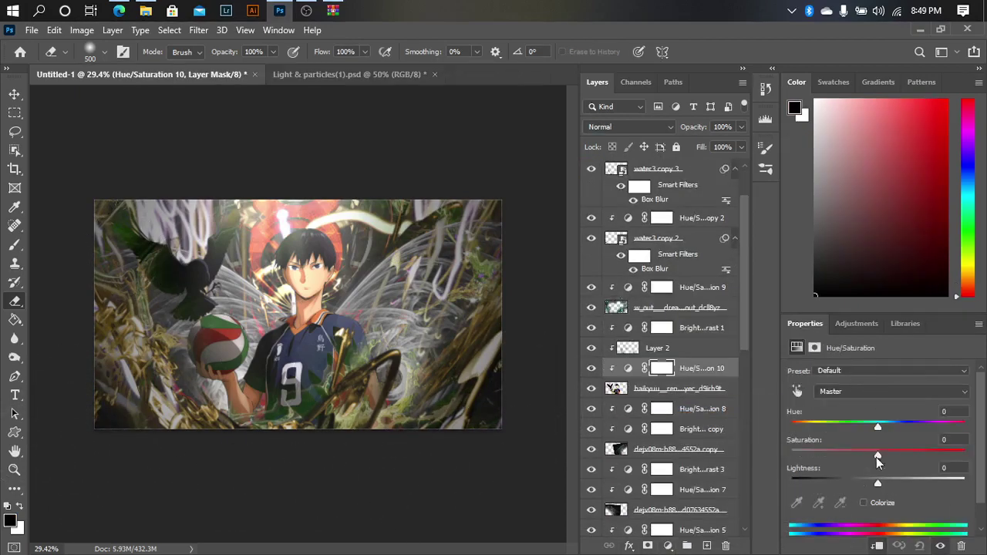
pyautogui.moveTo(879, 487); pyautogui.dragTo(891, 486)
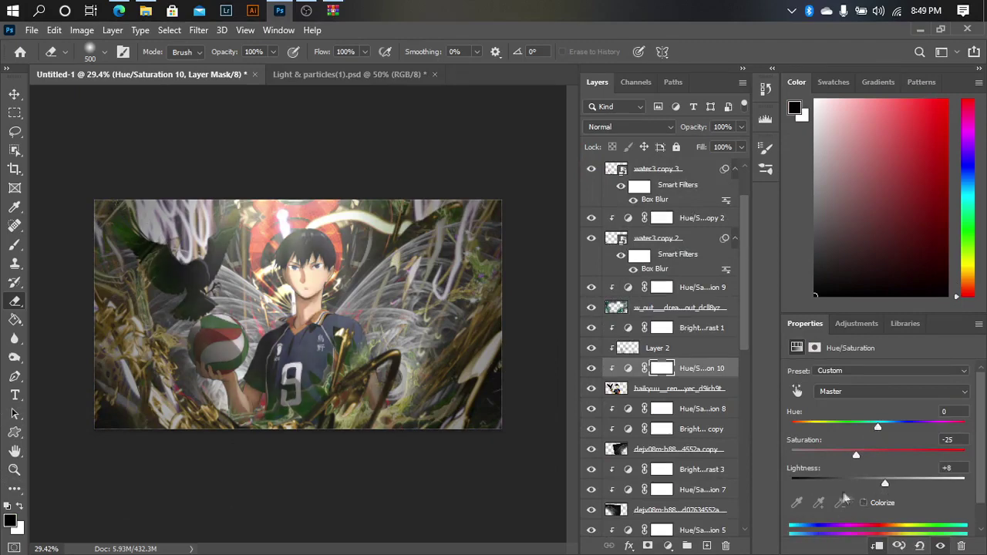
# Erase part of the crow on the left with a smaller eraser.
pyautogui.click(648, 392)
pyautogui.scroll(2, 248, 269)
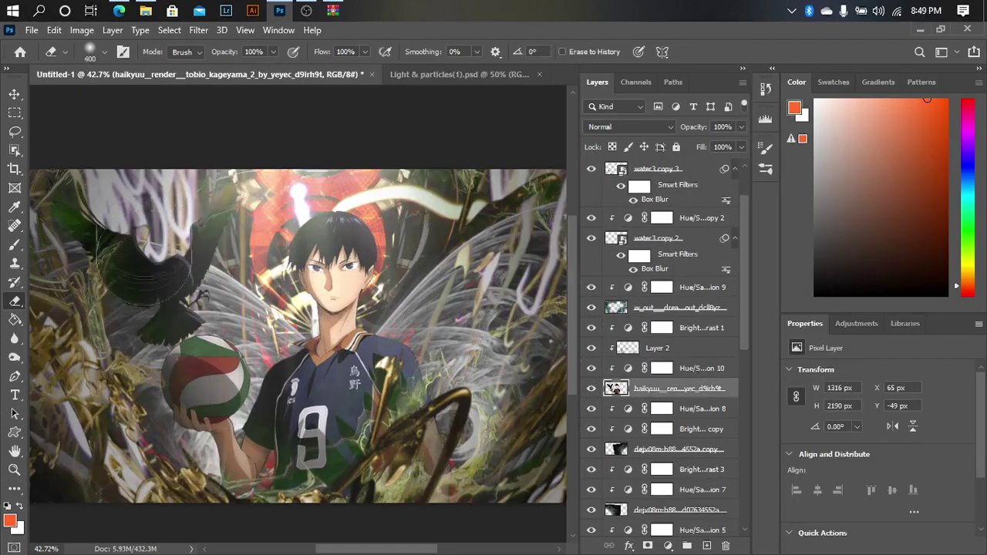
pyautogui.press('[')
pyautogui.press('[')
pyautogui.moveTo(162, 239); pyautogui.dragTo(209, 239)
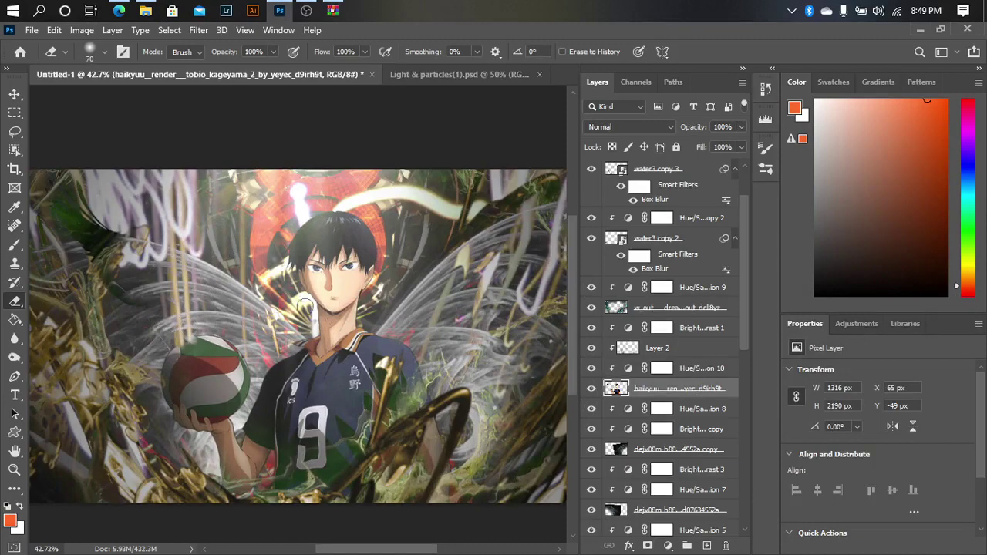
pyautogui.scroll(3, 165, 325)
pyautogui.scroll(2, 165, 326)
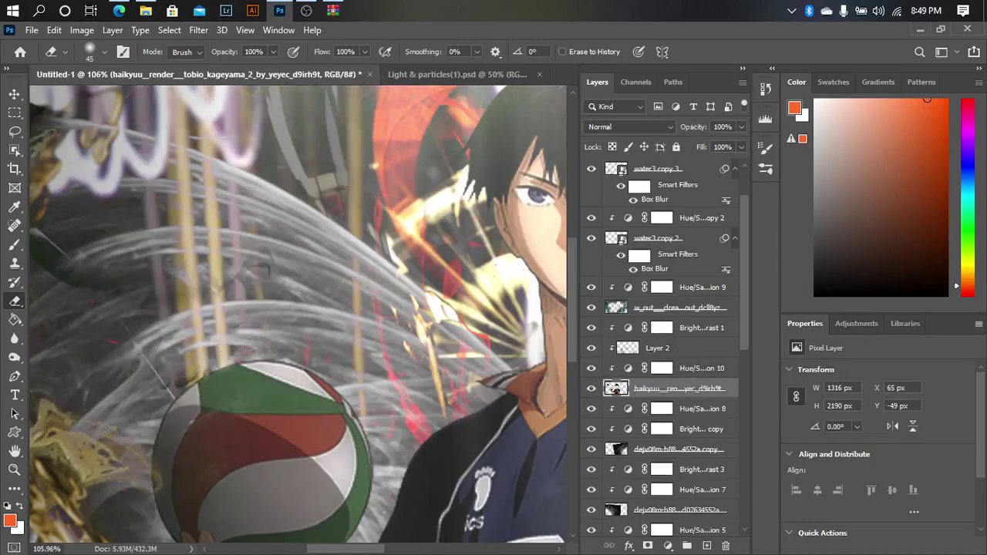
pyautogui.scroll(-5, 169, 181)
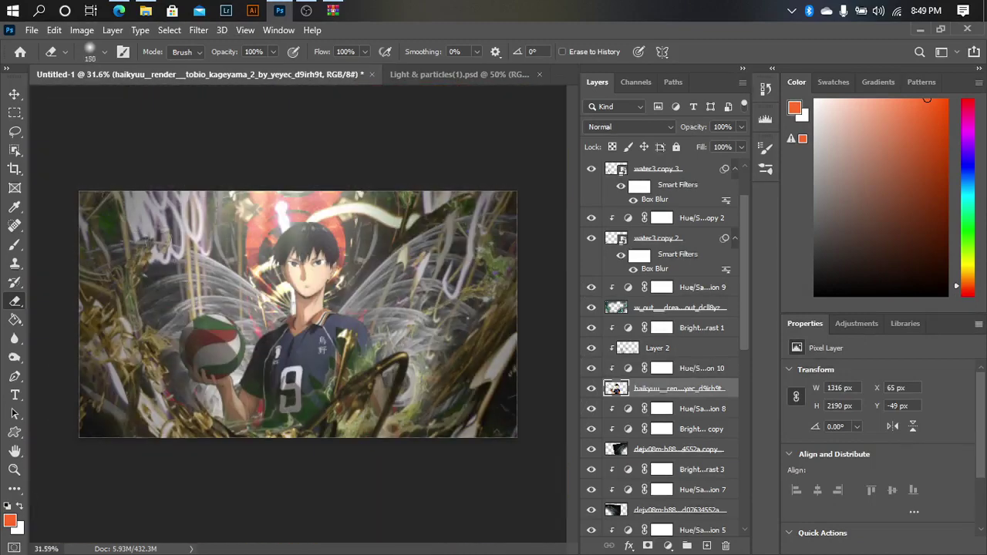
pyautogui.scroll(-3, 694, 364)
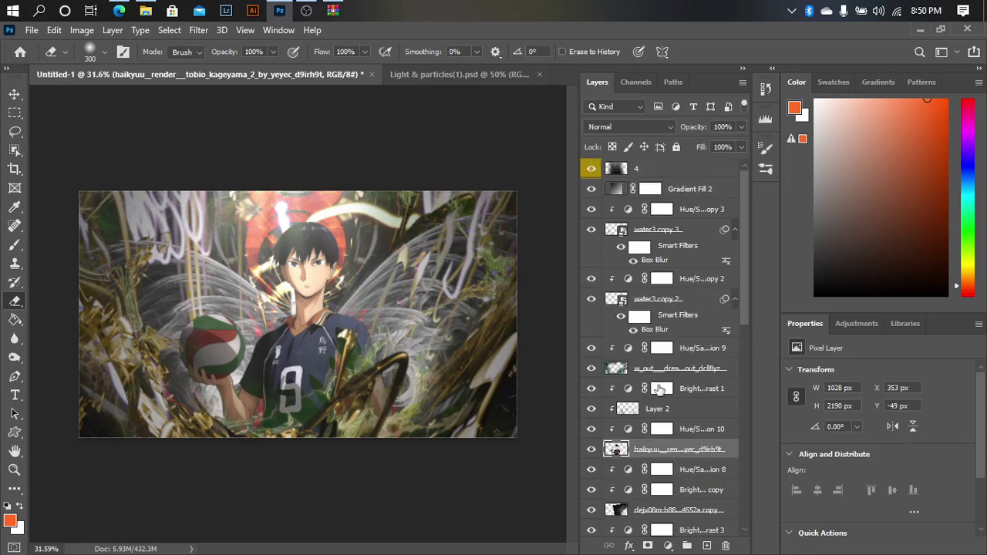
pyautogui.scroll(-2, 695, 364)
pyautogui.click(661, 307)
# Raise the brightness copy's contrast to 83 and group several texture layers into Group 1.
pyautogui.moveTo(792, 439); pyautogui.dragTo(950, 440)
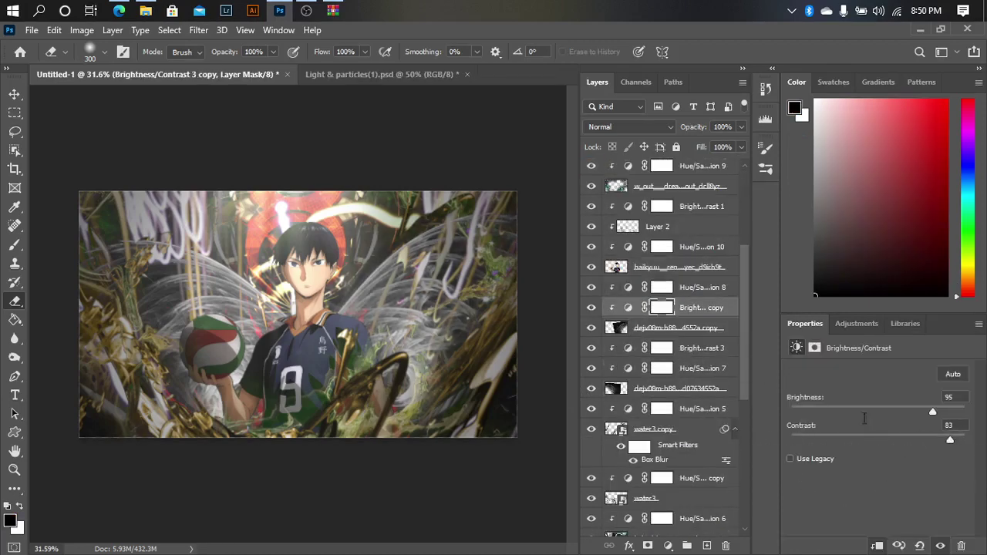
pyautogui.click(637, 437)
pyautogui.click(679, 389)
pyautogui.keyDown('shift'); pyautogui.click(679, 287); pyautogui.keyUp('shift')
pyautogui.moveTo(662, 385); pyautogui.dragTo(663, 518)
pyautogui.hotkey('ctrl', 'g')
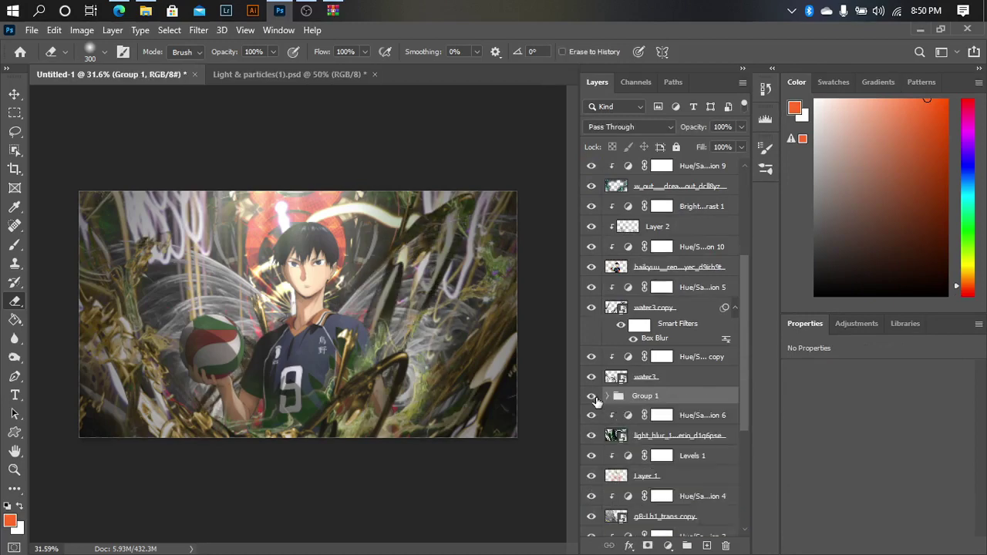
# Convert Group 1 to a smart object blended Linear Dodge (Add) with a Filter Gallery effect.
pyautogui.click(592, 395)
pyautogui.rightClick(640, 394)
pyautogui.click(698, 218)
pyautogui.click(630, 126)
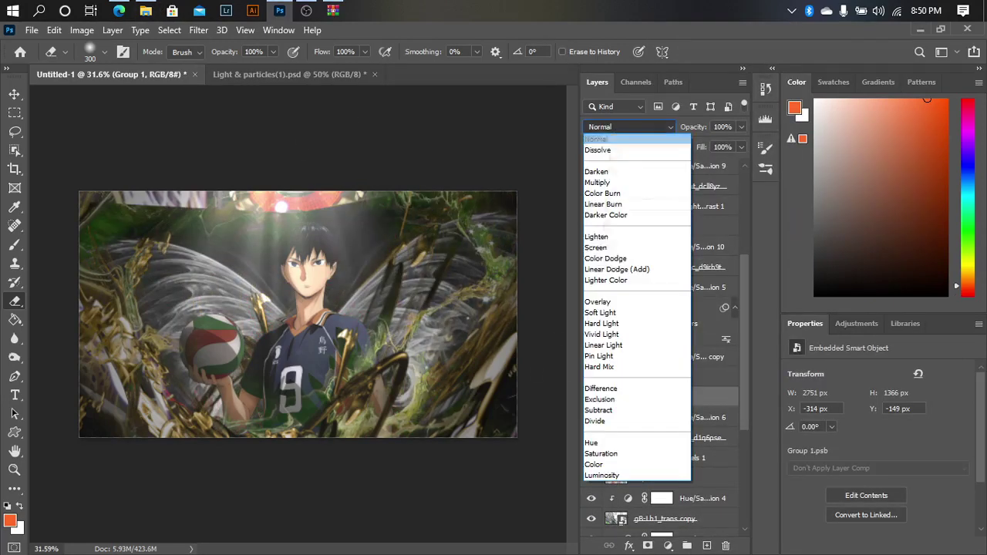
pyautogui.click(617, 269)
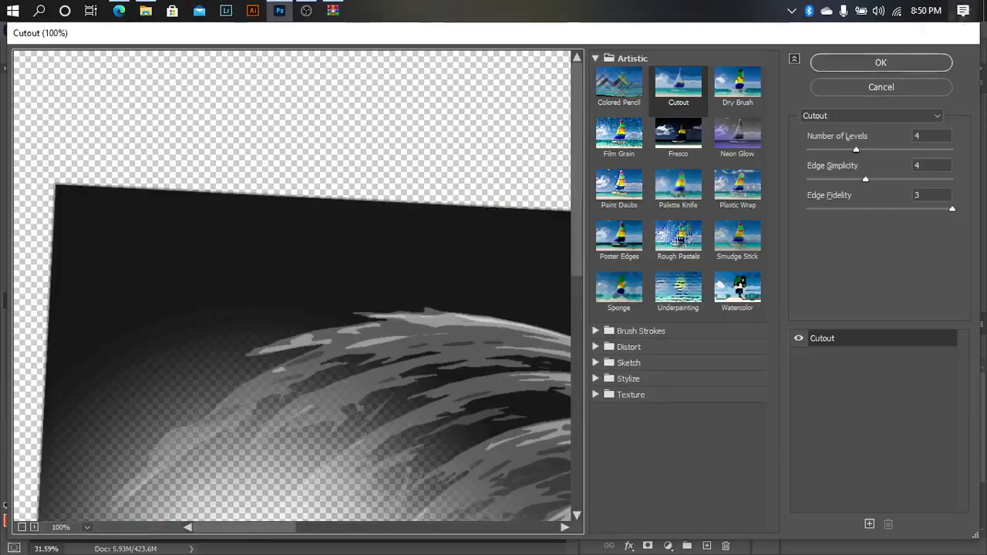
pyautogui.click(901, 61)
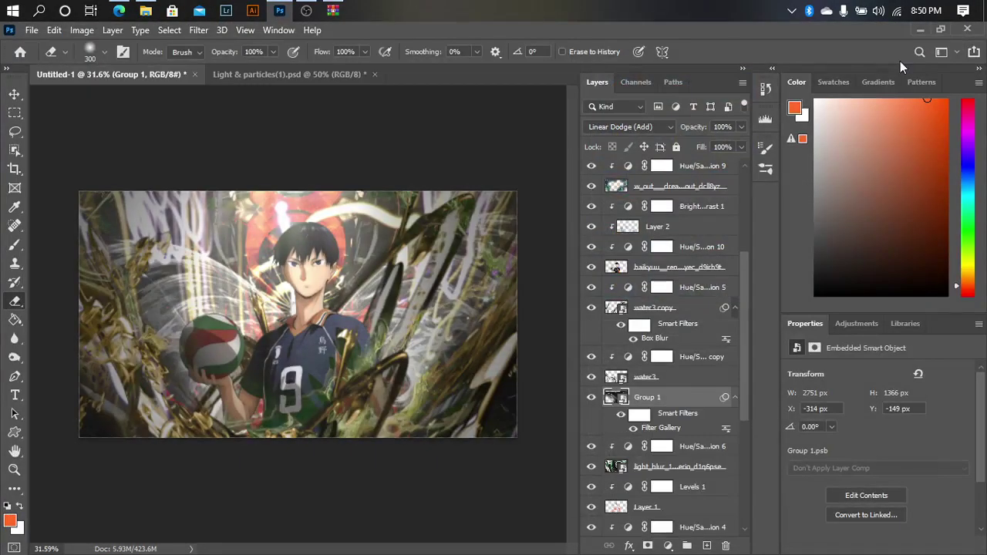
# Add a Gradient Map adjustment using the Black, White preset.
pyautogui.click(668, 545)
pyautogui.click(697, 527)
pyautogui.click(879, 375)
pyautogui.click(661, 203)
pyautogui.click(665, 182)
pyautogui.scroll(5, 665, 179)
pyautogui.click(604, 147)
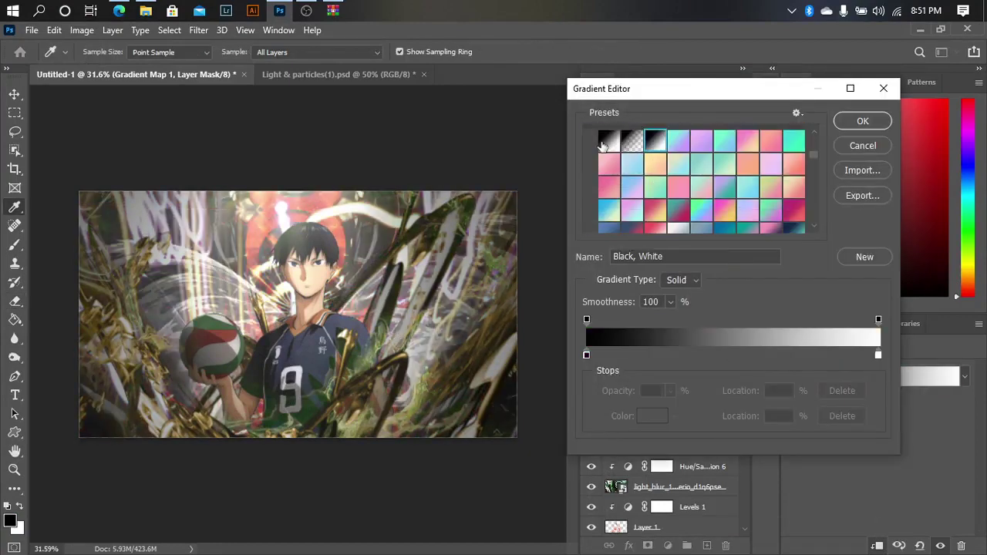
# Confirm the Black, White gradient, then hide the gradient map and Group 1.
pyautogui.click(862, 121)
pyautogui.press('e')
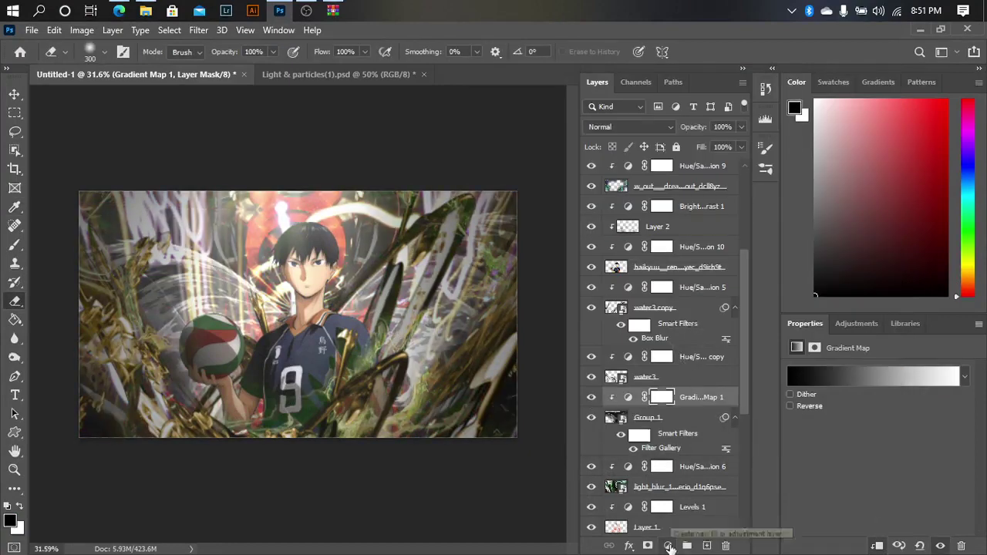
pyautogui.click(592, 398)
pyautogui.click(593, 418)
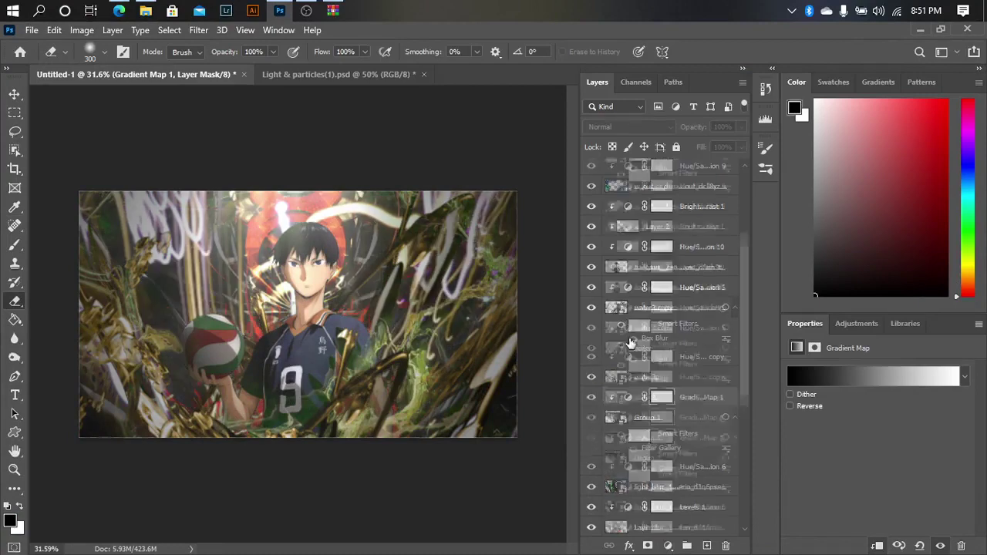
# Add an Exposure adjustment above Hue/Saturation 5 at exposure -0.67, gamma 0.88.
pyautogui.scroll(2, 592, 371)
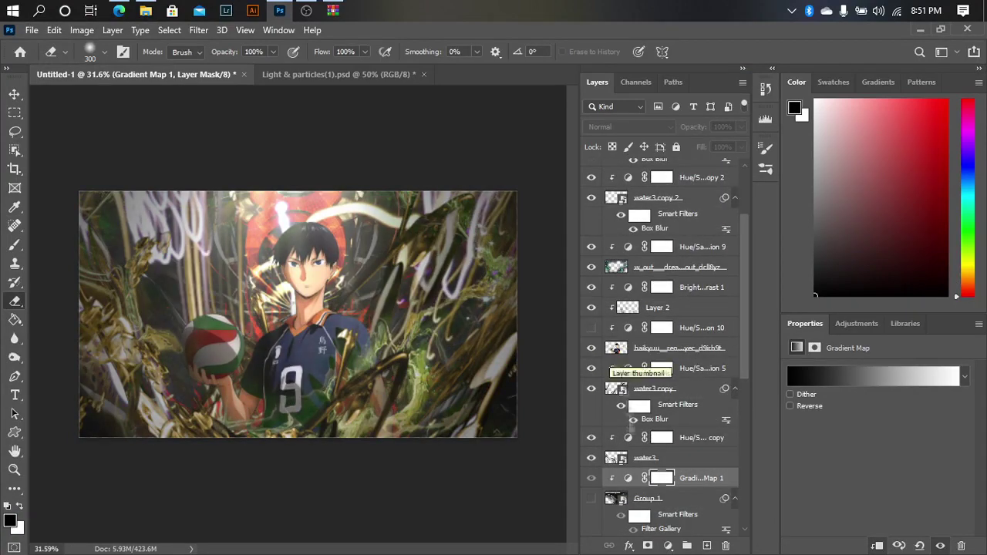
pyautogui.click(592, 499)
pyautogui.moveTo(698, 368); pyautogui.dragTo(678, 374)
pyautogui.moveTo(878, 407)
pyautogui.mouseDown()
pyautogui.moveTo(869, 404)
pyautogui.moveTo(886, 464)
pyautogui.mouseUp()
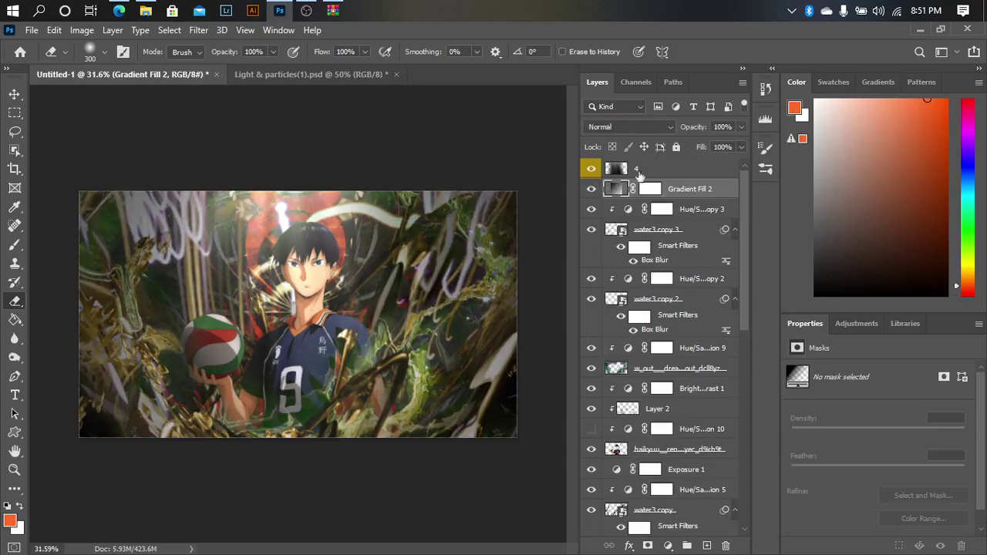
pyautogui.click(625, 168)
# Resize light layer 4 and rasterize the light_blur texture.
pyautogui.hotkey('ctrl', 't')
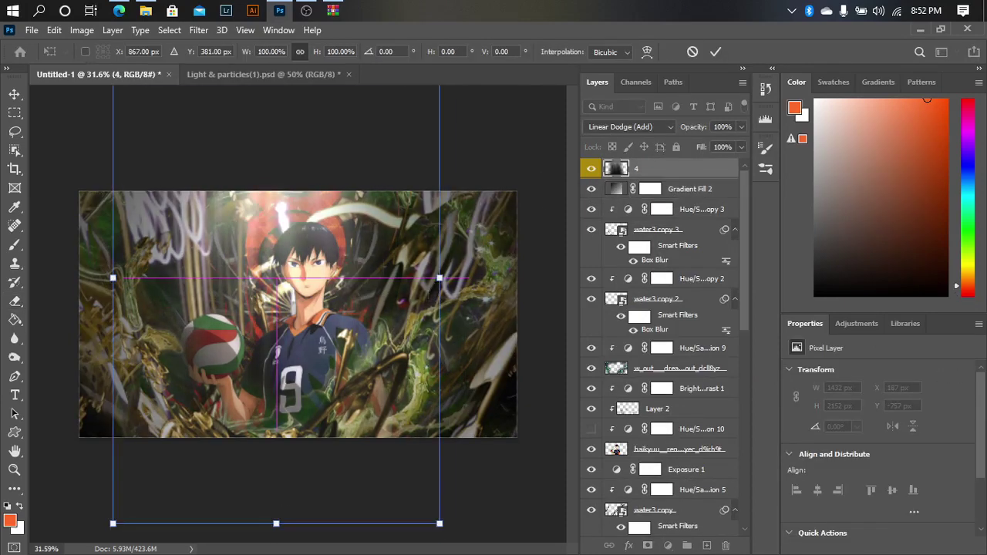
pyautogui.press('Return')
pyautogui.press('e')
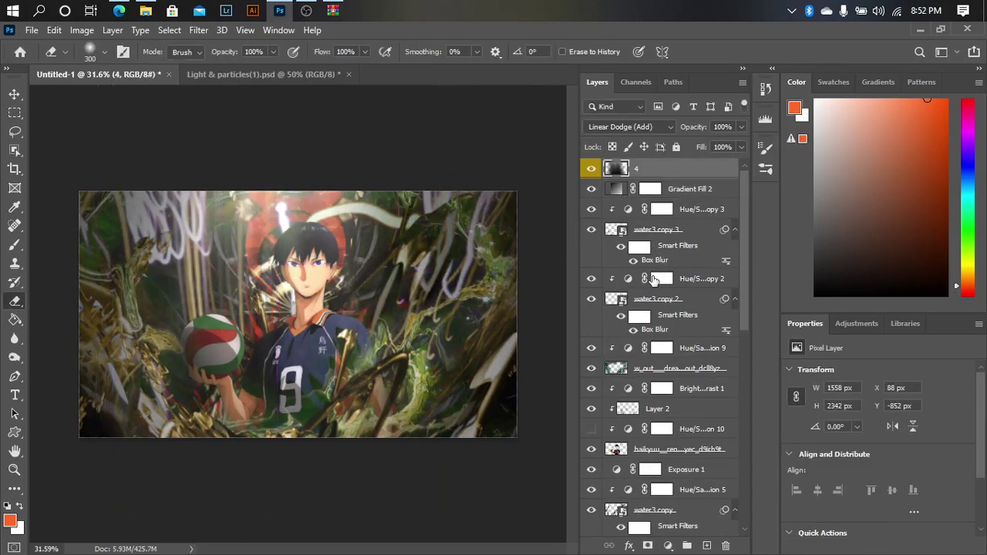
pyautogui.scroll(-10, 673, 283)
pyautogui.click(679, 244)
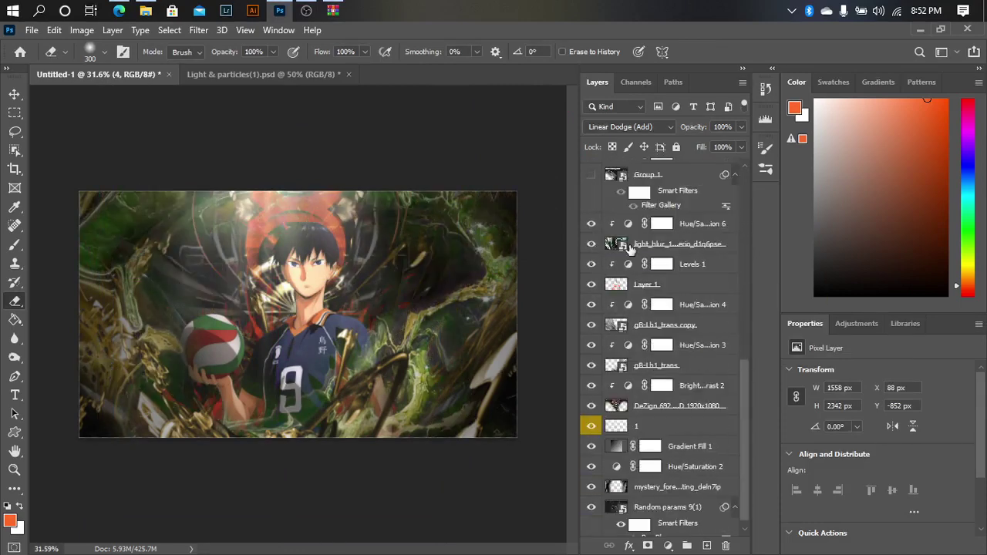
pyautogui.click(233, 321)
pyautogui.press('Return')
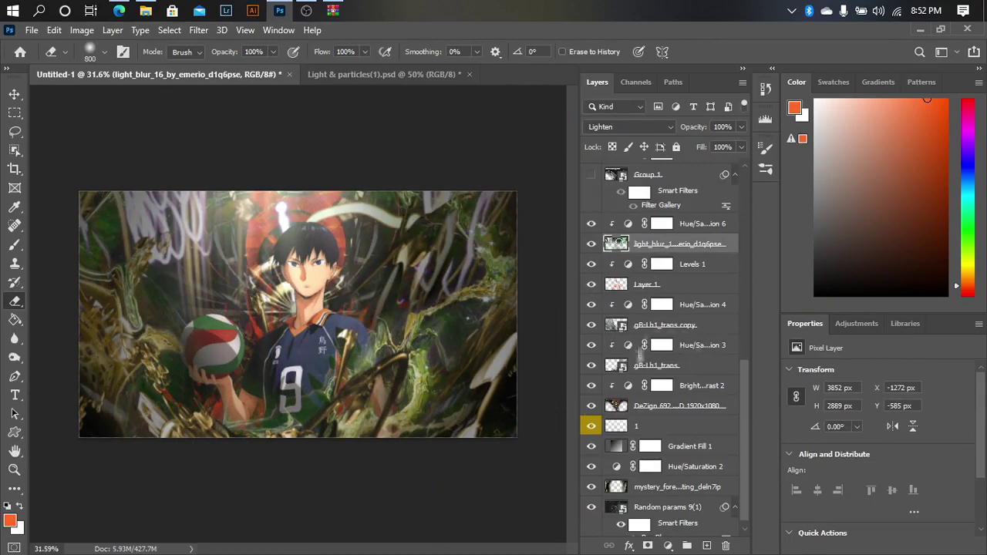
# Choose a 1400 px brush, hide Layer 1, and add a Hue/Saturation 11 adjustment.
pyautogui.click(637, 285)
pyautogui.press('b')
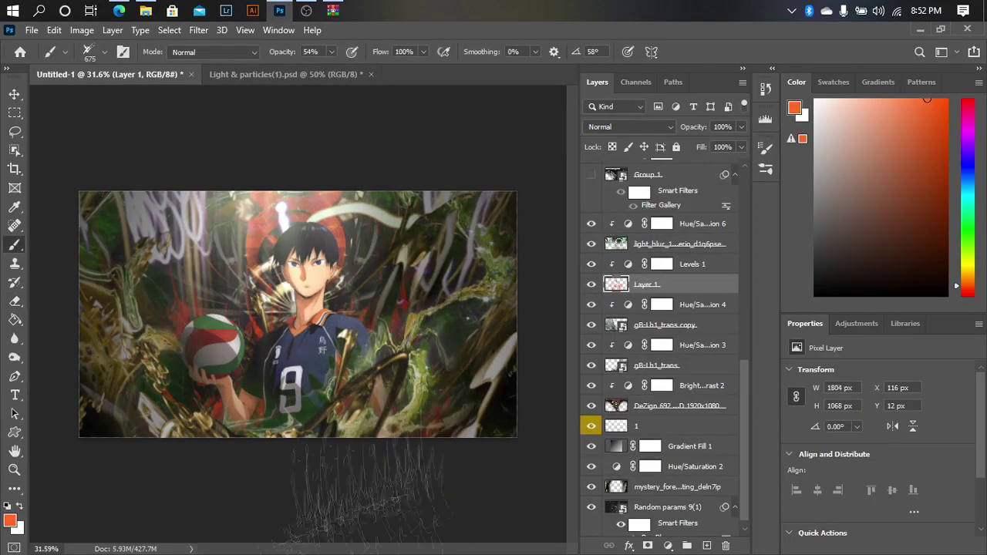
pyautogui.rightClick(359, 241)
pyautogui.doubleClick(432, 451)
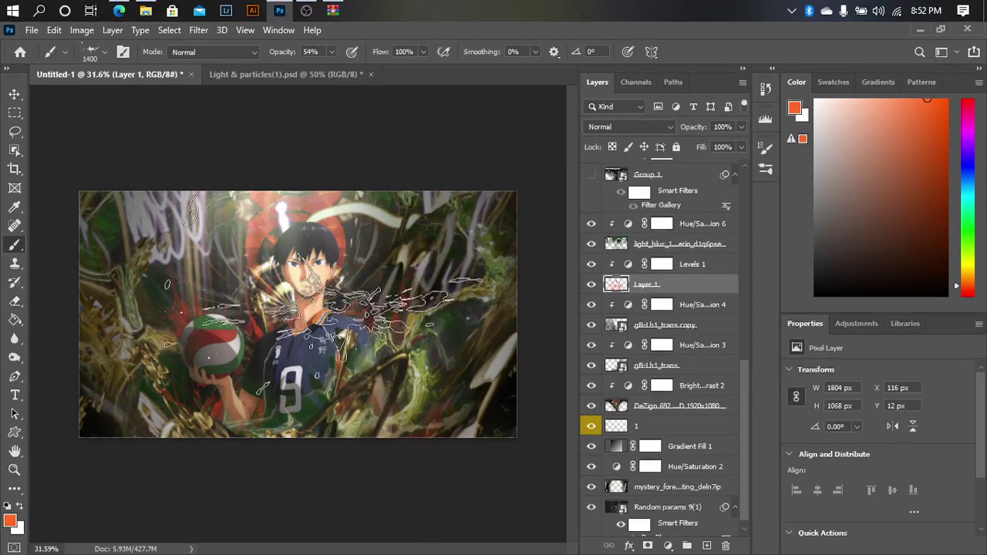
pyautogui.click(591, 285)
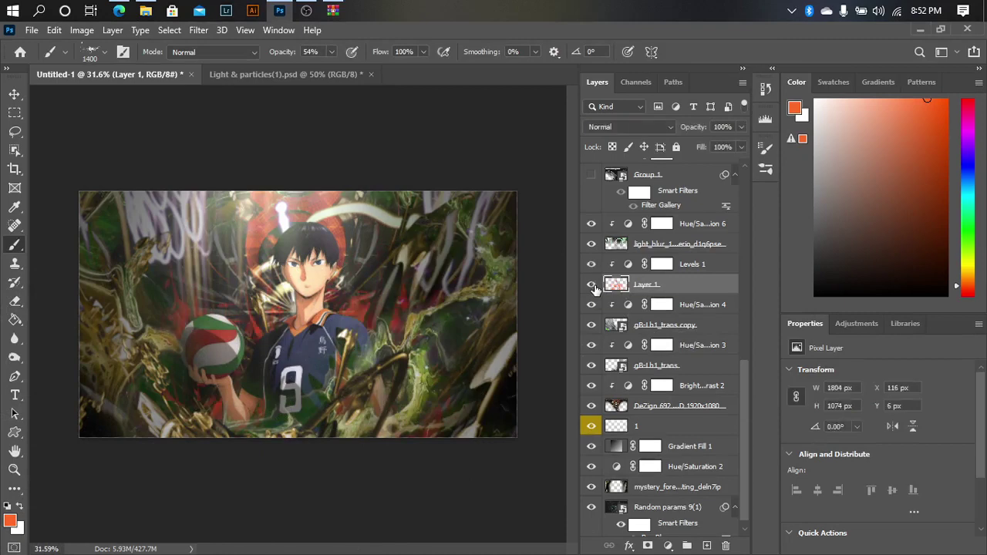
pyautogui.click(668, 545)
pyautogui.click(683, 414)
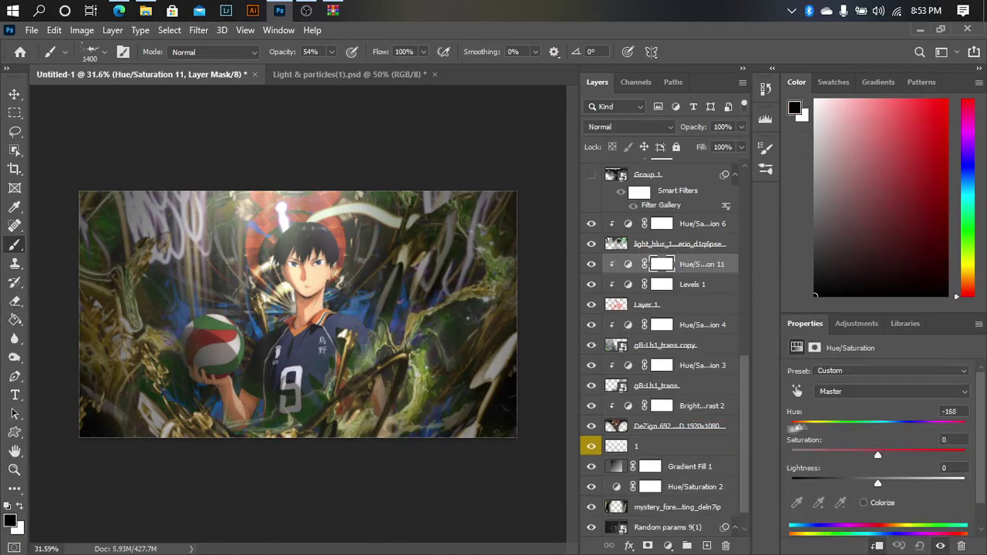
# Nudge Hue/Saturation 11's hue and review Hue/Saturation 4, Brightness/Contrast 2 and Hue/Saturation 6.
pyautogui.moveTo(896, 435); pyautogui.dragTo(895, 439)
pyautogui.click(615, 325)
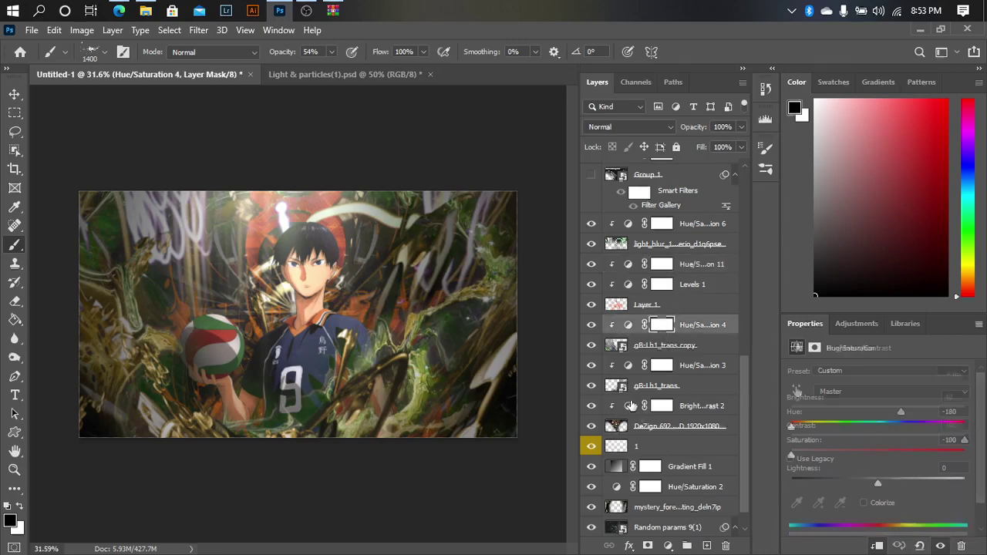
pyautogui.click(648, 406)
pyautogui.scroll(3, 653, 424)
pyautogui.scroll(1, 654, 425)
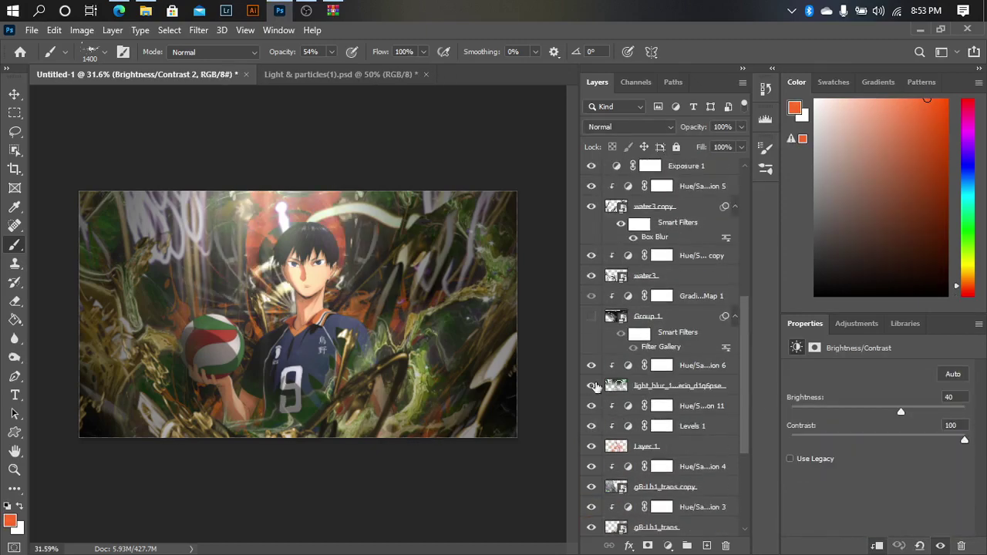
pyautogui.click(662, 364)
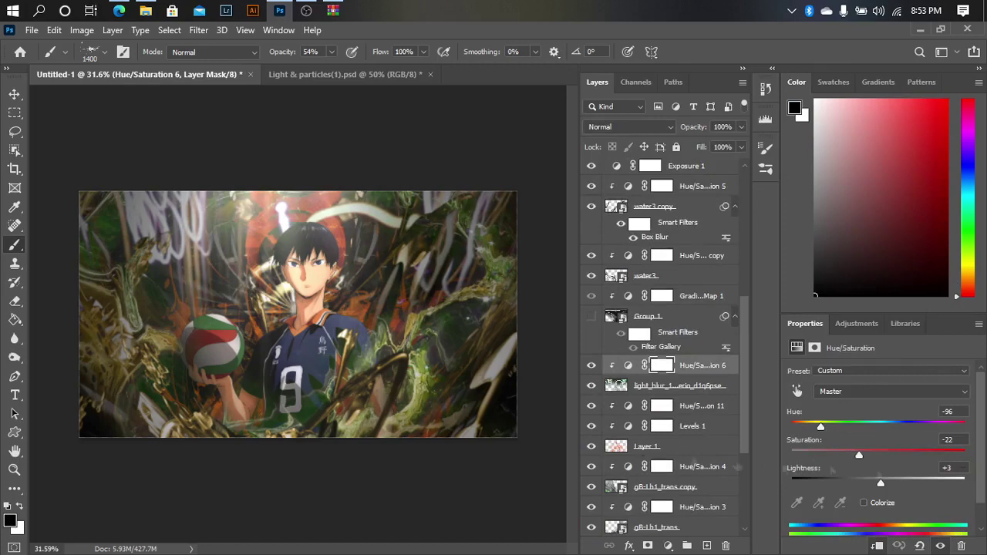
# Briefly show Group 1 to compare and adjust the Hue/Saturation copy's colour.
pyautogui.click(591, 316)
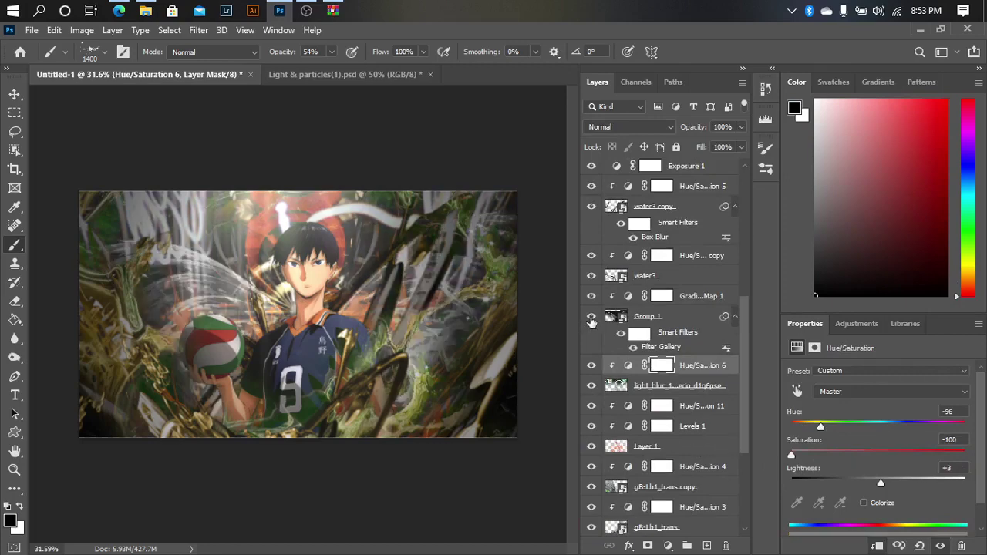
pyautogui.scroll(2, 640, 324)
pyautogui.click(662, 295)
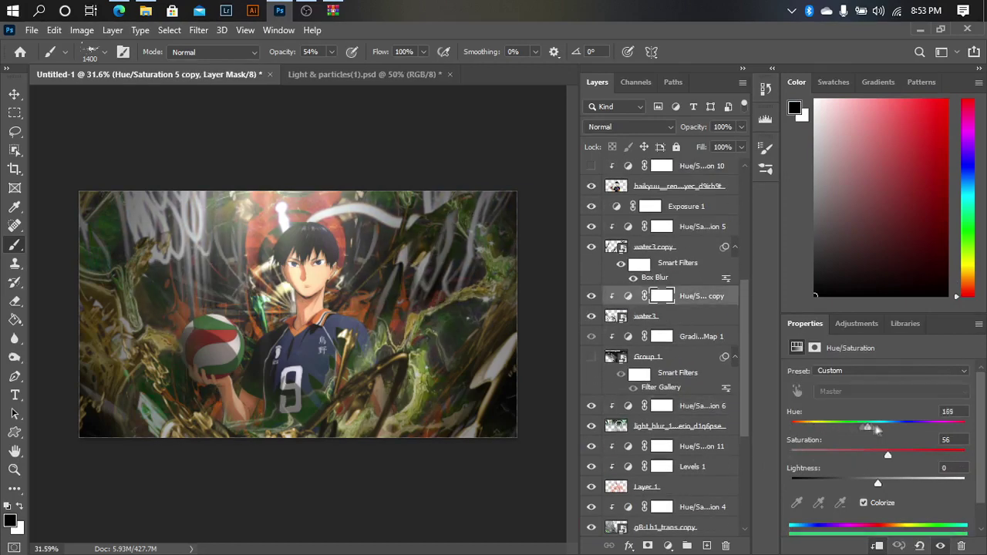
pyautogui.click(627, 226)
pyautogui.scroll(4, 663, 347)
pyautogui.scroll(3, 663, 347)
# Tune Hue/Saturation 9 and copies 2 and 3, pushing copy 3 to hue 33, saturation 56.
pyautogui.click(662, 226)
pyautogui.moveTo(817, 427); pyautogui.dragTo(805, 430)
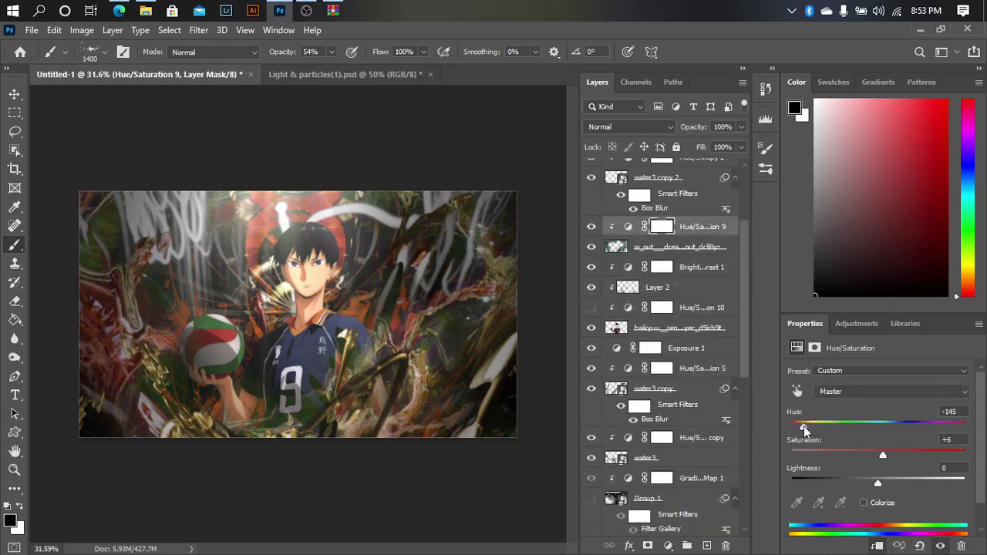
pyautogui.scroll(6, 705, 452)
pyautogui.click(662, 279)
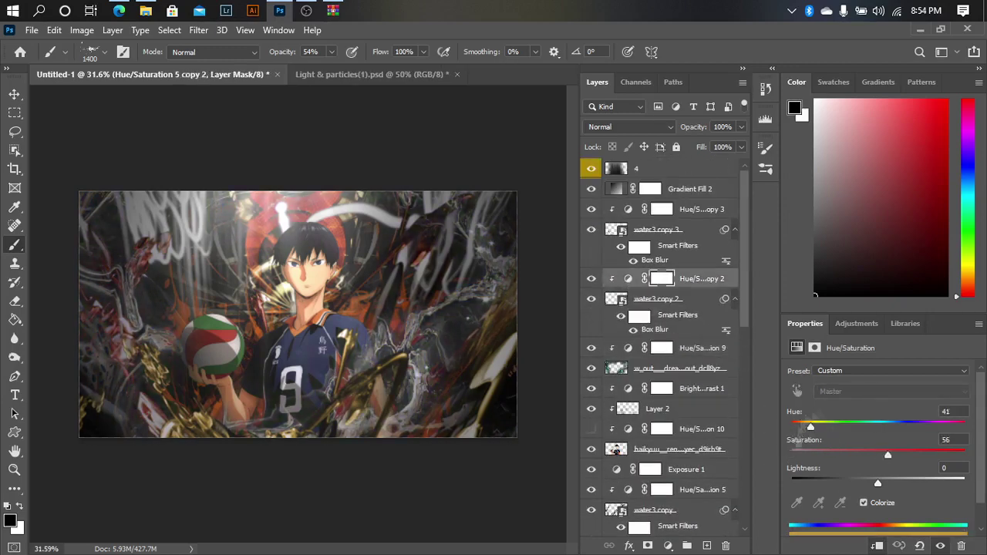
pyautogui.click(627, 210)
pyautogui.moveTo(805, 428); pyautogui.dragTo(810, 430)
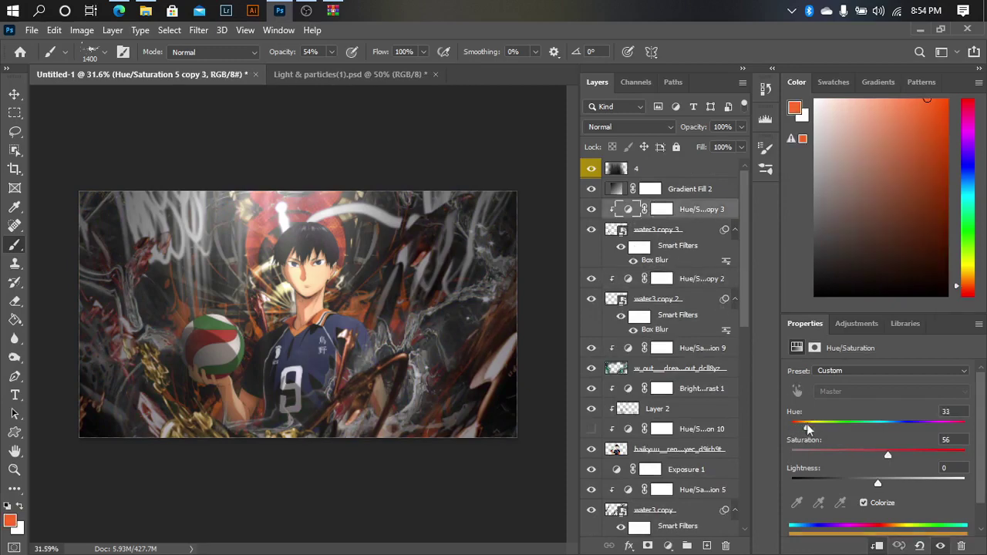
# Paste light layer 11 from the particles document into the banner and resize it.
pyautogui.hotkey('ctrl', 'v')
pyautogui.hotkey('ctrl', 'Tab')
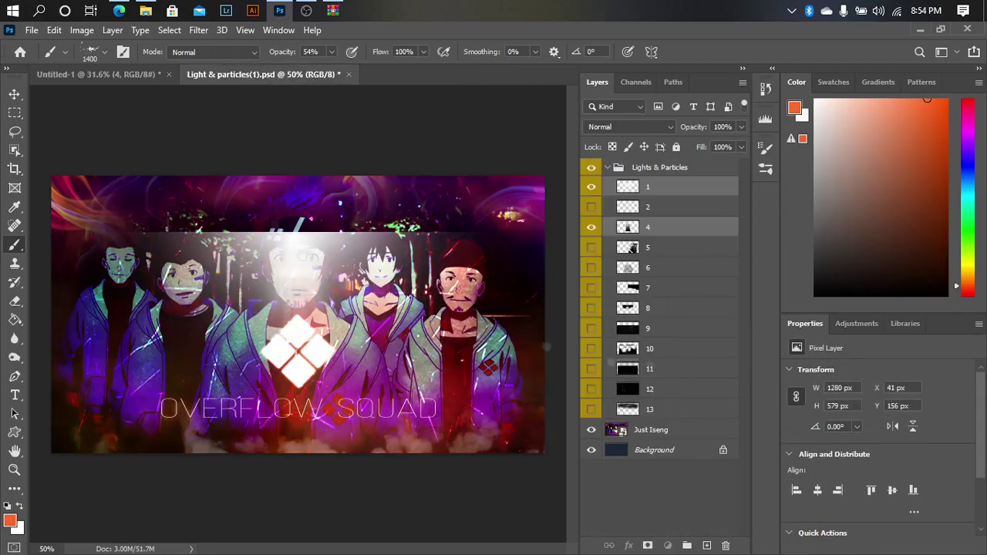
pyautogui.hotkey('ctrl', 'Tab')
pyautogui.hotkey('ctrl', 't')
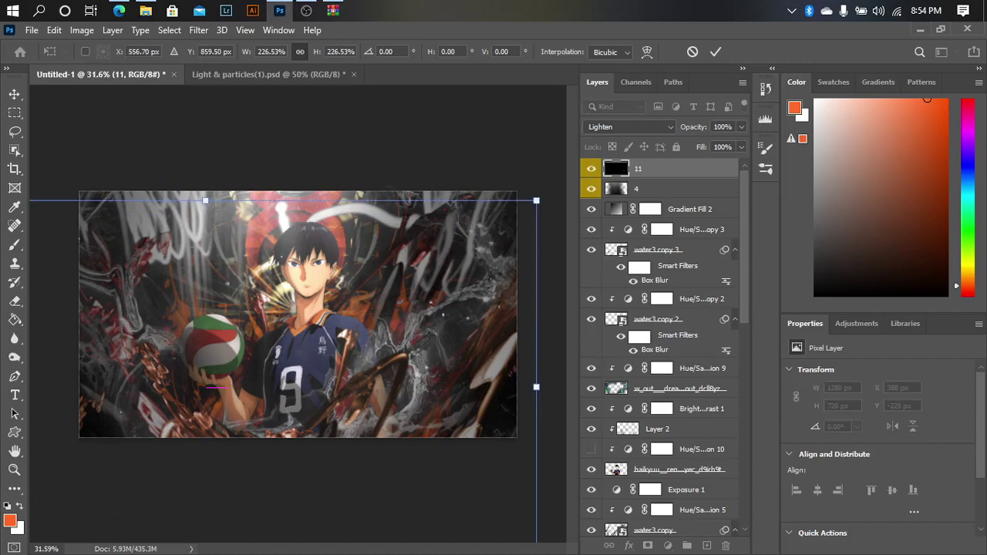
pyautogui.press('Return')
# Duplicate layer 11 and flip the copy horizontally.
pyautogui.hotkey('ctrl', 'j')
pyautogui.hotkey('ctrl', 't')
pyautogui.rightClick(395, 239)
pyautogui.click(440, 494)
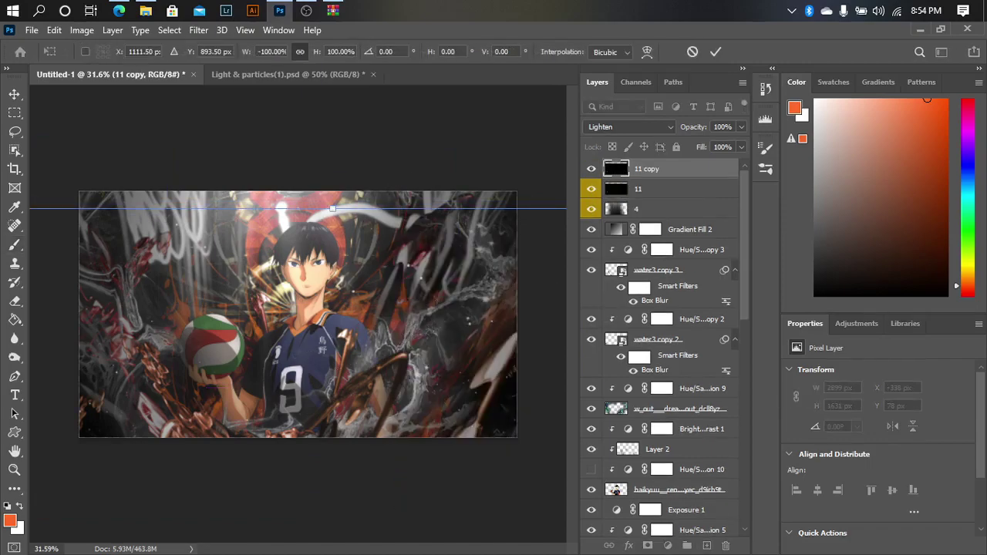
pyautogui.press('Return')
# Bring light layer 8 from Light & particles, scale it up and move it over the banner's top.
pyautogui.press('b')
pyautogui.hotkey('ctrl', 'Tab')
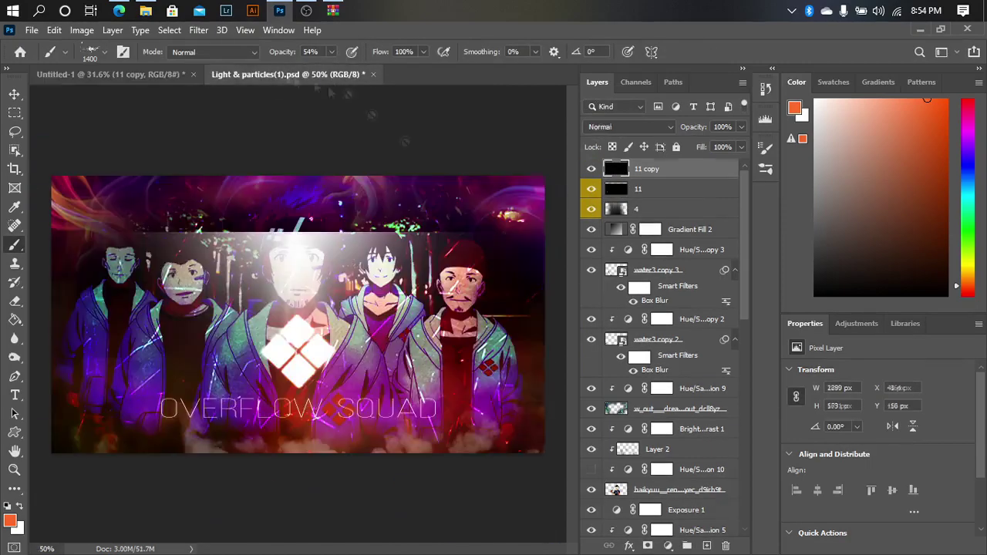
pyautogui.moveTo(255, 68); pyautogui.dragTo(301, 293)
pyautogui.hotkey('ctrl', 't')
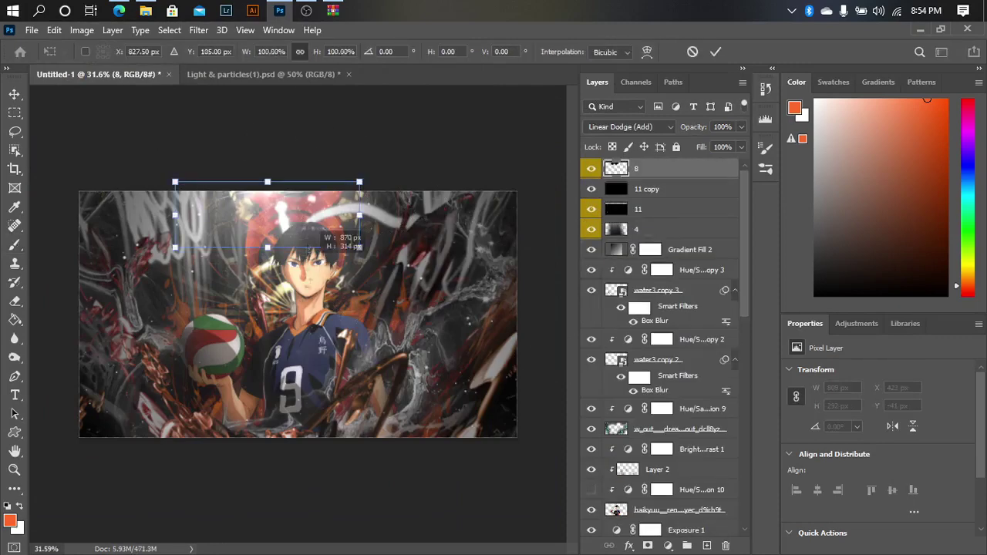
pyautogui.moveTo(267, 181); pyautogui.dragTo(282, 128)
pyautogui.moveTo(405, 223); pyautogui.dragTo(422, 279)
pyautogui.press('Return')
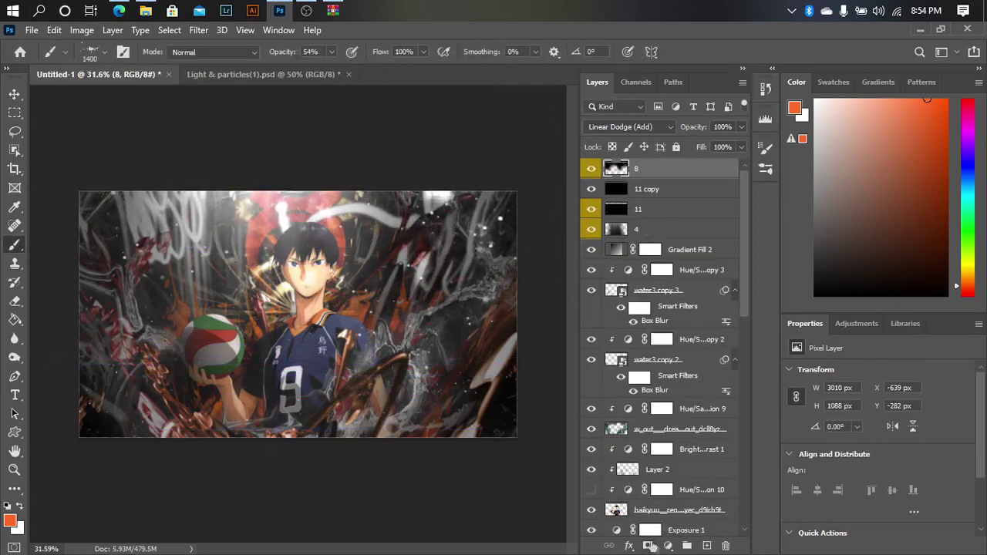
# Add a Color Lookup adjustment using the Kodak 5218 Kodak 2395 LUT.
pyautogui.click(652, 545)
pyautogui.click(694, 478)
pyautogui.scroll(-2, 876, 375)
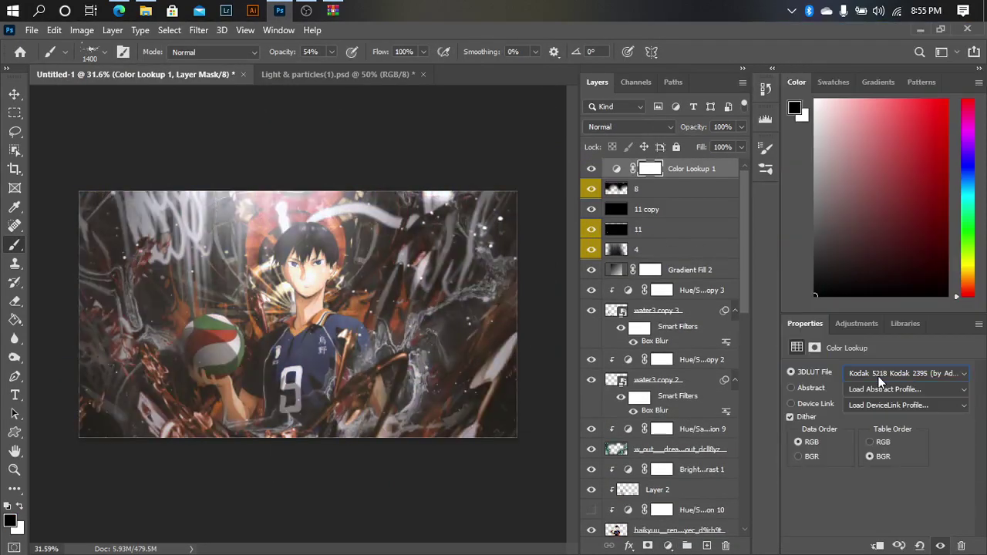
# Add Gradient Map 2 blended Darker Color at about 37% fill.
pyautogui.click(668, 546)
pyautogui.click(698, 529)
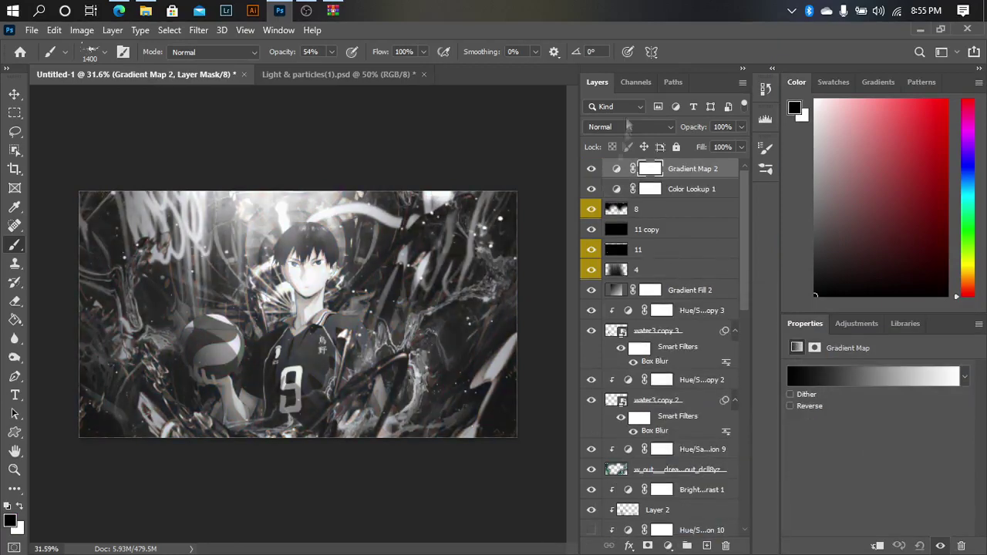
pyautogui.click(628, 126)
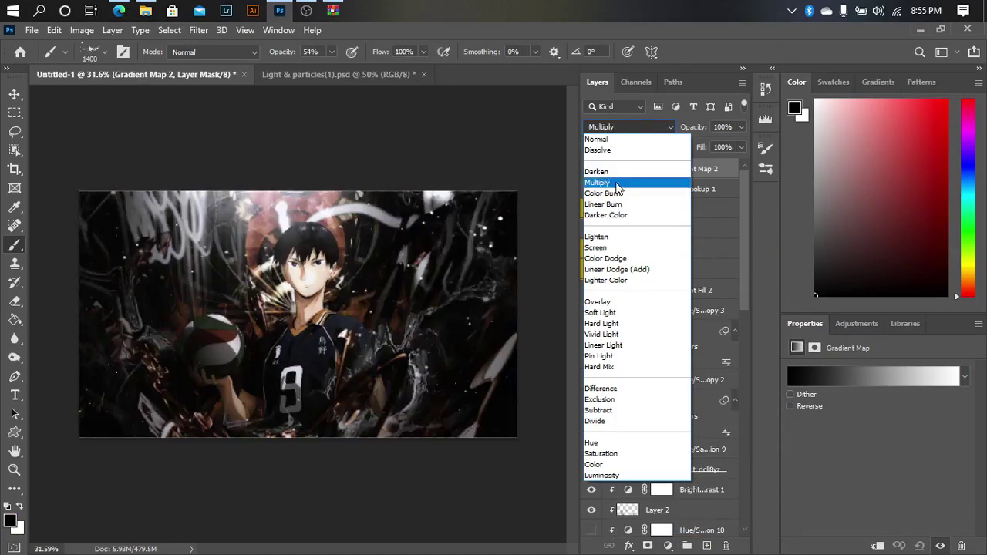
pyautogui.click(615, 216)
pyautogui.click(742, 147)
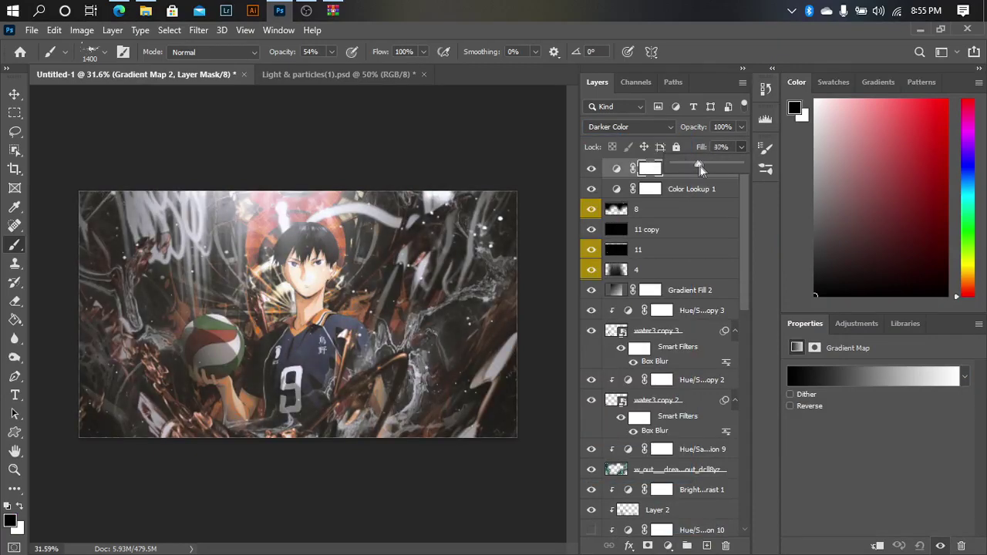
# Review an earlier adjustment layer's settings, then select layer 4.
pyautogui.scroll(-3, 625, 383)
pyautogui.click(625, 384)
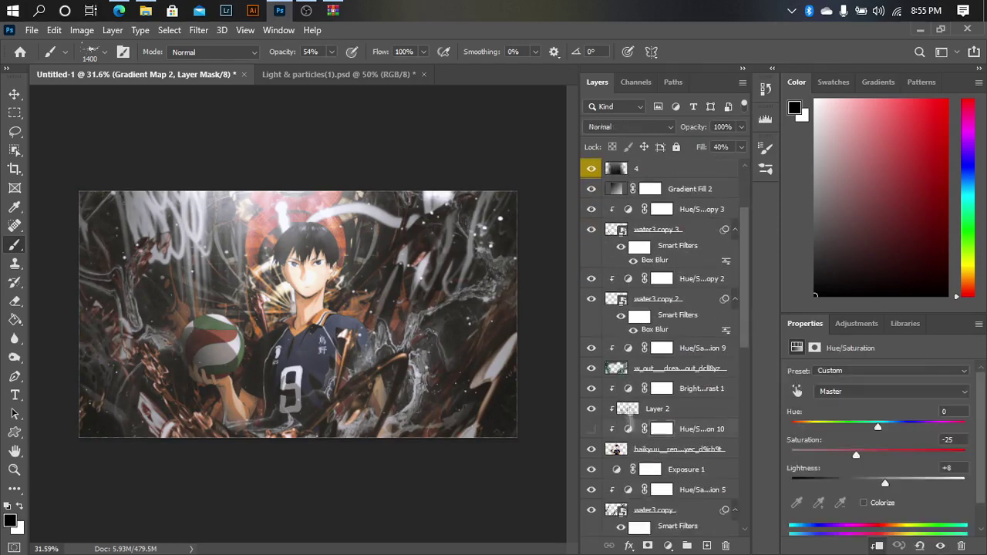
pyautogui.click(664, 389)
pyautogui.moveTo(826, 412)
pyautogui.mouseDown()
pyautogui.moveTo(815, 413)
pyautogui.moveTo(827, 412)
pyautogui.mouseUp()
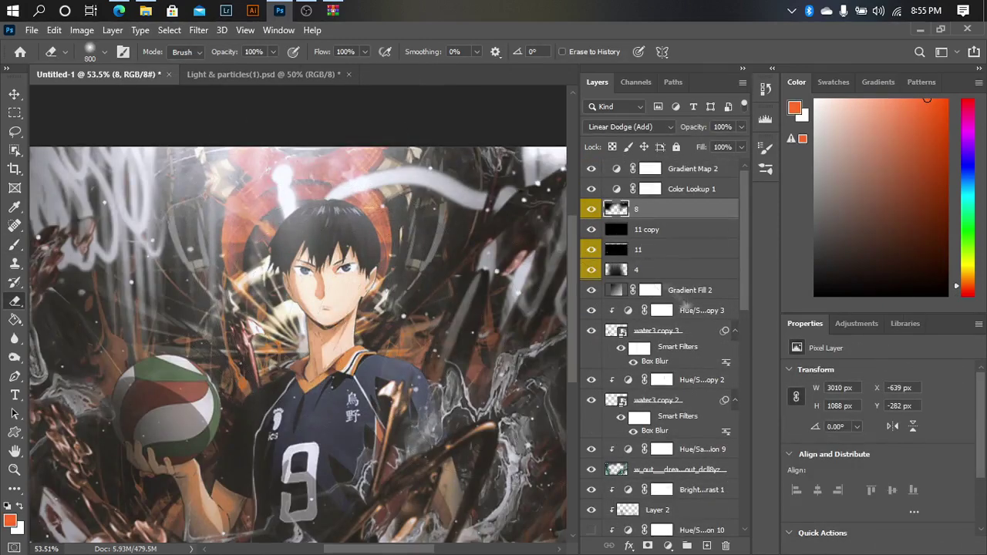
pyautogui.click(652, 269)
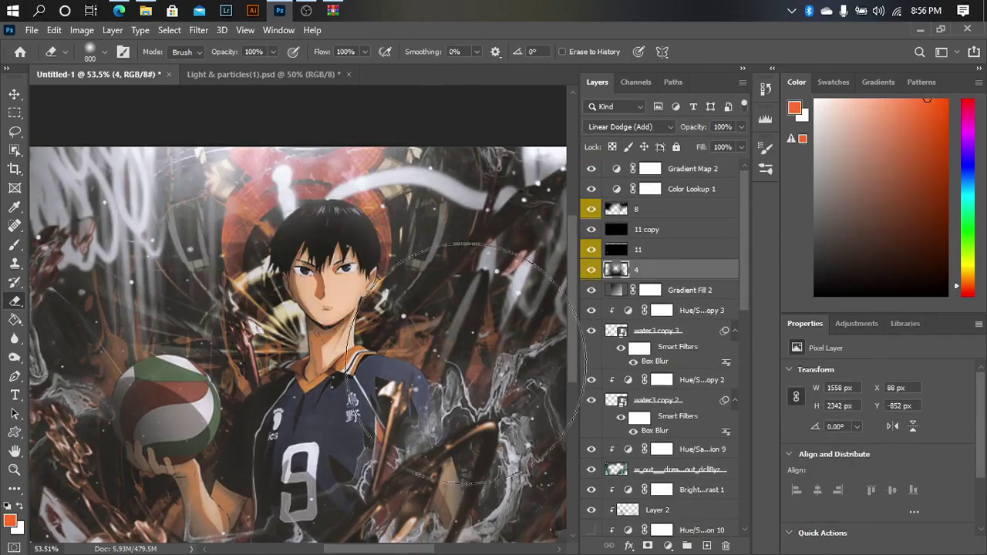
# Add a Gradient Map adjustment using a purple-to-orange gradient preset.
pyautogui.scroll(-3, 507, 342)
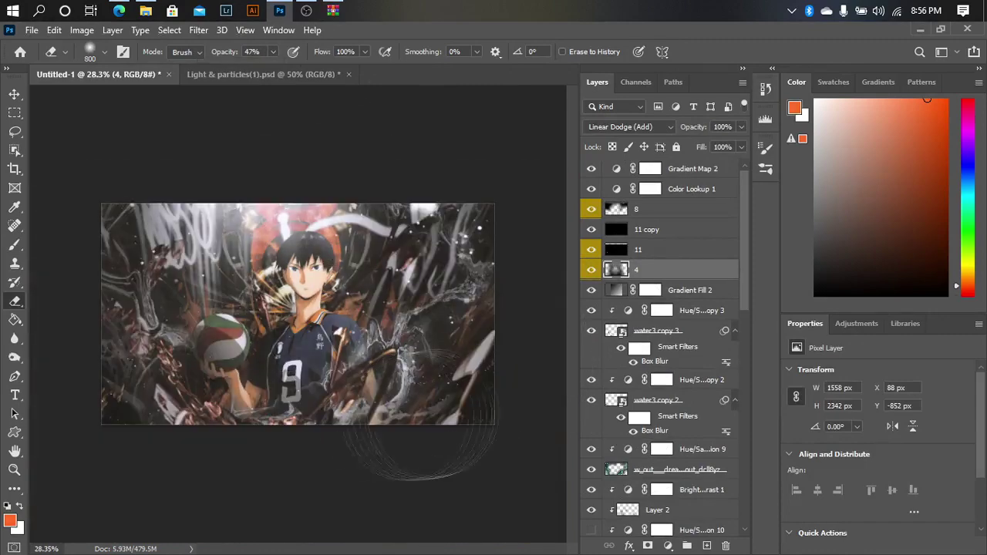
pyautogui.scroll(1, 402, 367)
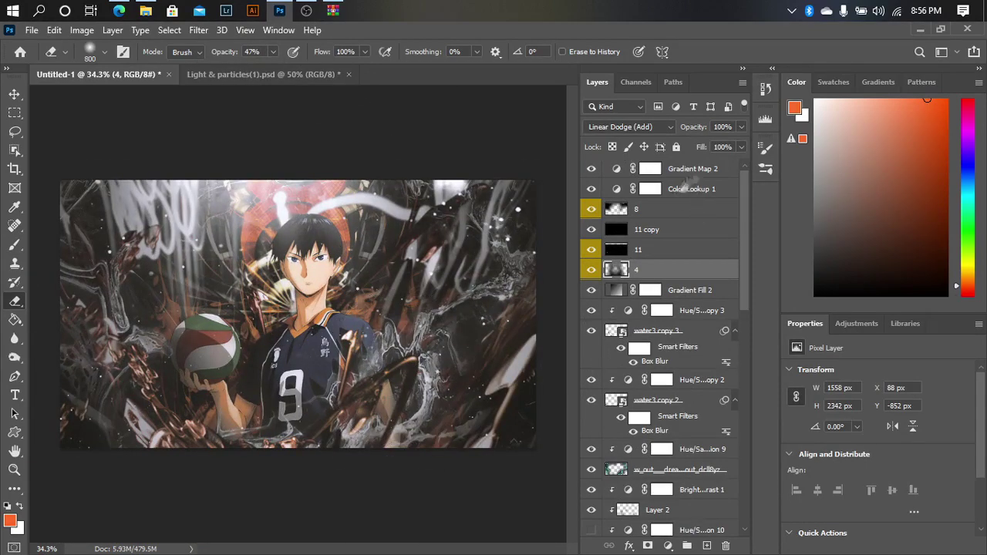
pyautogui.click(887, 376)
pyautogui.click(678, 170)
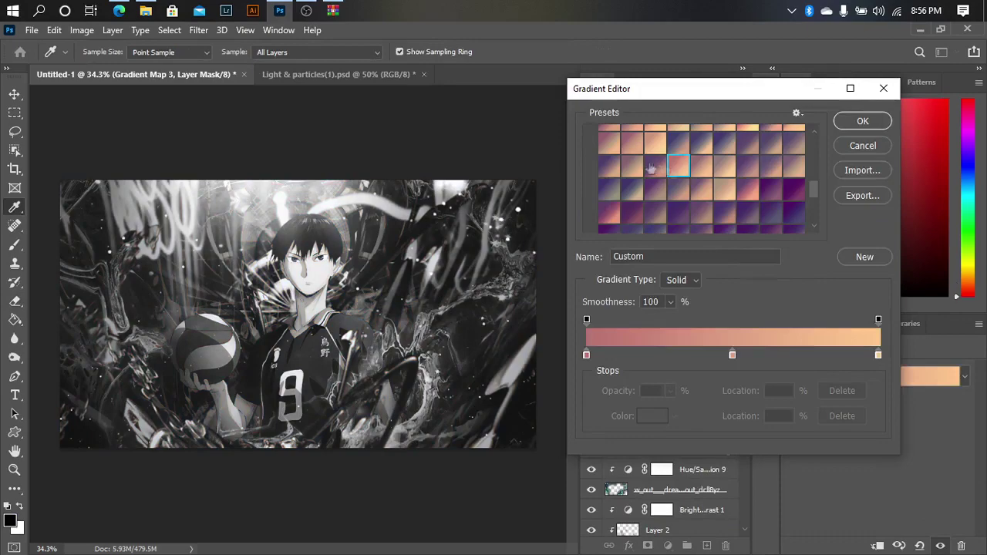
pyautogui.click(656, 189)
pyautogui.click(863, 121)
# Set the gradient map to Screen blend mode with 25% fill.
pyautogui.click(631, 126)
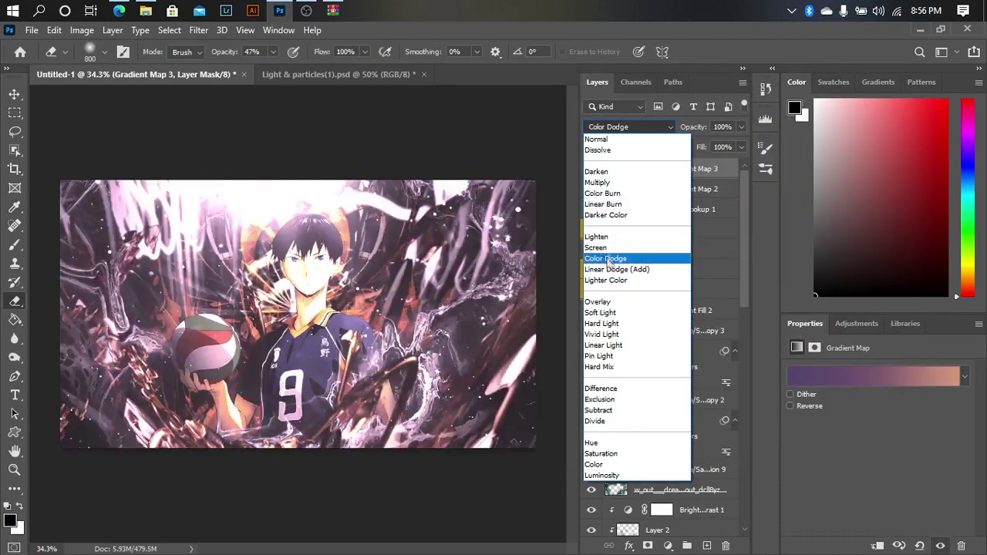
pyautogui.click(596, 247)
pyautogui.click(742, 147)
pyautogui.moveTo(742, 163); pyautogui.dragTo(692, 164)
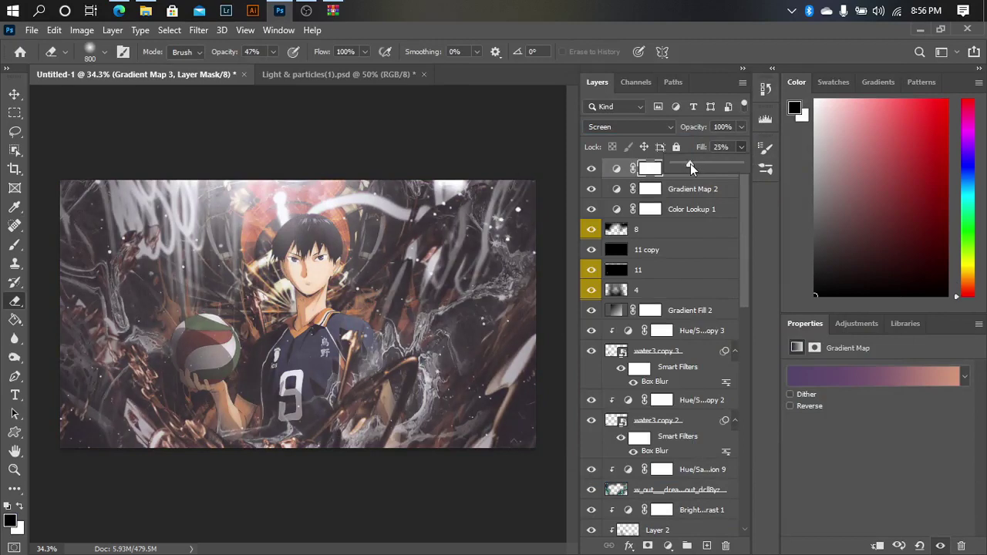
pyautogui.click(591, 168)
pyautogui.hotkey('ctrl', '2')
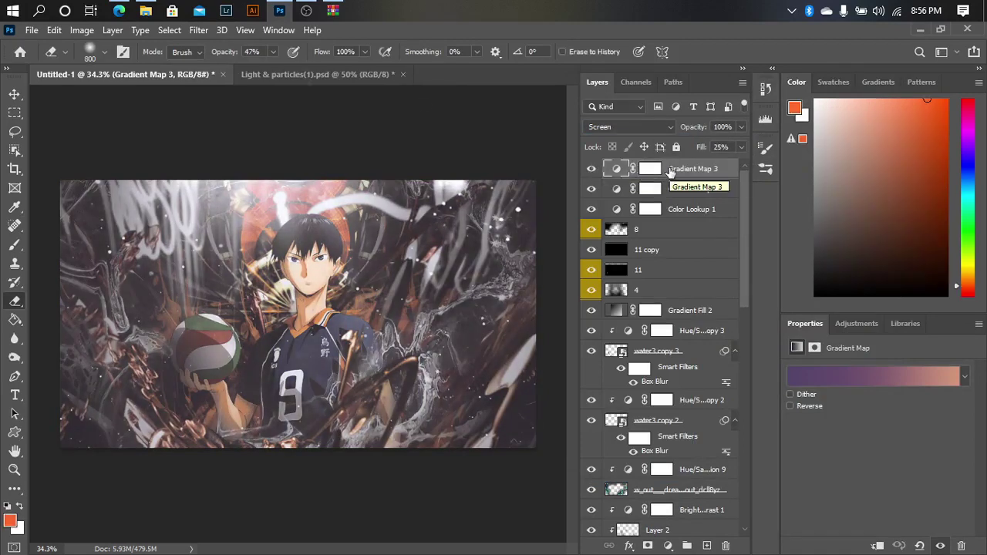
# Add a new Color Dodge layer and try brushing particle strokes along the banner's bottom.
pyautogui.click(706, 545)
pyautogui.press('b')
pyautogui.click(628, 126)
pyautogui.click(609, 247)
pyautogui.click(398, 313)
pyautogui.hotkey('ctrl', 'z')
pyautogui.moveTo(31, 386); pyautogui.dragTo(351, 505)
pyautogui.hotkey('ctrl', 'z')
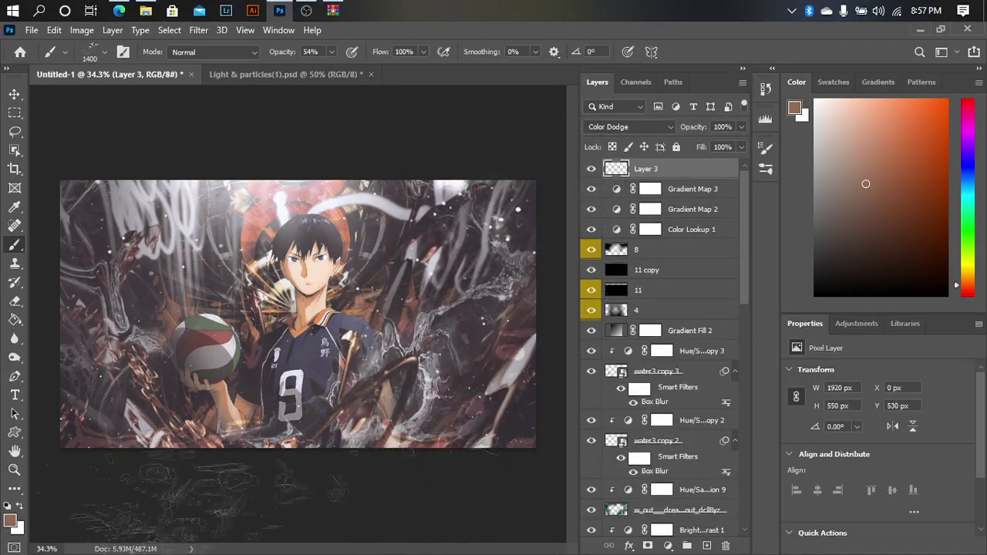
# Choose a large particle brush tip in Brush Settings for painting on Layer 3.
pyautogui.rightClick(312, 370)
pyautogui.press('Escape')
pyautogui.click(123, 52)
pyautogui.click(631, 221)
pyautogui.click(631, 199)
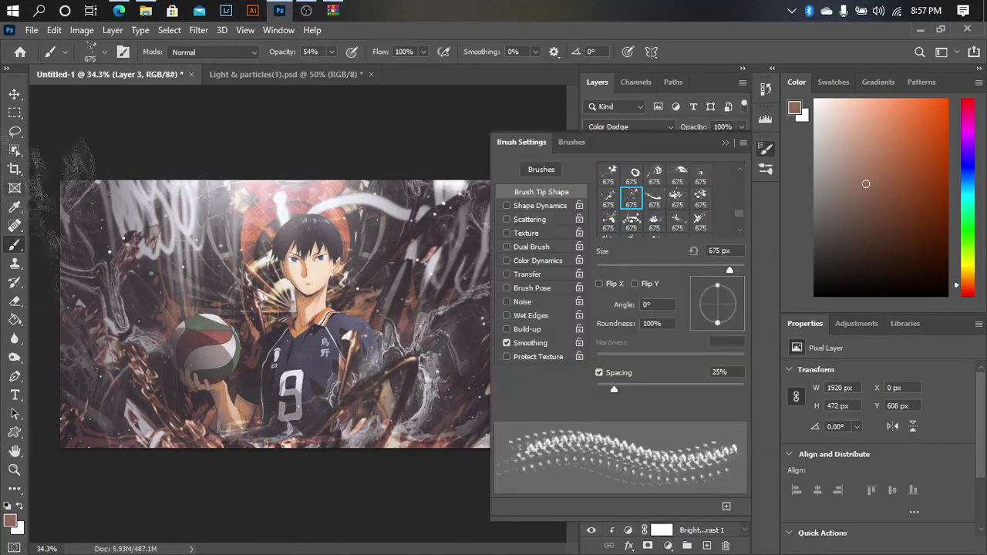
pyautogui.scroll(1, 655, 200)
pyautogui.click(700, 188)
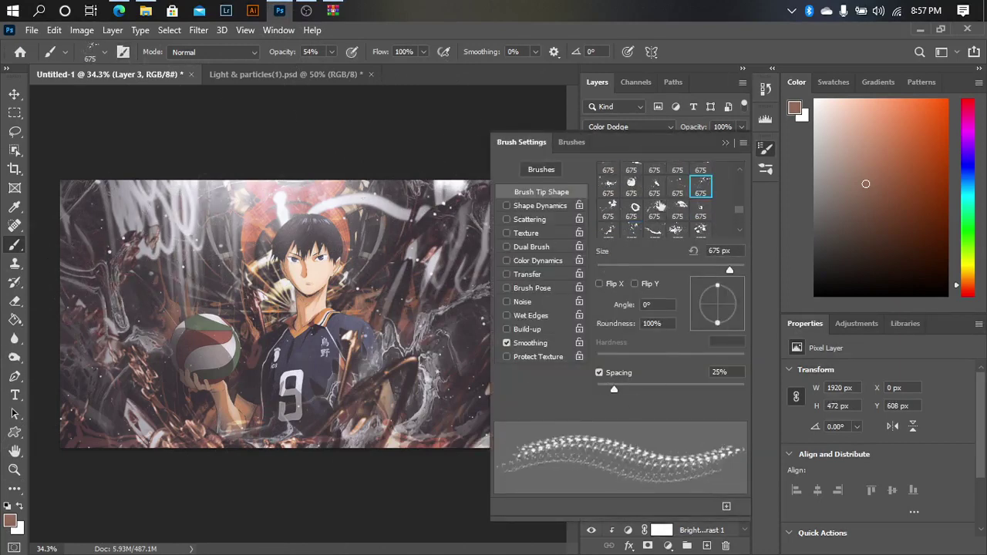
pyautogui.scroll(-2, 655, 209)
pyautogui.click(701, 221)
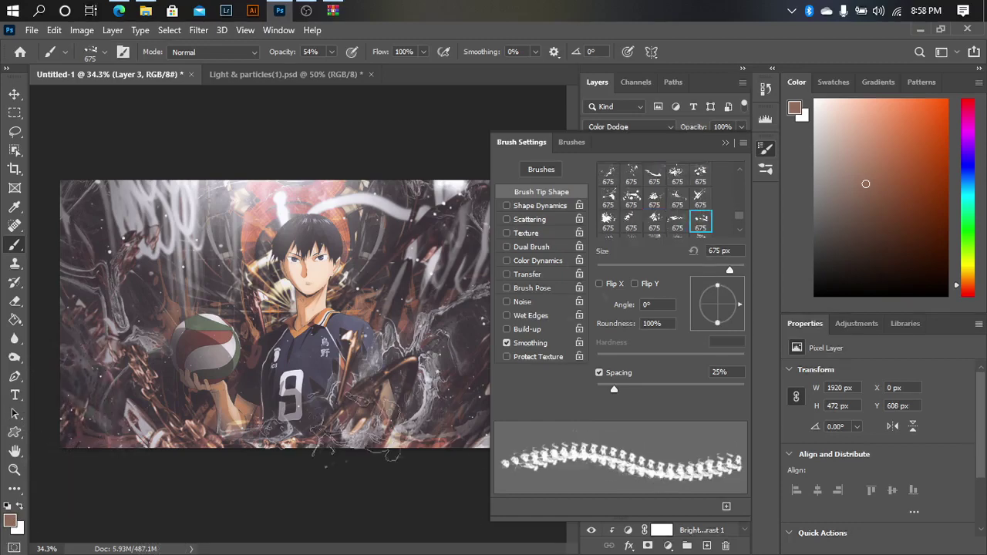
pyautogui.scroll(1, 655, 204)
pyautogui.click(631, 206)
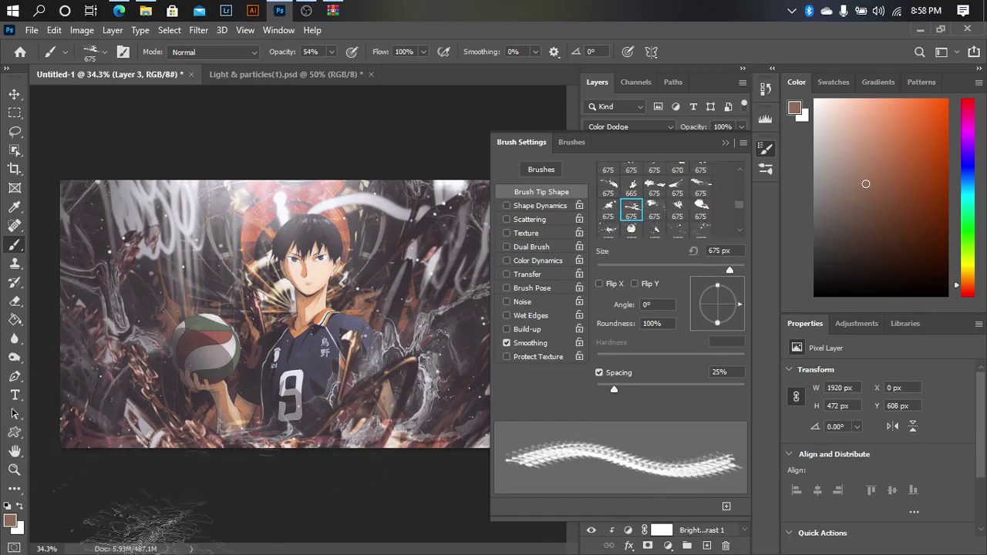
pyautogui.click(725, 146)
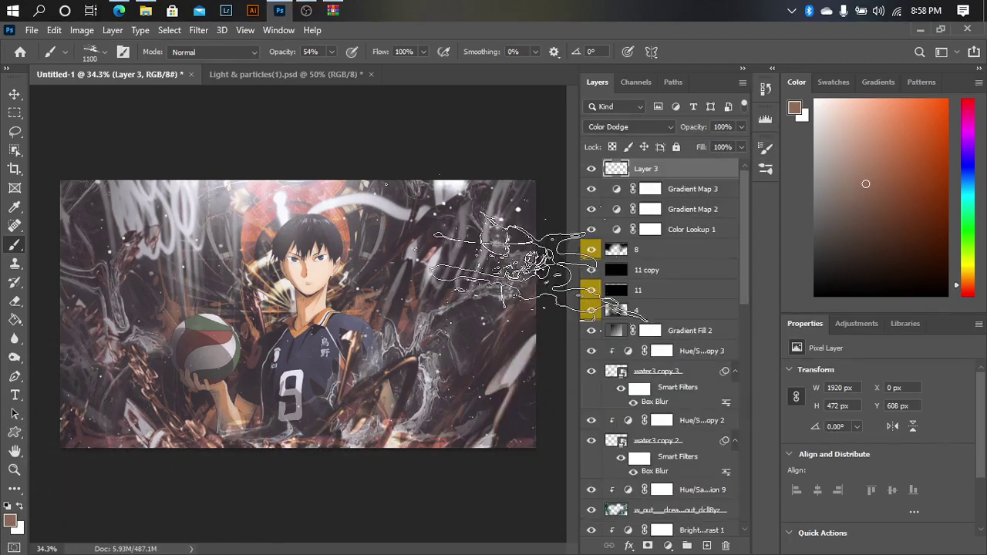
# Paint glow on new Layer 4 in a pale grey-pink with a 1400 brush.
pyautogui.click(708, 546)
pyautogui.press('[')
pyautogui.press('[')
pyautogui.press('[')
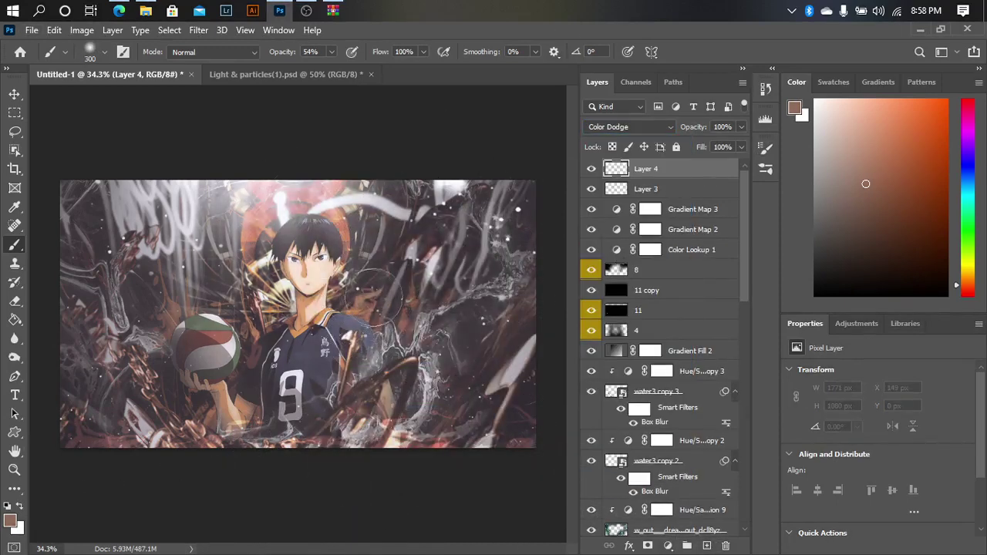
pyautogui.press(']')
pyautogui.moveTo(375, 296); pyautogui.dragTo(253, 305)
pyautogui.moveTo(391, 454); pyautogui.dragTo(502, 208)
pyautogui.keyDown('alt'); pyautogui.click(474, 221); pyautogui.keyUp('alt')
pyautogui.press(']')
pyautogui.press(']')
pyautogui.press(']')
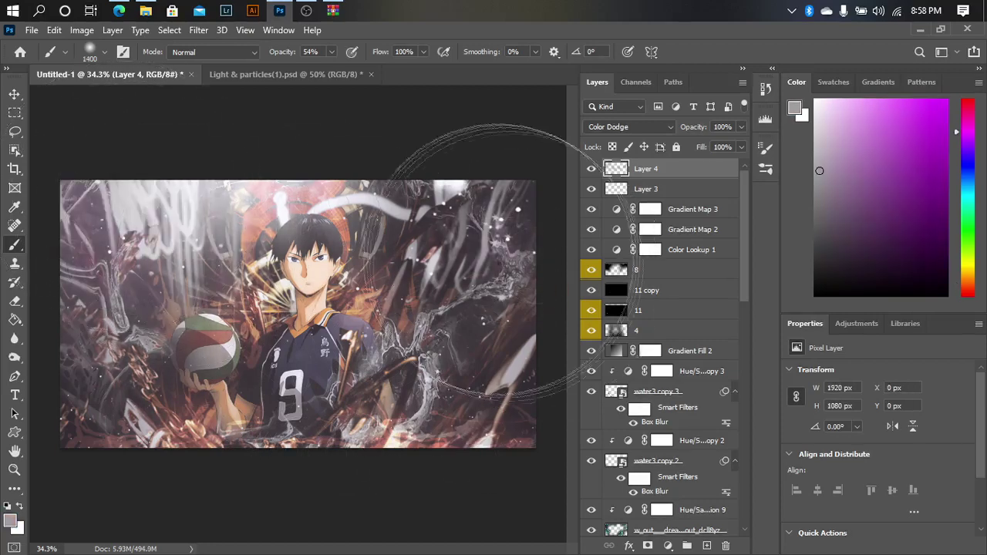
# Fit the banner in the window and add a Levels adjustment on top.
pyautogui.hotkey('ctrl', '-')
pyautogui.hotkey('ctrl', '0')
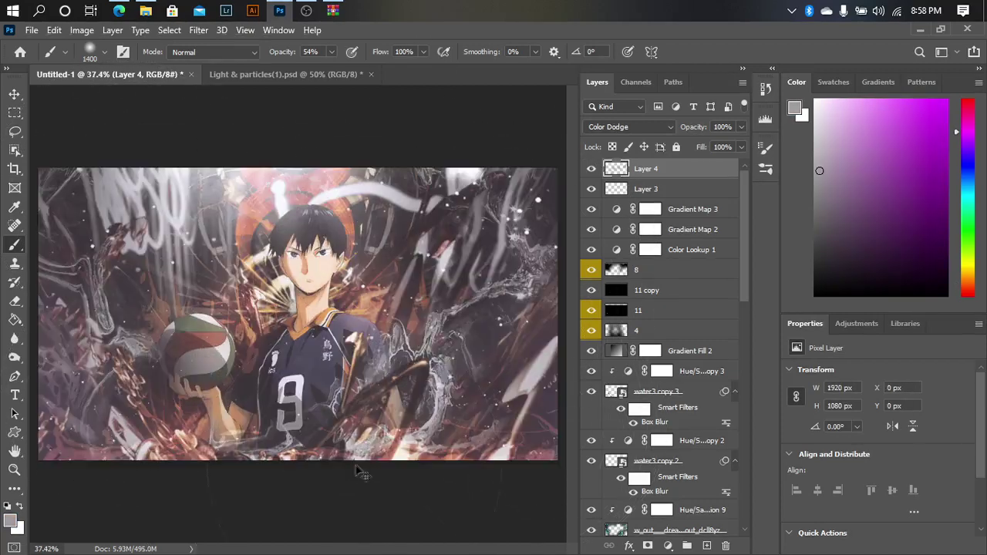
pyautogui.click(668, 545)
pyautogui.click(687, 351)
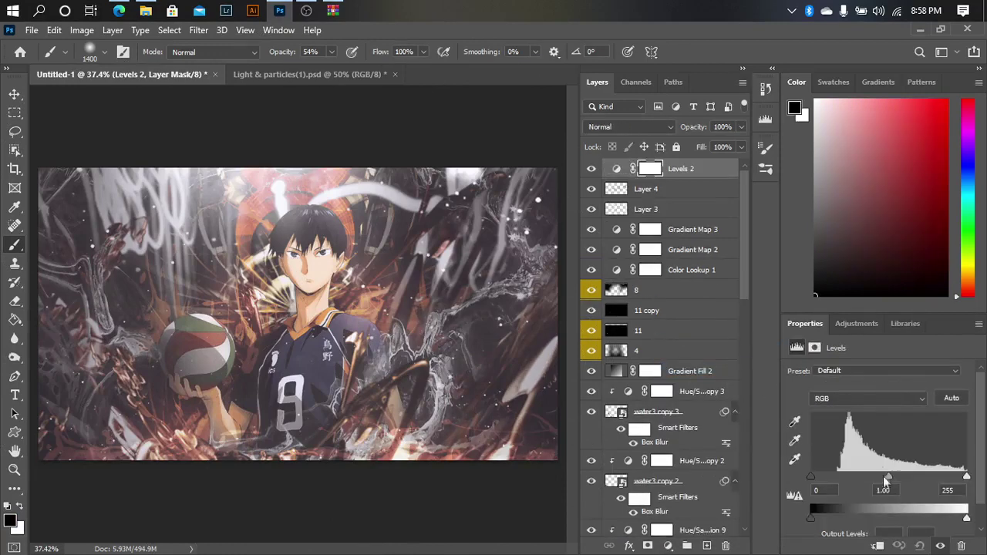
# Darken the Levels 2 midtones to 0.85 and begin a new text layer on the banner.
pyautogui.moveTo(888, 477); pyautogui.dragTo(898, 478)
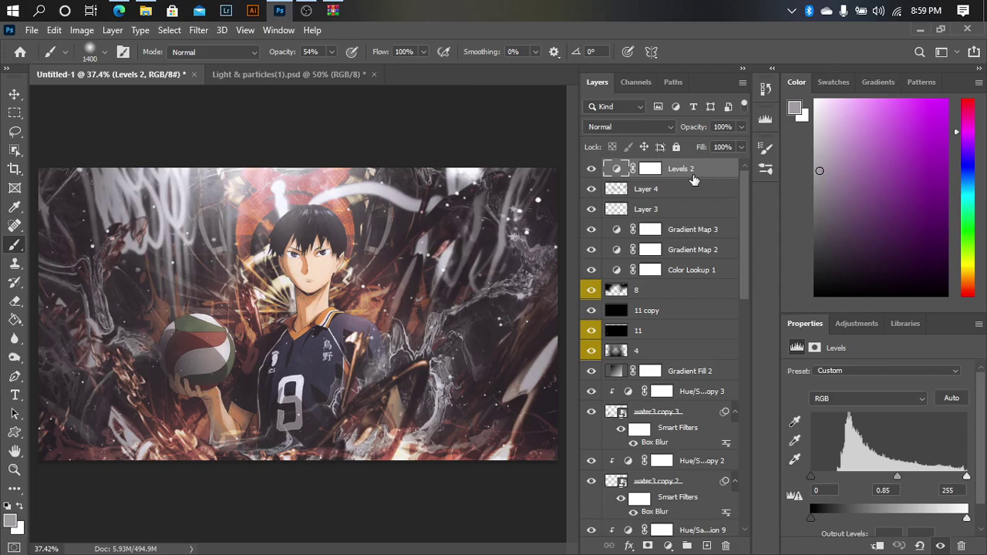
pyautogui.press('t')
pyautogui.click(272, 349)
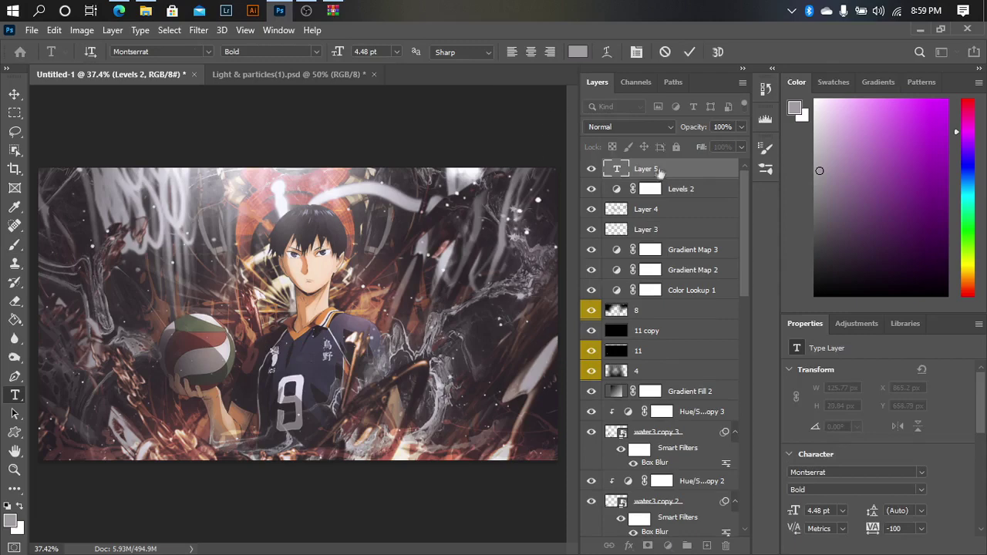
# Make the 09 text white and move it to the bottom-right corner.
pyautogui.click(578, 52)
pyautogui.press('Return')
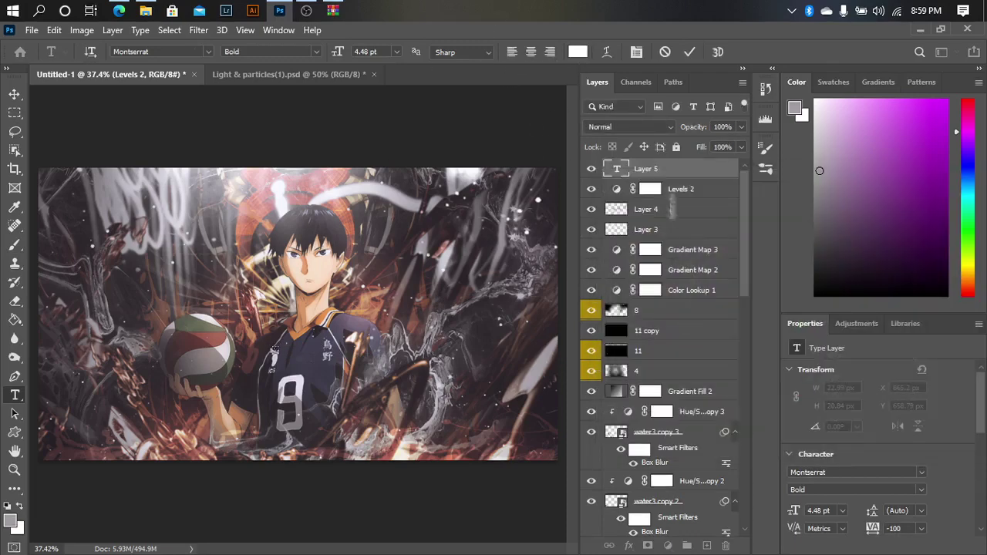
pyautogui.hotkey('ctrl', 'Return')
pyautogui.hotkey('ctrl', 't')
pyautogui.moveTo(309, 325); pyautogui.dragTo(507, 446)
pyautogui.press('Return')
# Change the 09 text font to Edge of the Galaxy and shift it slightly left.
pyautogui.click(209, 52)
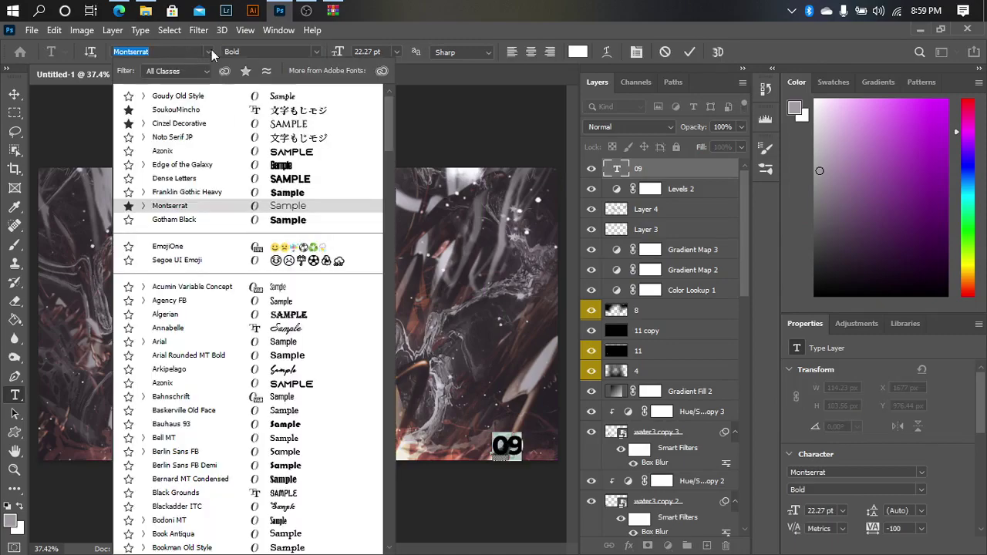
pyautogui.click(231, 164)
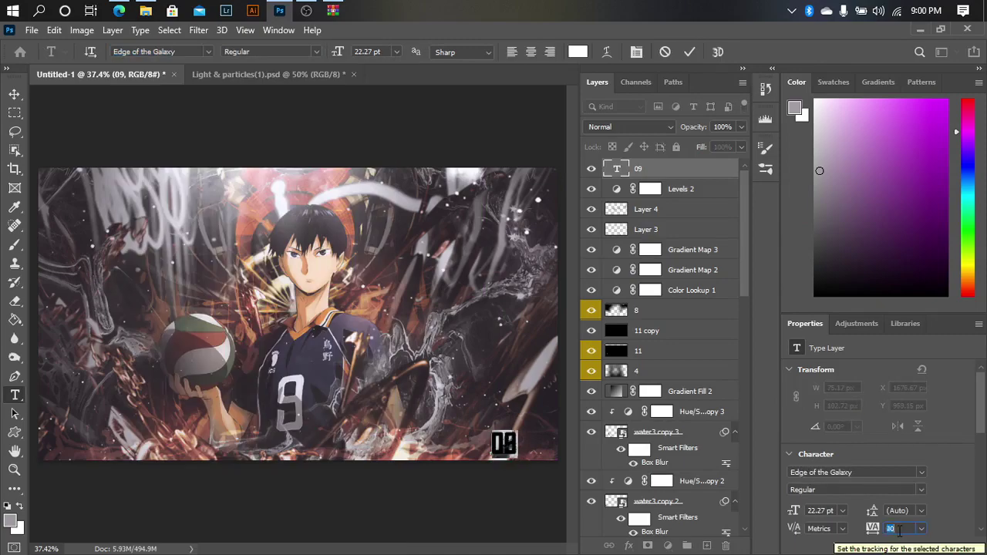
pyautogui.scroll(4, 490, 467)
pyautogui.hotkey('ctrl', 't')
pyautogui.moveTo(387, 425); pyautogui.dragTo(287, 429)
pyautogui.press('Return')
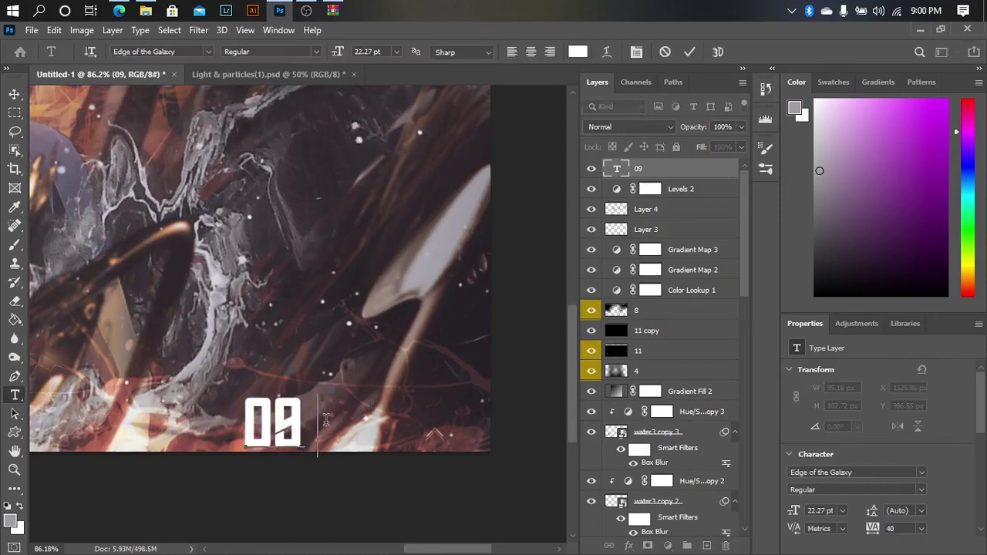
# Complete the text as 09 KAGEYAMA, scale it to about 74%, and place it bottom-right.
pyautogui.write('KAGEYAMA')
pyautogui.hotkey('ctrl', 't')
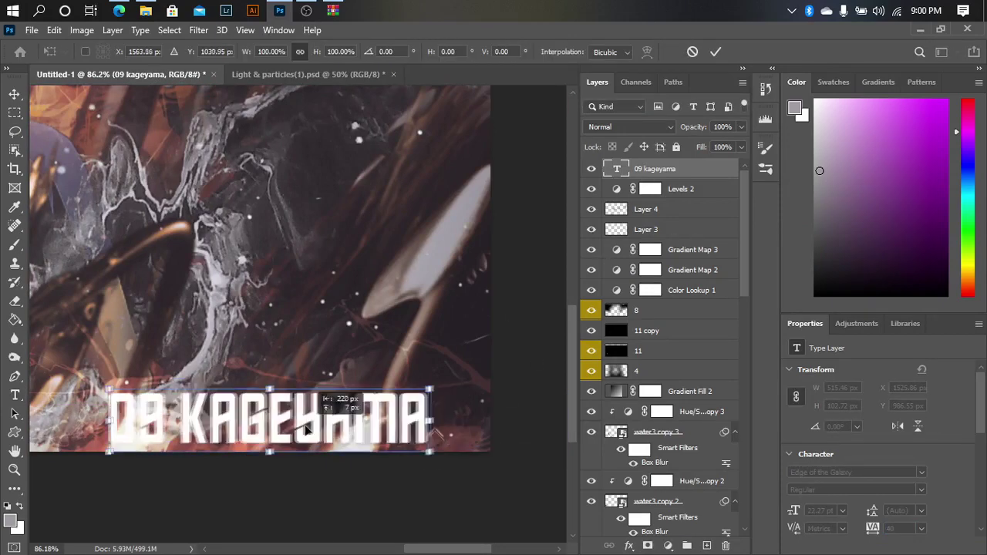
pyautogui.moveTo(488, 449)
pyautogui.mouseDown()
pyautogui.moveTo(401, 432)
pyautogui.moveTo(463, 361)
pyautogui.mouseUp()
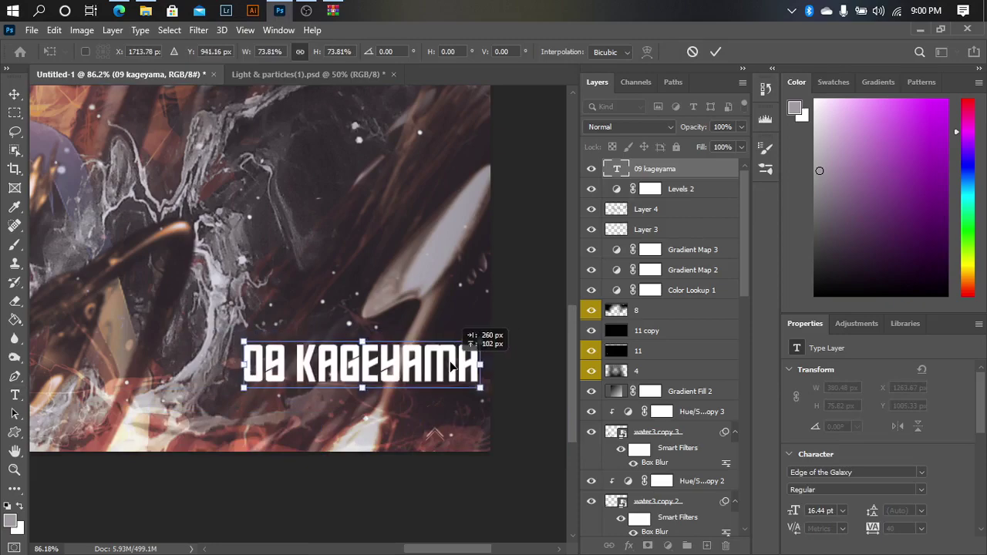
pyautogui.press('Return')
pyautogui.scroll(3, 401, 331)
pyautogui.moveTo(401, 330); pyautogui.dragTo(466, 408)
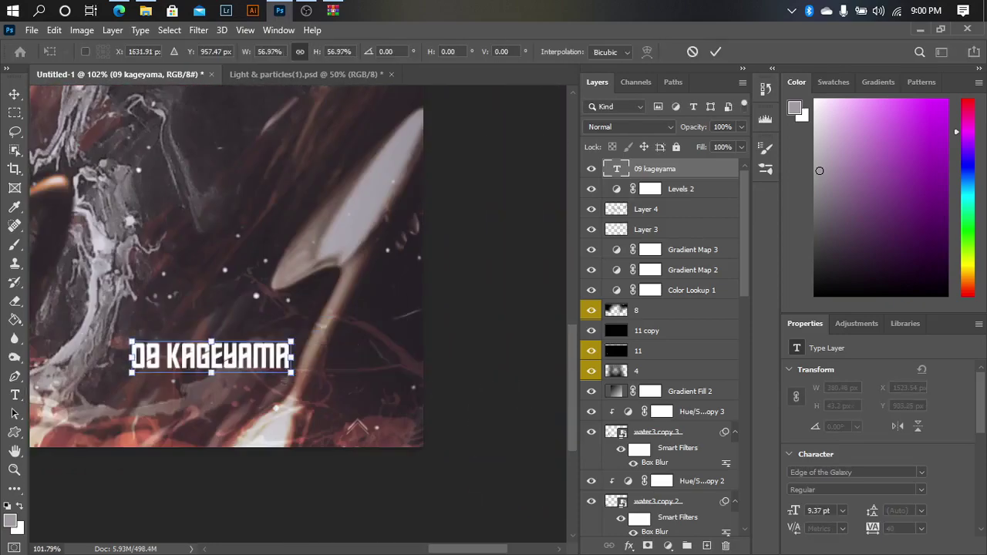
# Add new Layer 5 with a smaller brush and default black foreground colour.
pyautogui.press('b')
pyautogui.hotkey('ctrl', 'shift', 'alt', 'n')
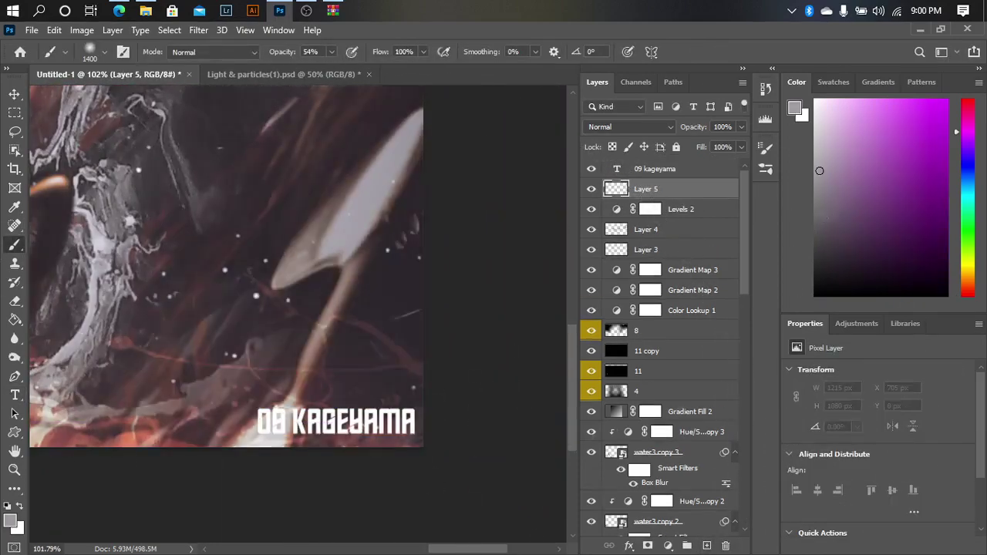
pyautogui.press('d')
pyautogui.press('[')
pyautogui.press('[')
pyautogui.press('[')
pyautogui.scroll(-2, 187, 452)
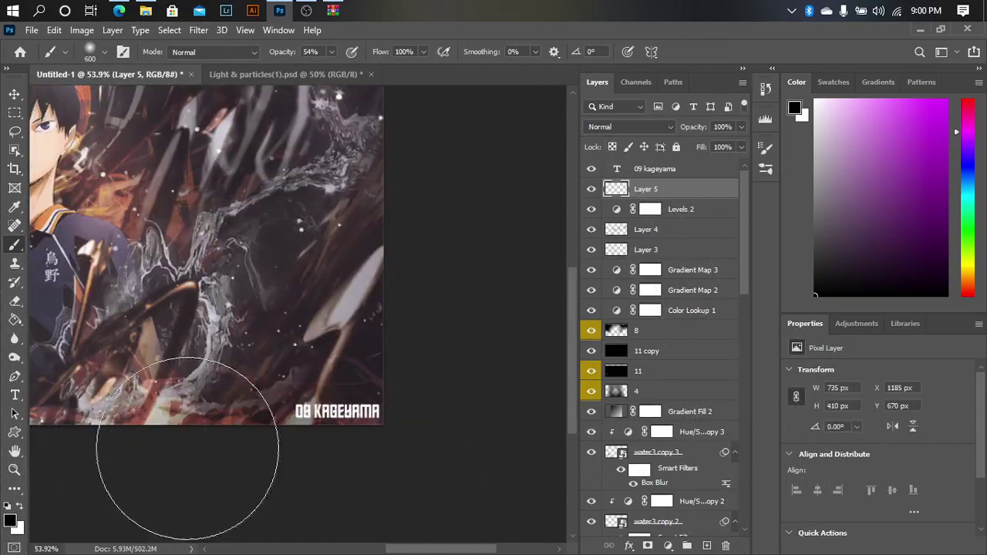
pyautogui.scroll(-2, 209, 434)
pyautogui.scroll(-2, 154, 428)
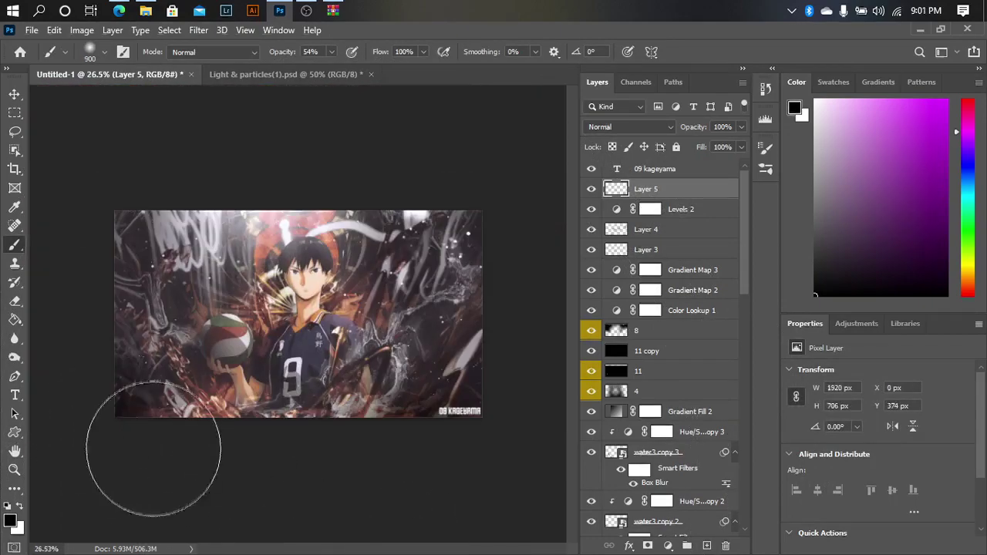
pyautogui.scroll(2, 486, 399)
pyautogui.scroll(2, 509, 371)
# Select the 09 kageyama text and apply a free transform to it.
pyautogui.press('v')
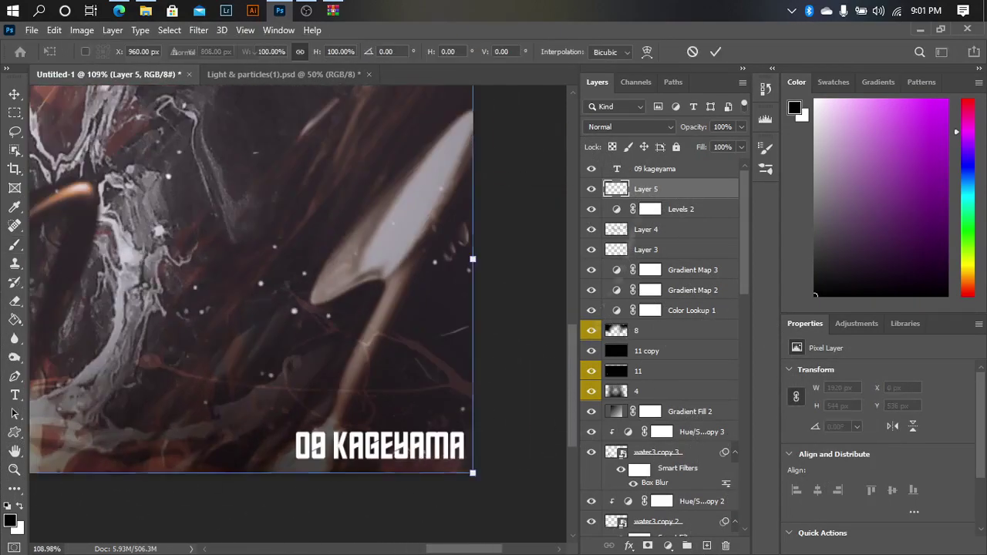
pyautogui.keyDown('ctrl'); pyautogui.click(413, 452); pyautogui.keyUp('ctrl')
pyautogui.hotkey('ctrl', 't')
pyautogui.press('Return')
pyautogui.press('b')
# Duplicate the text layer as HAIKYUU!! and position it above 09 KAGEYAMA.
pyautogui.hotkey('ctrl', 'j')
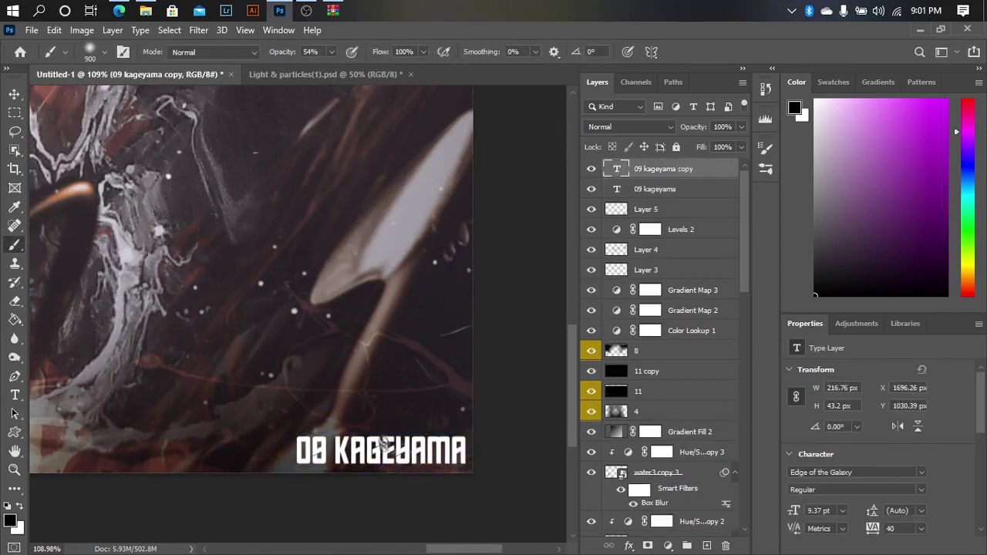
pyautogui.press('t')
pyautogui.hotkey('ctrl', 'Return')
pyautogui.hotkey('ctrl', 't')
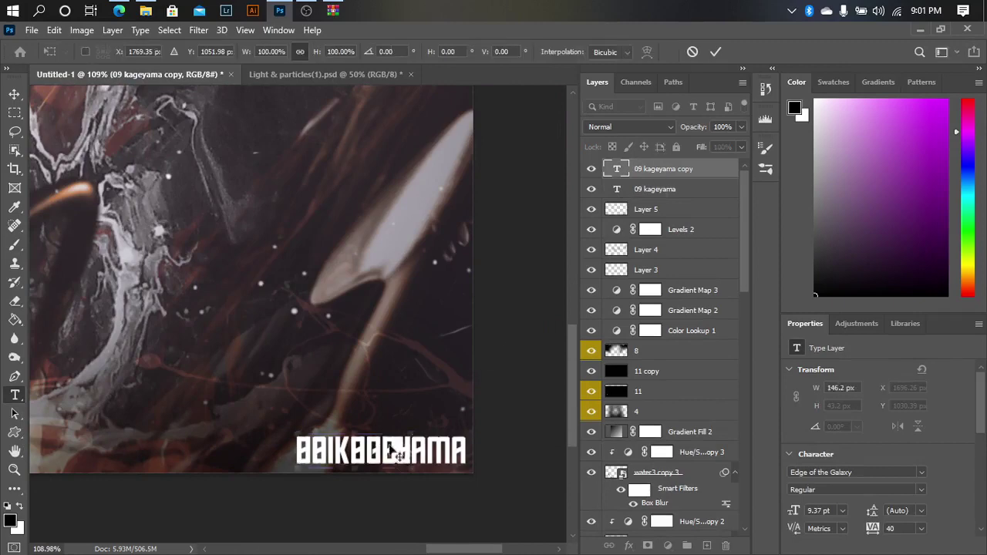
pyautogui.moveTo(407, 431); pyautogui.dragTo(459, 400)
pyautogui.moveTo(265, 456)
pyautogui.mouseDown()
pyautogui.moveTo(446, 426)
pyautogui.moveTo(452, 406)
pyautogui.mouseUp()
pyautogui.press('Return')
pyautogui.scroll(1, 469, 405)
# Colour the H of HAIKYUU!! bright orange.
pyautogui.click(578, 52)
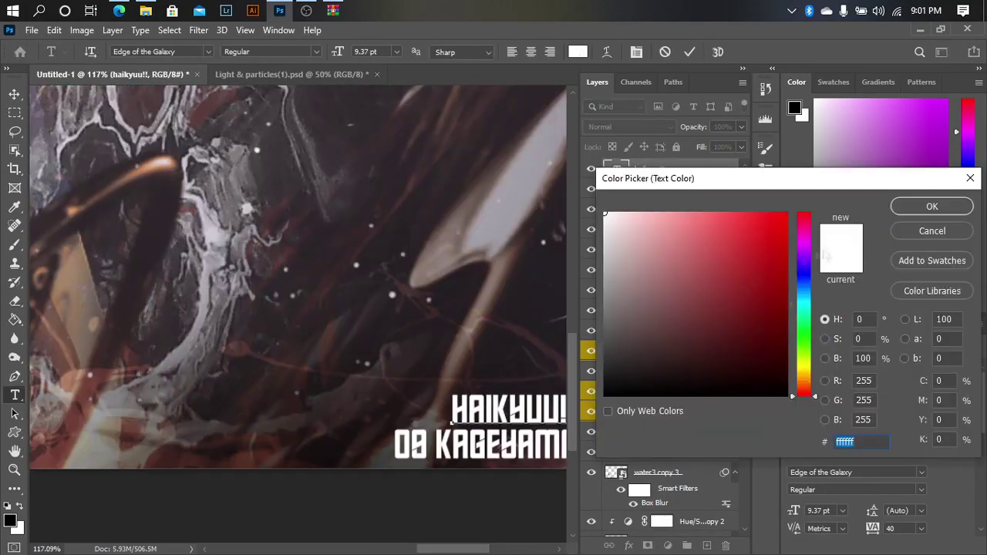
pyautogui.click(805, 366)
pyautogui.click(745, 221)
pyautogui.click(805, 382)
pyautogui.click(933, 206)
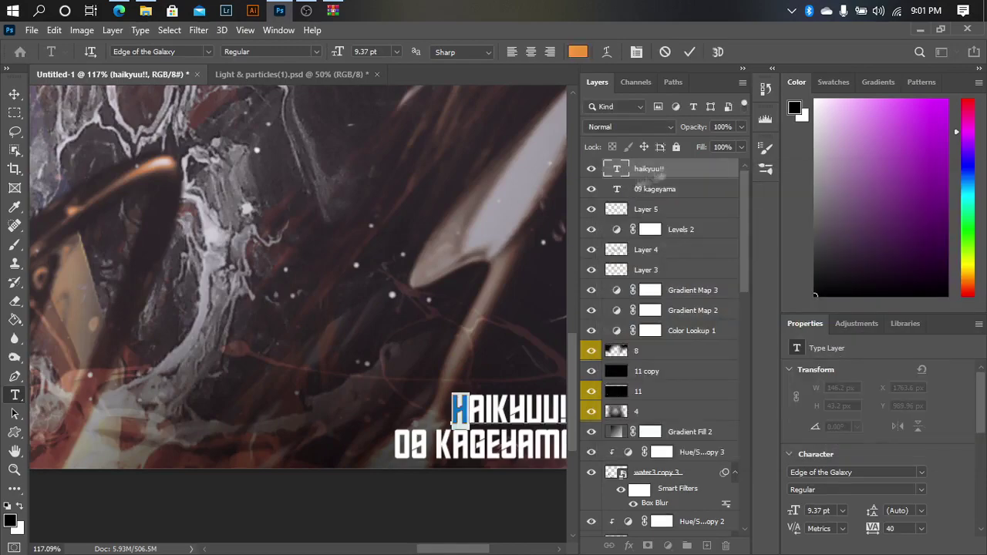
# Recolour the 09 characters orange and commit the text edit.
pyautogui.hscroll(2, 385, 432)
pyautogui.moveTo(346, 445); pyautogui.dragTo(314, 445)
pyautogui.click(578, 52)
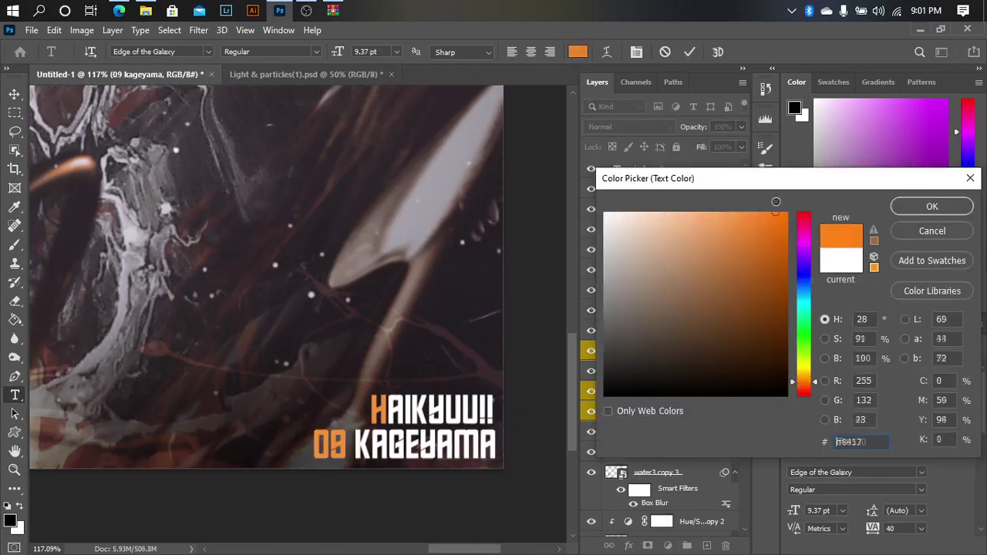
pyautogui.press('Return')
pyautogui.hotkey('ctrl', 'Return')
pyautogui.hotkey('ctrl', '0')
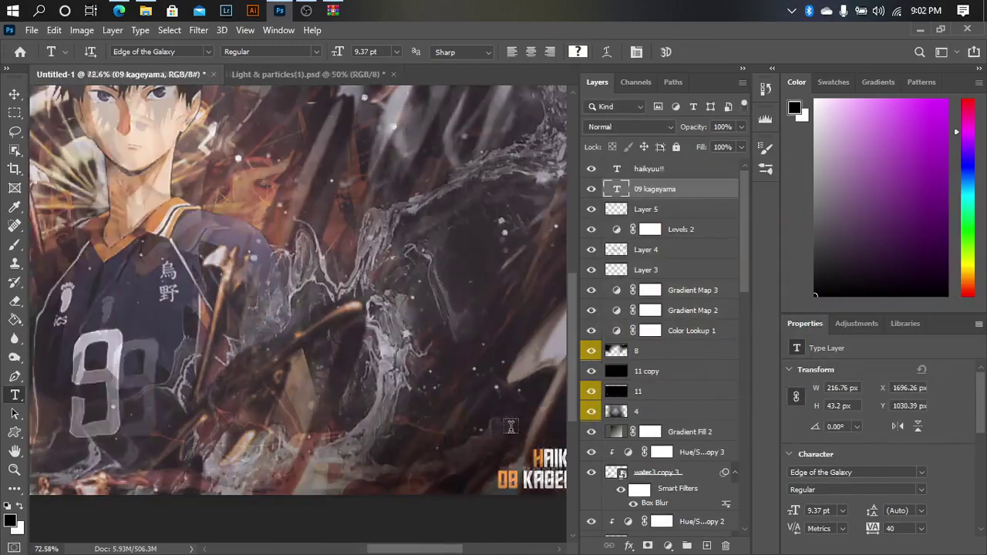
# Select both the HAIKYUU!! and 09 kageyama text layers together.
pyautogui.click(660, 168)
pyautogui.hotkey('ctrl', '0')
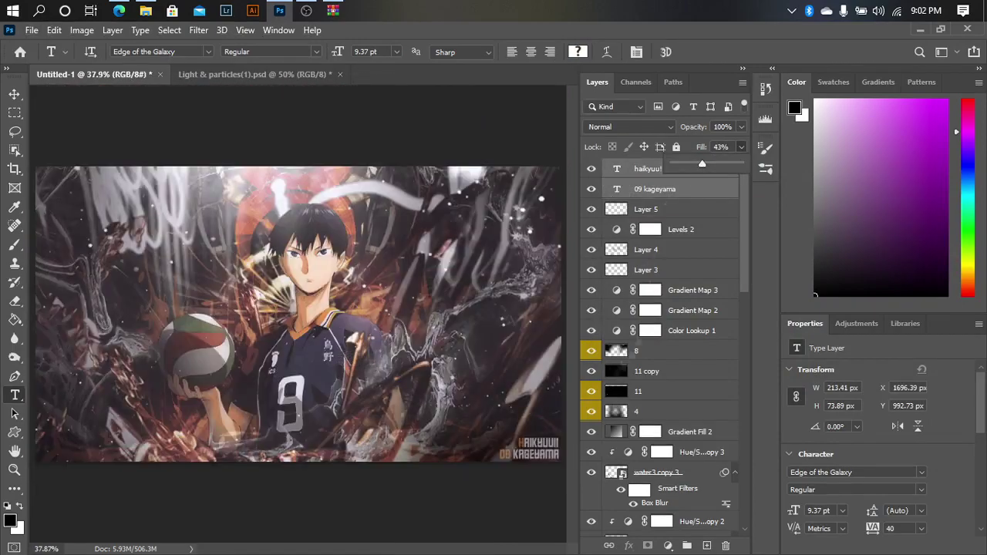
pyautogui.click(668, 193)
pyautogui.scroll(3, 294, 309)
pyautogui.hscroll(3, 293, 309)
pyautogui.scroll(-3, 293, 309)
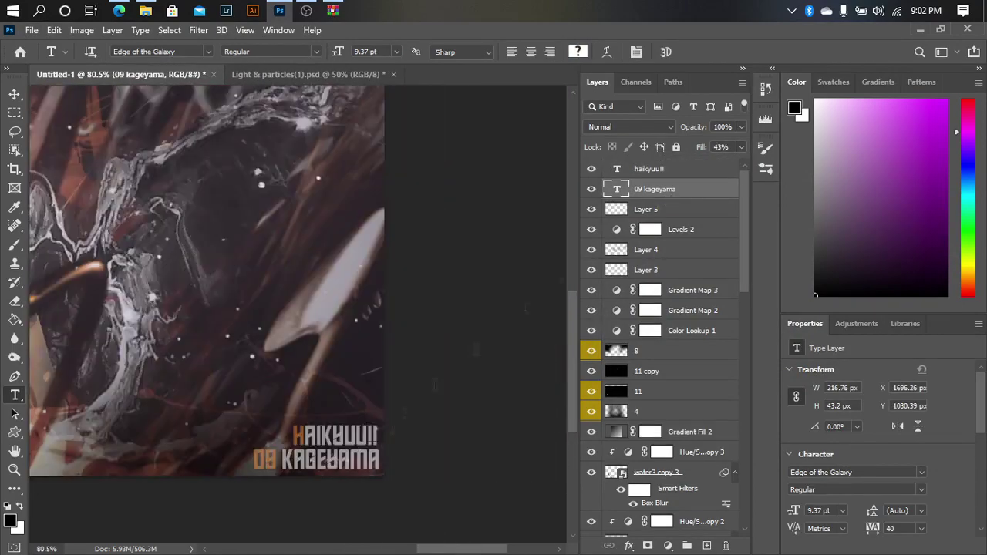
pyautogui.click(681, 170)
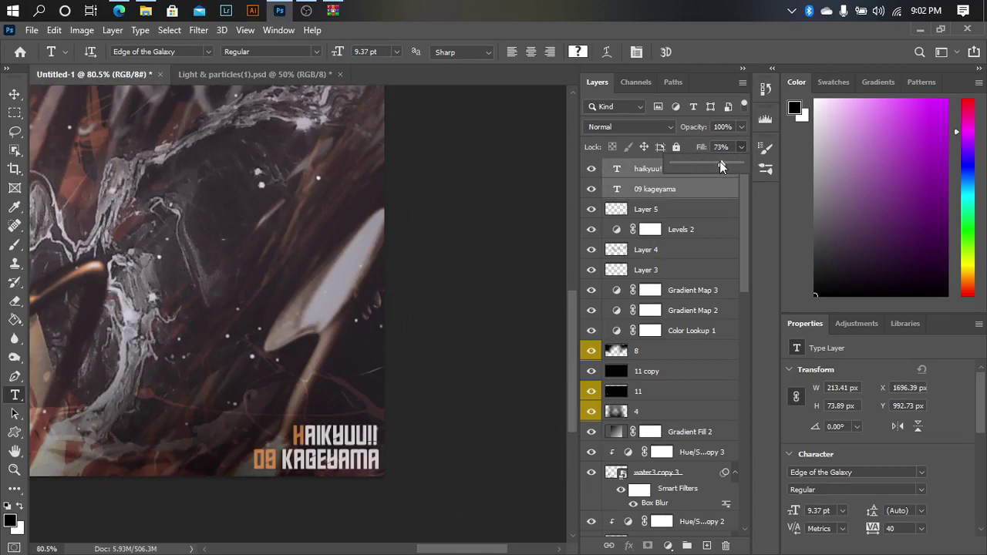
pyautogui.click(672, 197)
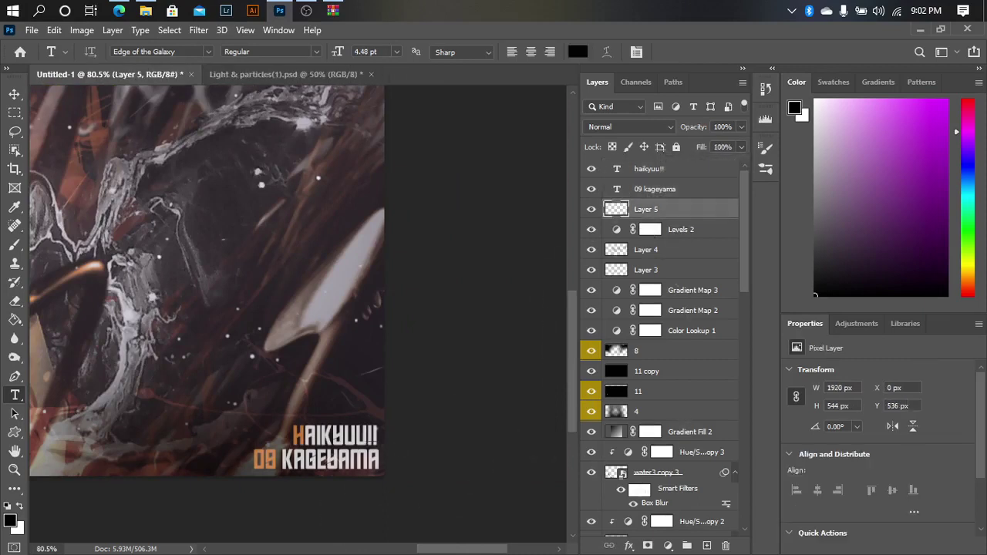
# Add a small white signature text left of HAIKYUU!! and lower its layer fill.
pyautogui.click(274, 405)
pyautogui.click(580, 52)
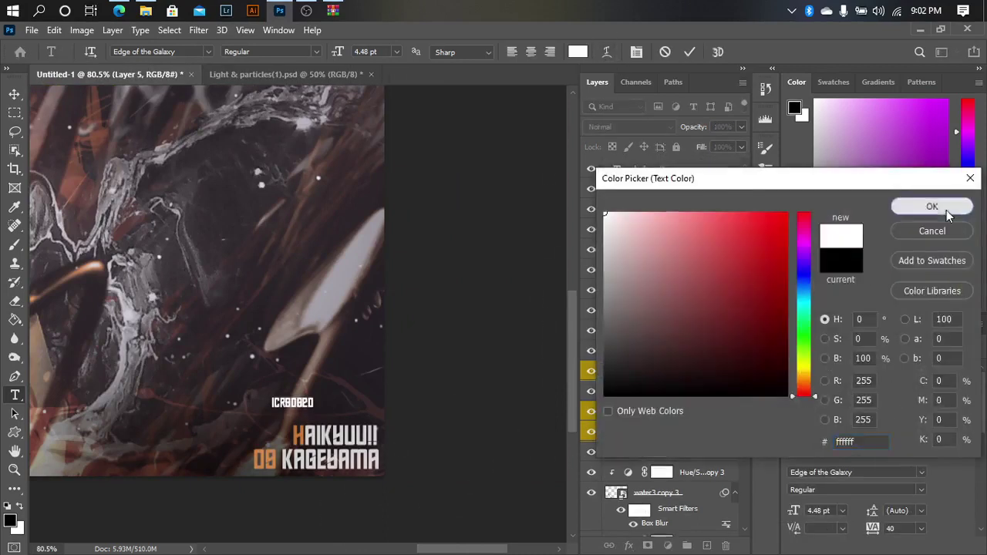
pyautogui.click(930, 205)
pyautogui.moveTo(310, 402); pyautogui.dragTo(278, 440)
pyautogui.scroll(5, 400, 413)
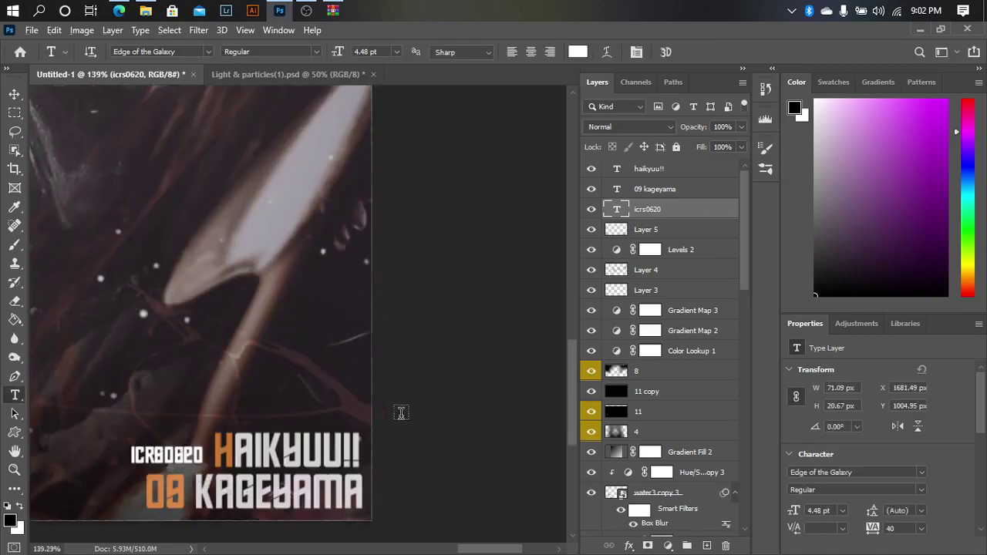
pyautogui.moveTo(181, 464); pyautogui.dragTo(186, 467)
pyautogui.press('Return')
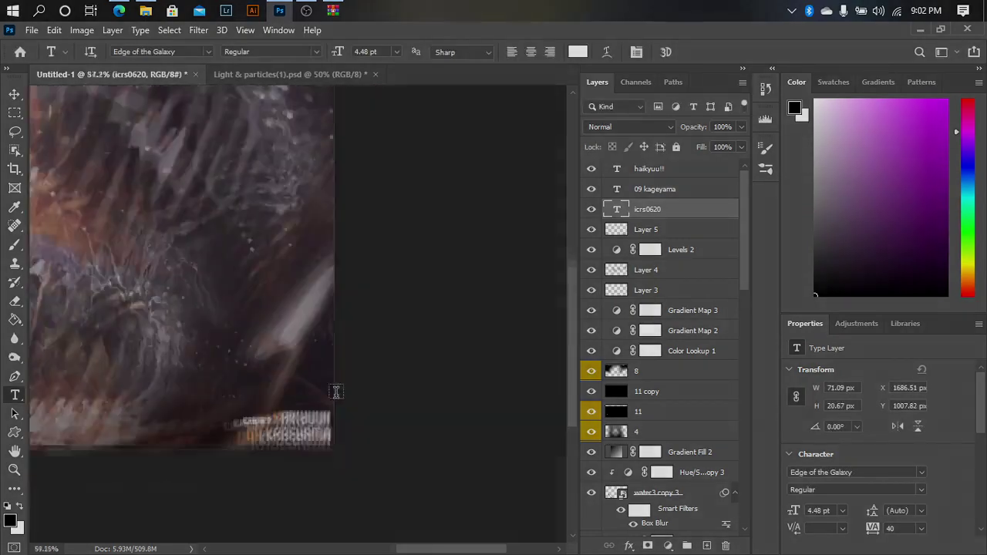
pyautogui.scroll(-5, 298, 315)
pyautogui.moveTo(741, 146); pyautogui.dragTo(714, 169)
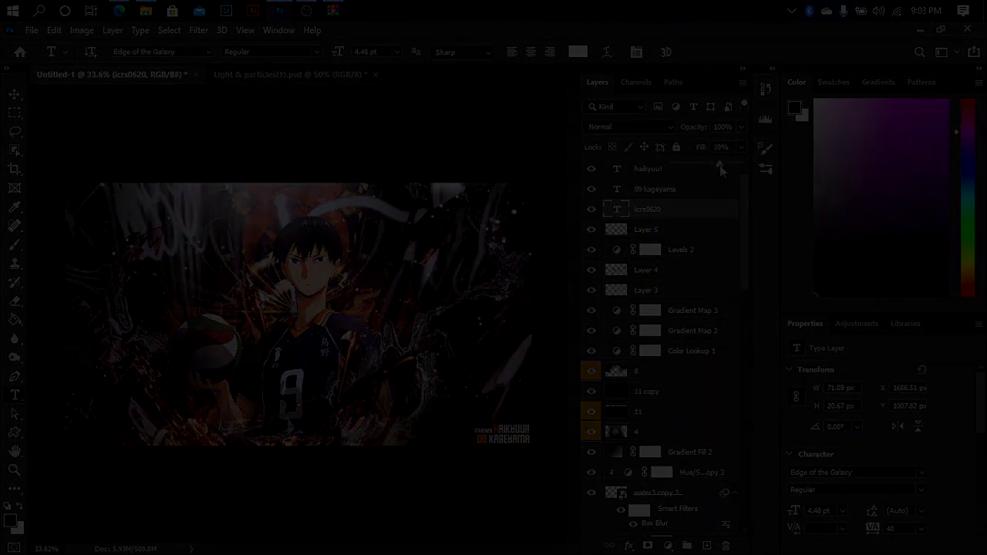